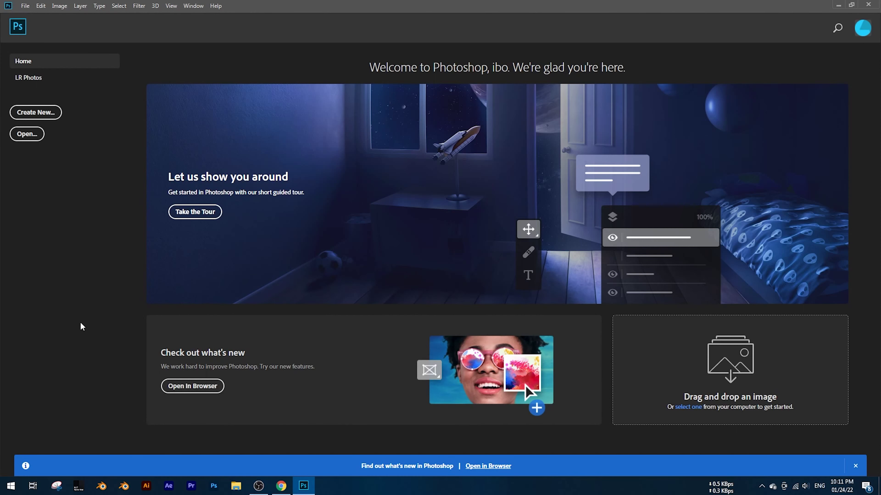
# Step: Close the Photoshop Home screen to reach the empty workspace
pyautogui.press('Escape')
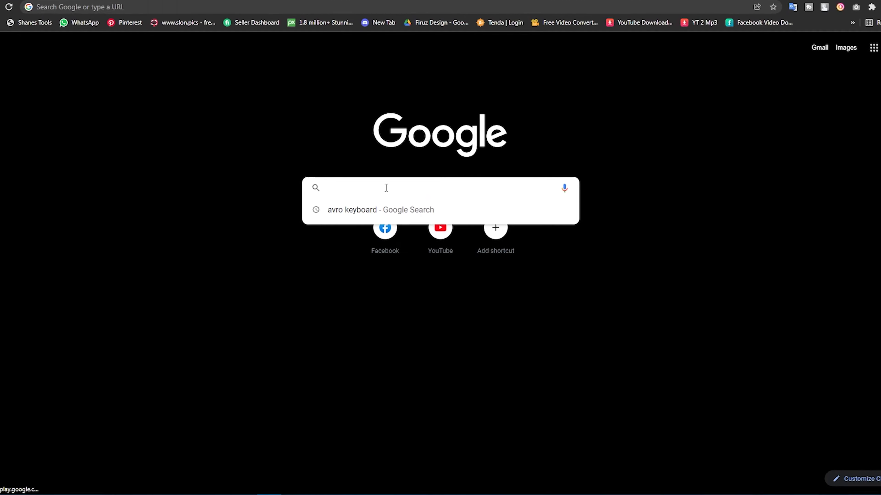
# Step: Search Google for 'avro' and open the OmicronLab Avro Keyboard page
pyautogui.write('avro')
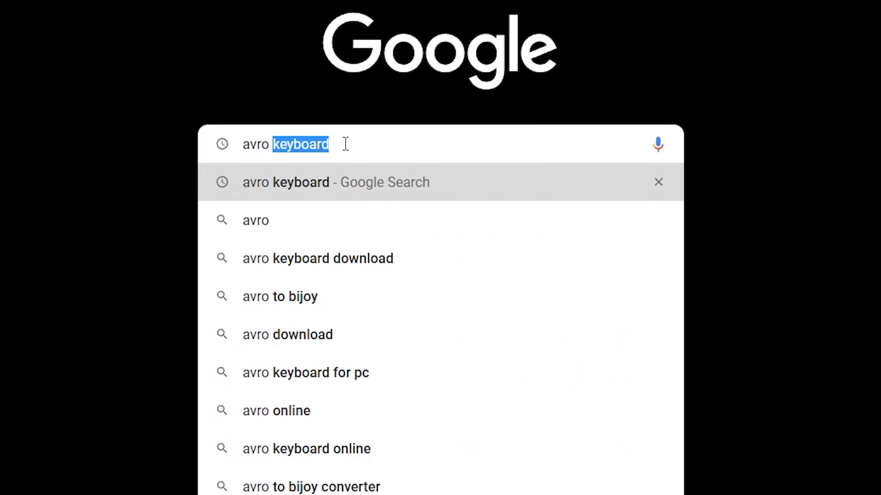
pyautogui.press('Return')
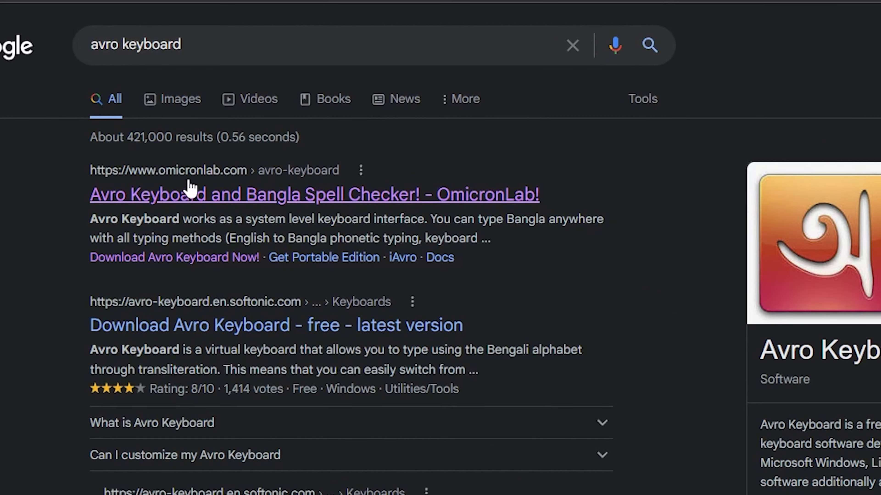
pyautogui.click(239, 193)
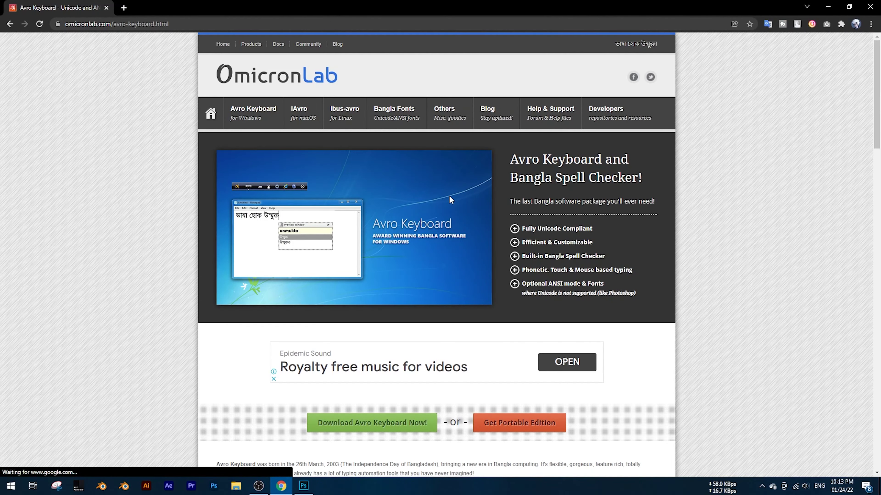
pyautogui.scroll(-5, 447, 201)
pyautogui.scroll(5, 380, 236)
pyautogui.scroll(-8, 380, 235)
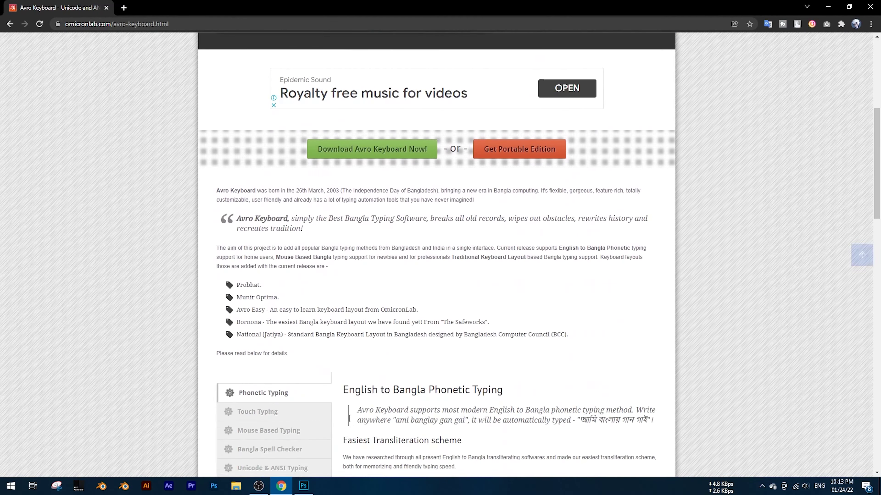
pyautogui.scroll(8, 380, 235)
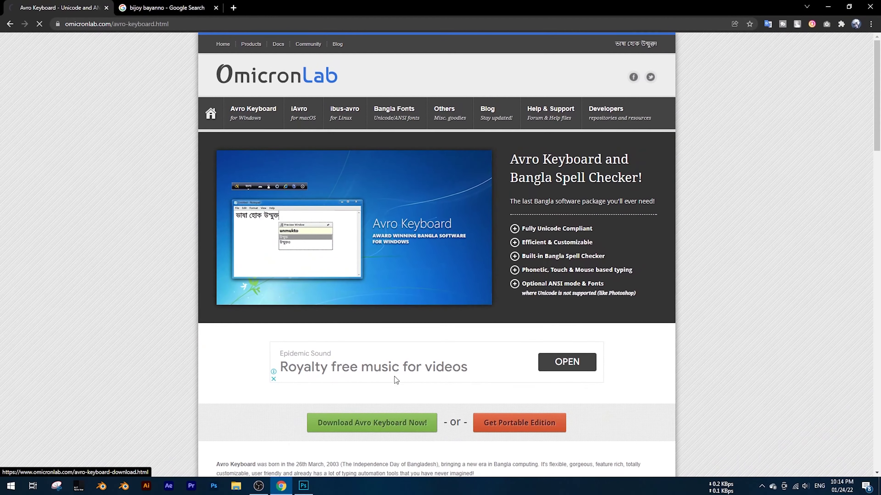
# Step: Go to the Avro Keyboard 5.6.0 download section and bring up the Windows Start menu
pyautogui.click(376, 421)
pyautogui.scroll(-5, 412, 361)
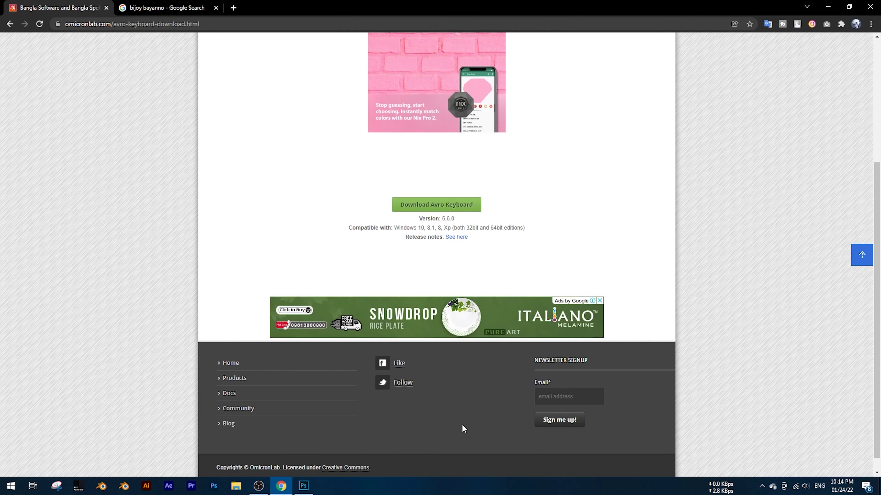
pyautogui.click(10, 486)
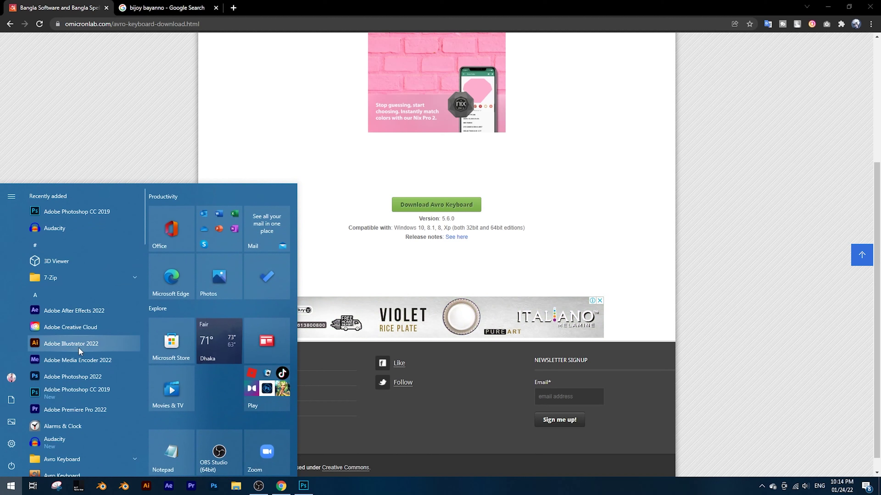
# Step: Launch Avro Keyboard from the Start menu and keep it in ANSI mode
pyautogui.scroll(-3, 79, 351)
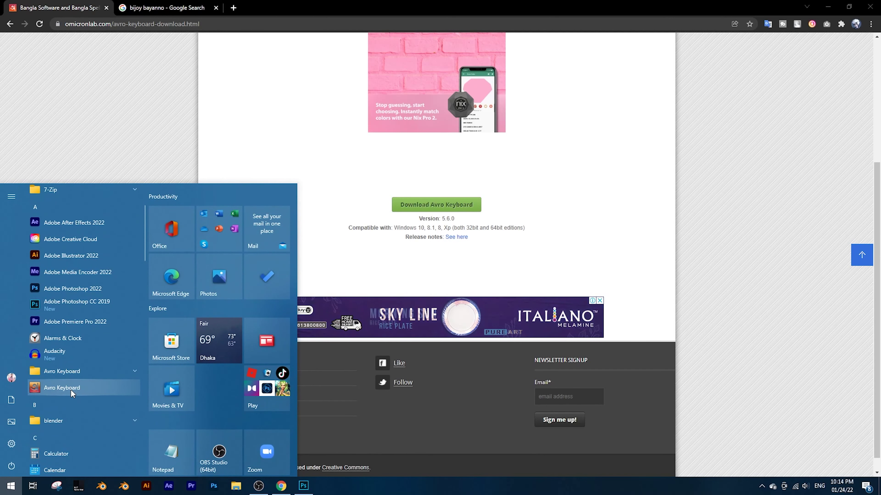
pyautogui.click(72, 392)
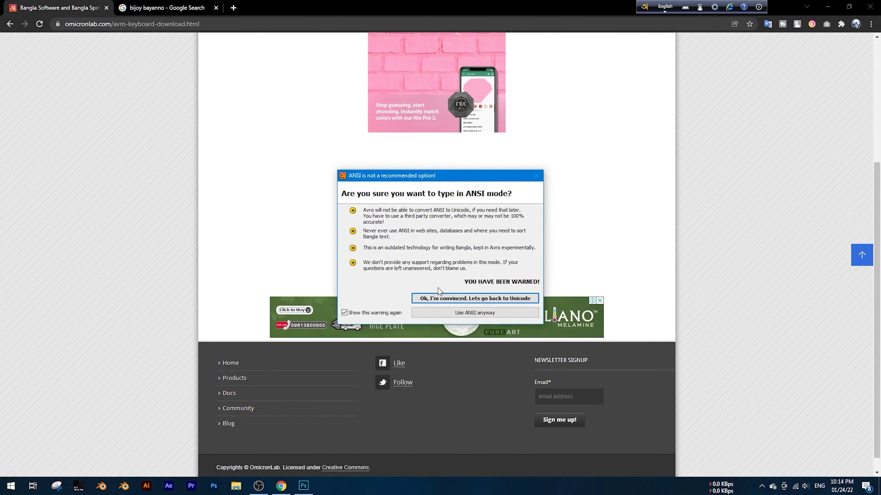
pyautogui.click(443, 315)
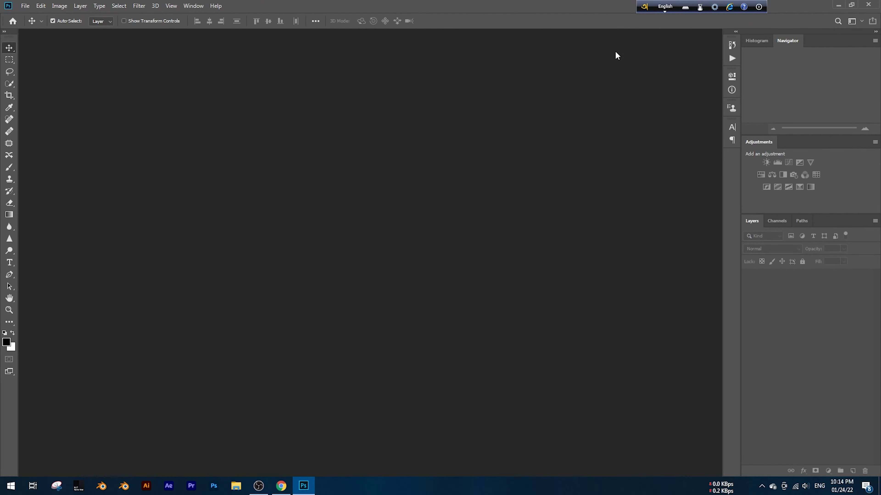
# Step: Send Avro Keyboard to the system tray and confirm its tray icon is there
pyautogui.click(759, 7)
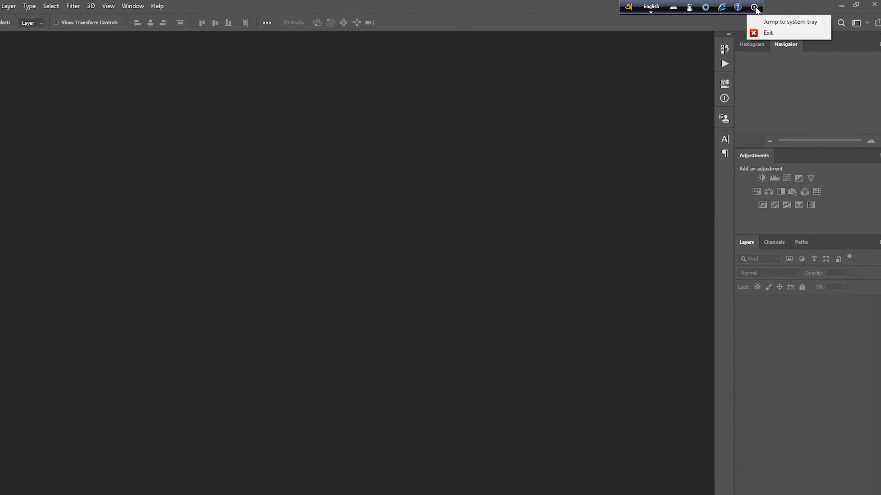
pyautogui.click(759, 8)
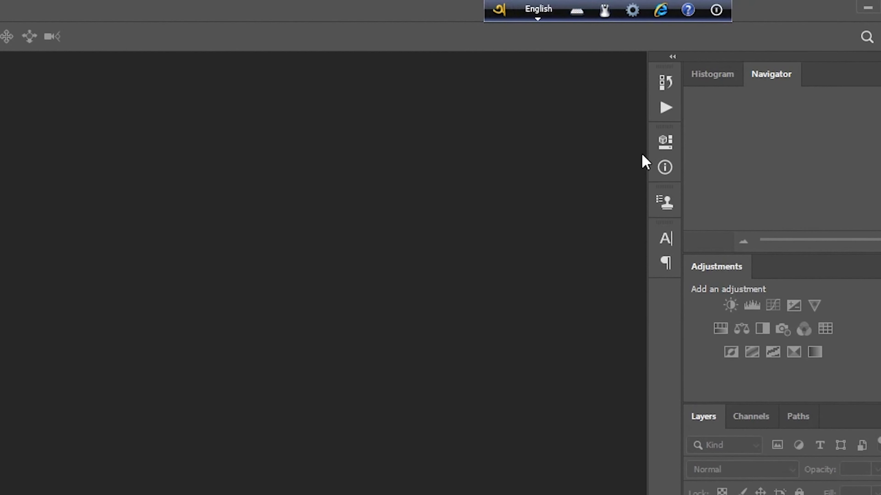
pyautogui.click(715, 10)
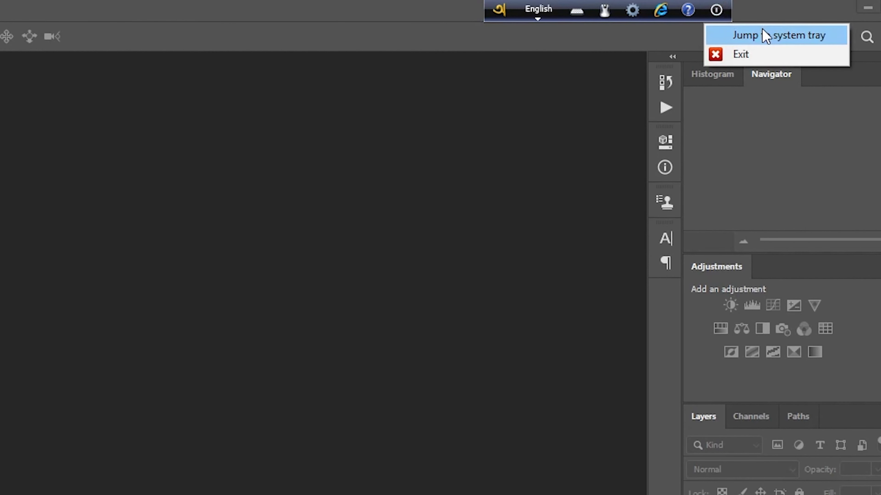
pyautogui.click(780, 32)
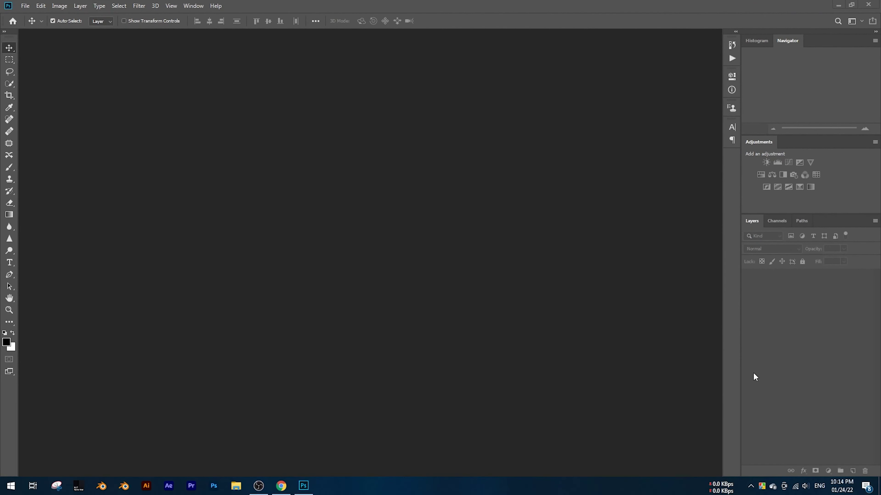
pyautogui.click(752, 485)
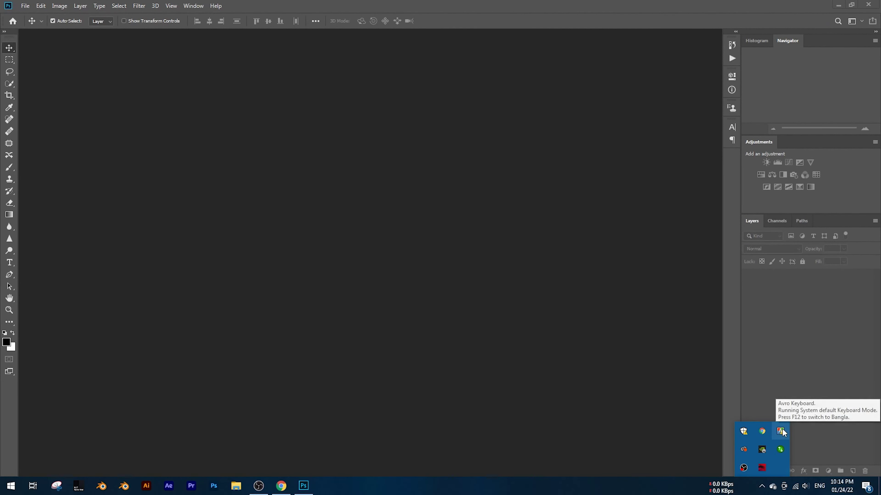
pyautogui.click(743, 371)
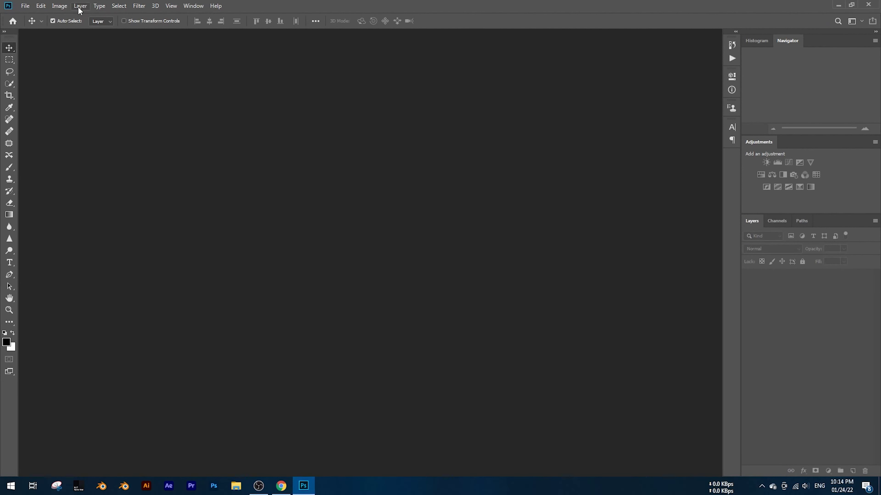
# Step: Create a new 1920×1080 Photoshop document
pyautogui.click(25, 5)
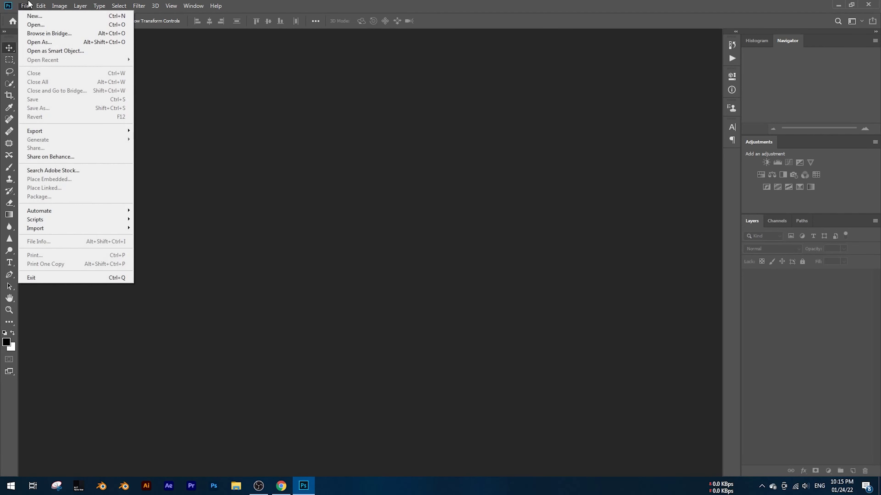
pyautogui.click(35, 18)
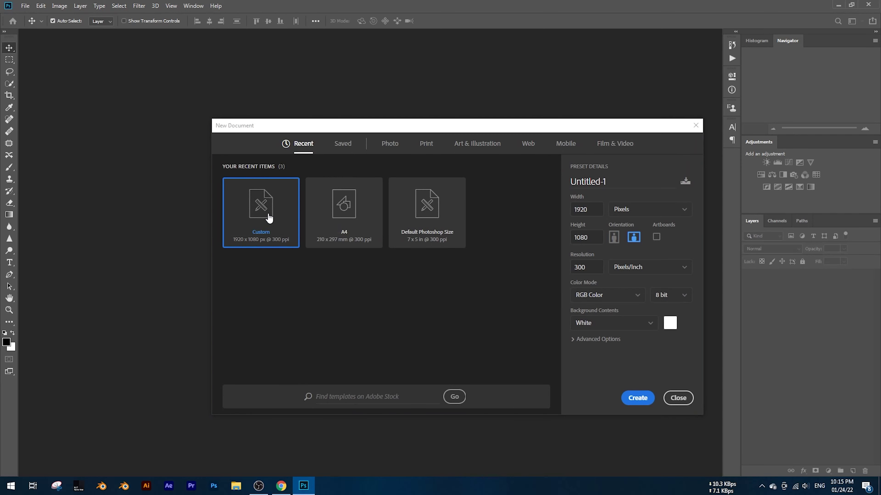
pyautogui.click(641, 402)
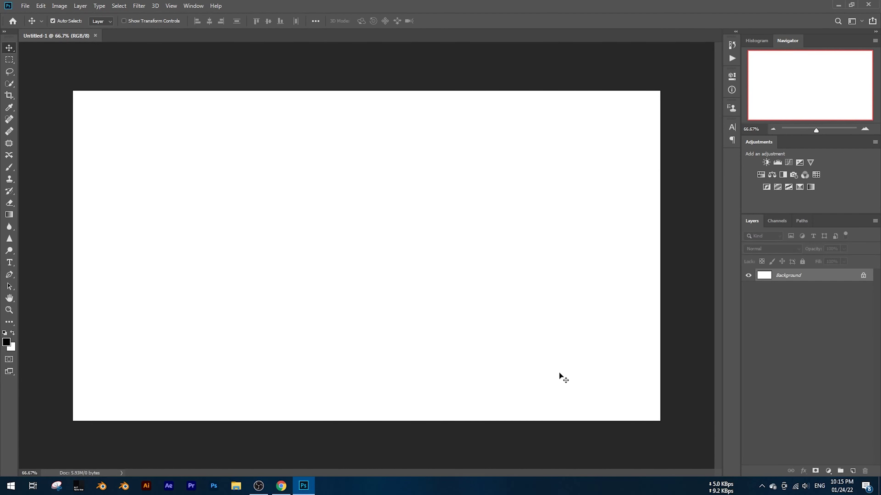
pyautogui.scroll(-2, 489, 333)
pyautogui.scroll(1, 467, 314)
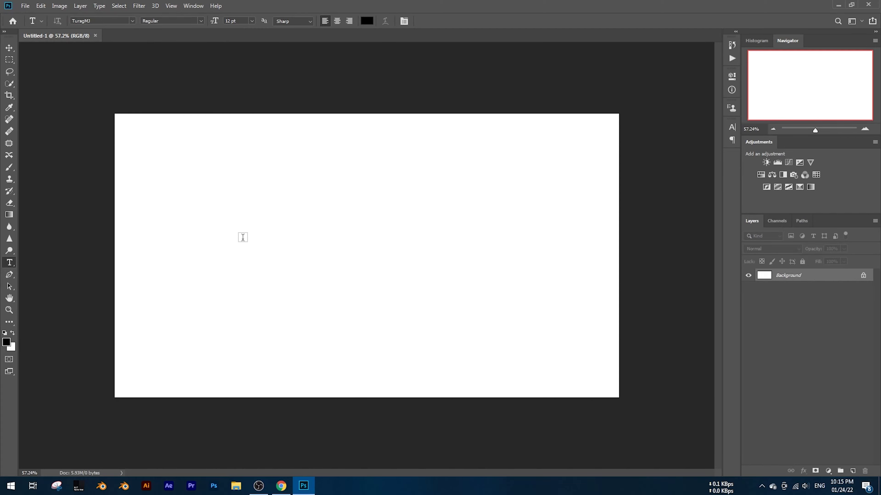
# Step: Add the text 'ami banglay kotha boli', then enlarge and centre it on the canvas
pyautogui.click(228, 231)
pyautogui.write('ami')
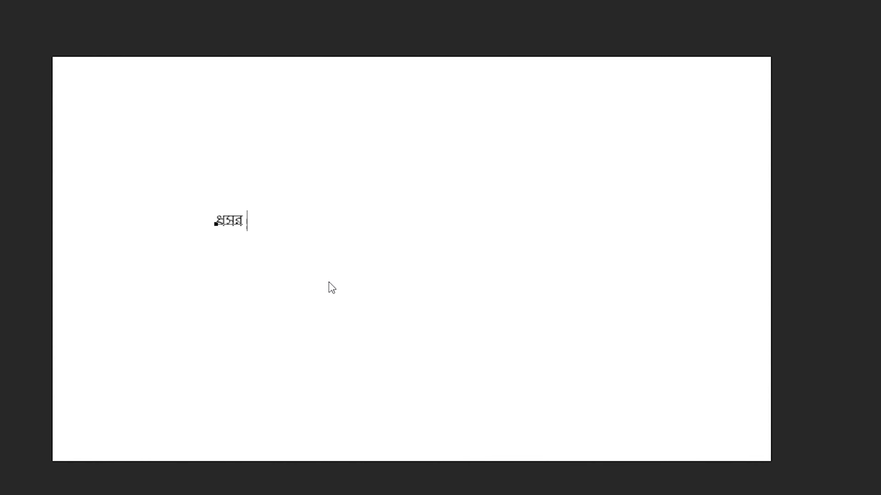
pyautogui.write(' bangla')
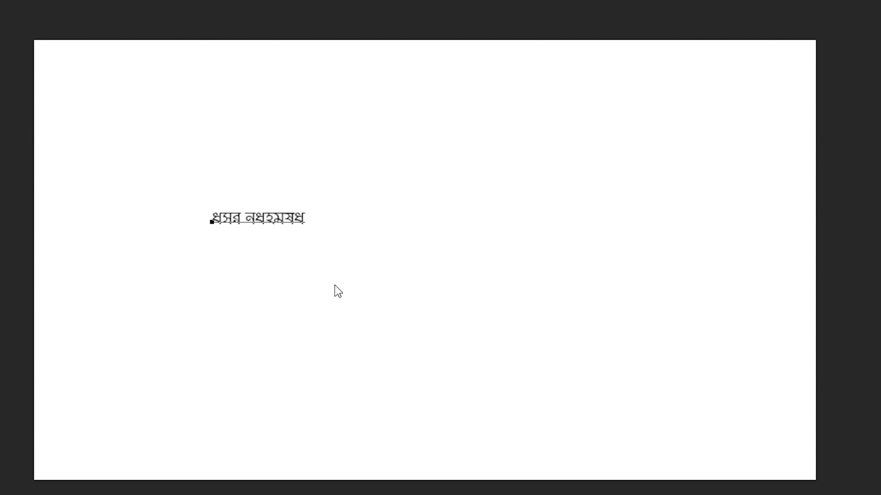
pyautogui.write('y kotha')
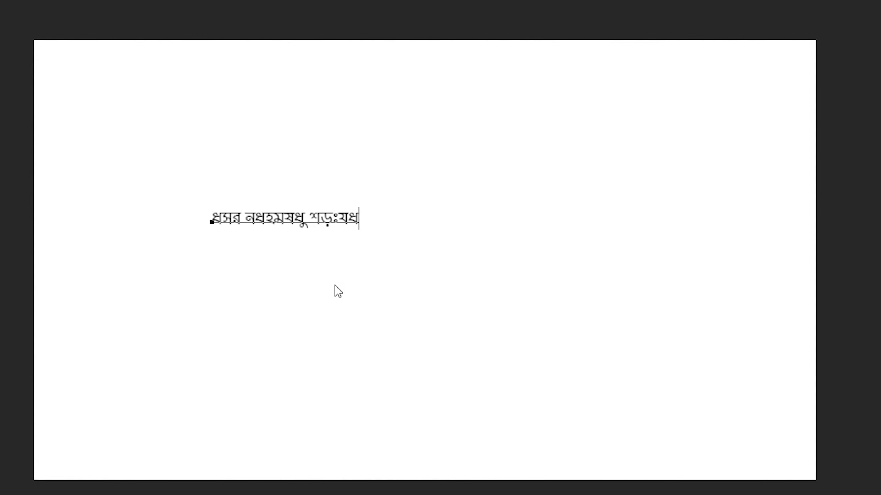
pyautogui.write(' boli')
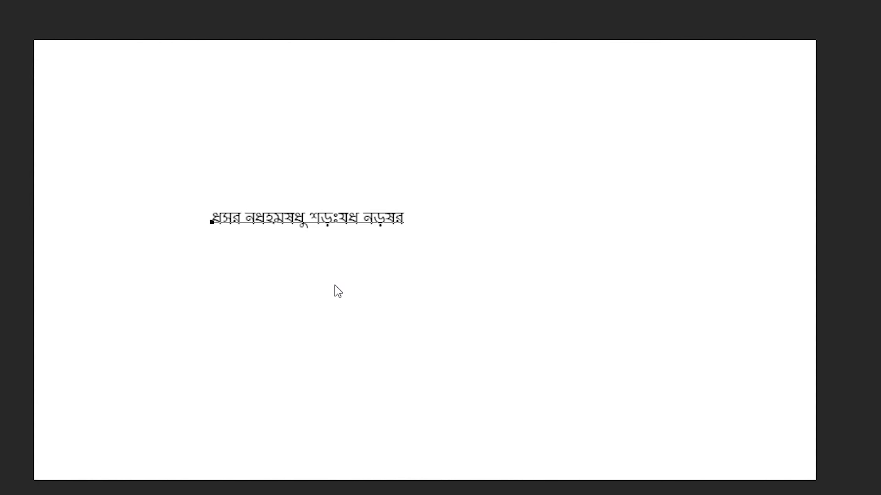
pyautogui.hotkey('ctrl', 'Return')
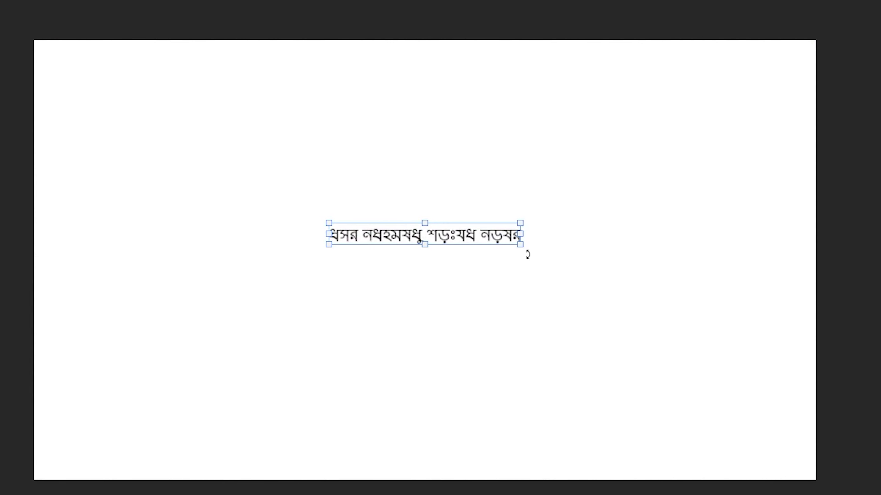
pyautogui.moveTo(521, 234); pyautogui.dragTo(612, 235)
pyautogui.moveTo(523, 234); pyautogui.dragTo(520, 238)
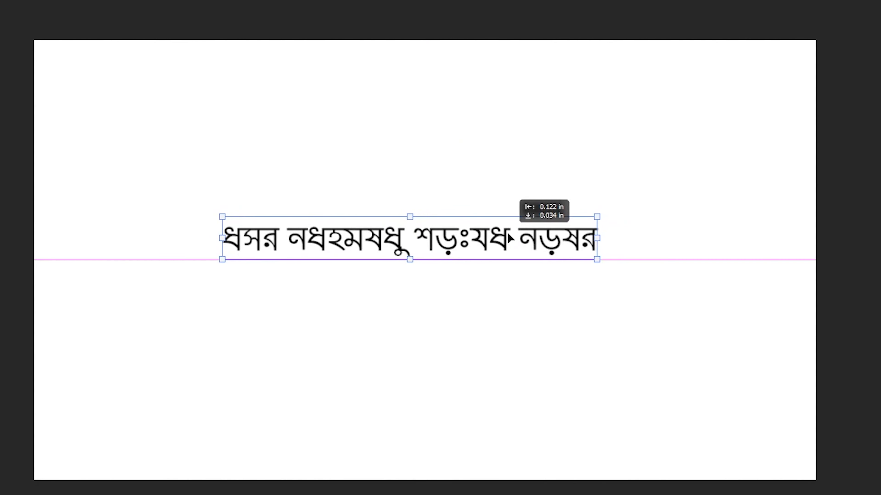
pyautogui.press('Return')
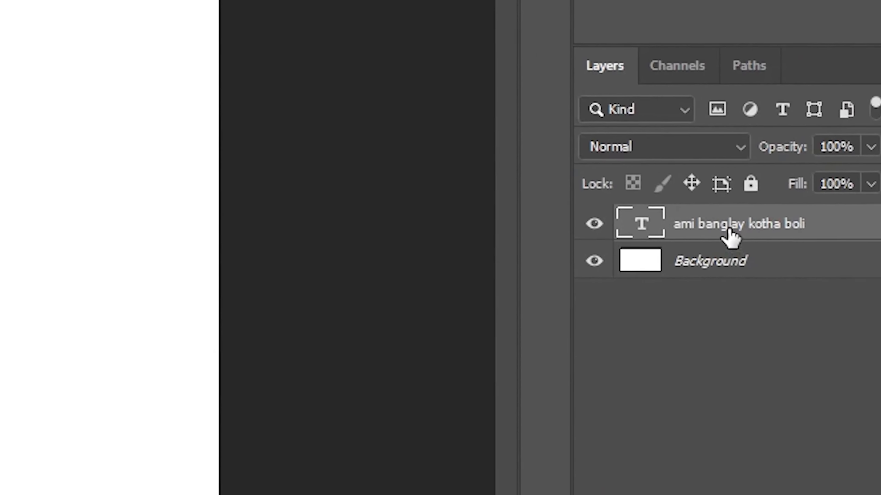
# Step: Rename and nudge the garbled Bengali text layer, then drag it to the Layers trash
pyautogui.doubleClick(636, 225)
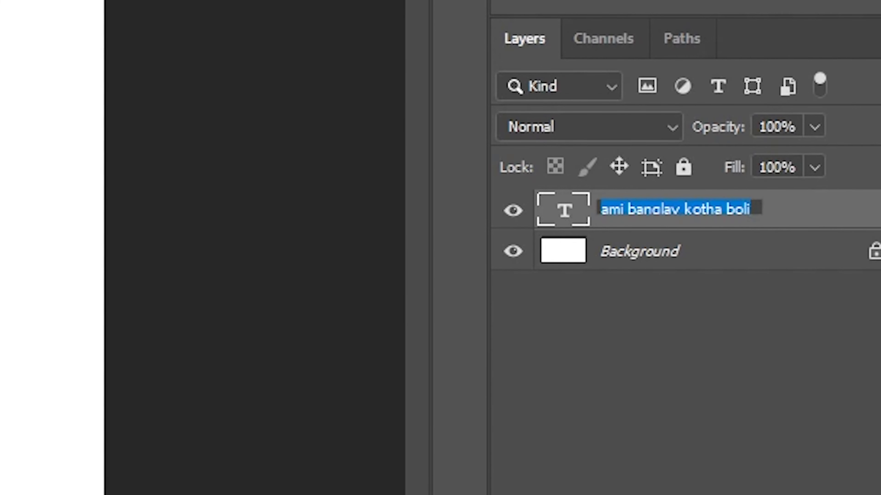
pyautogui.press('Return')
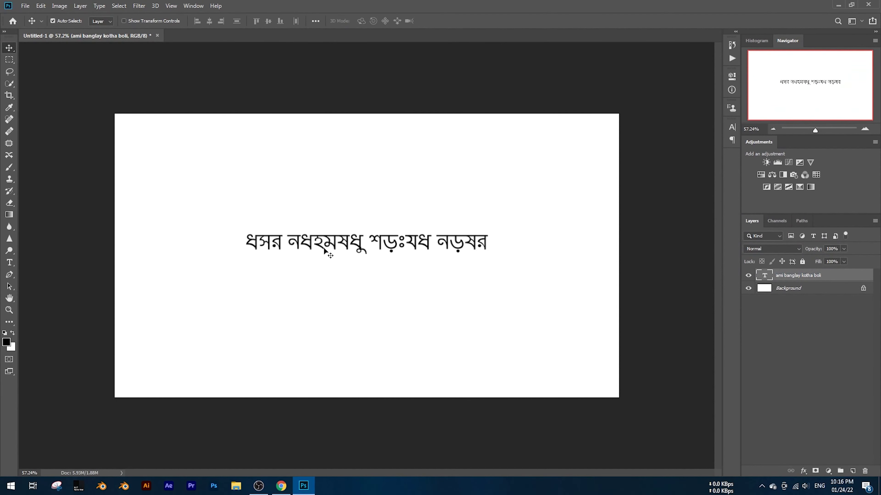
pyautogui.moveTo(319, 243); pyautogui.dragTo(297, 245)
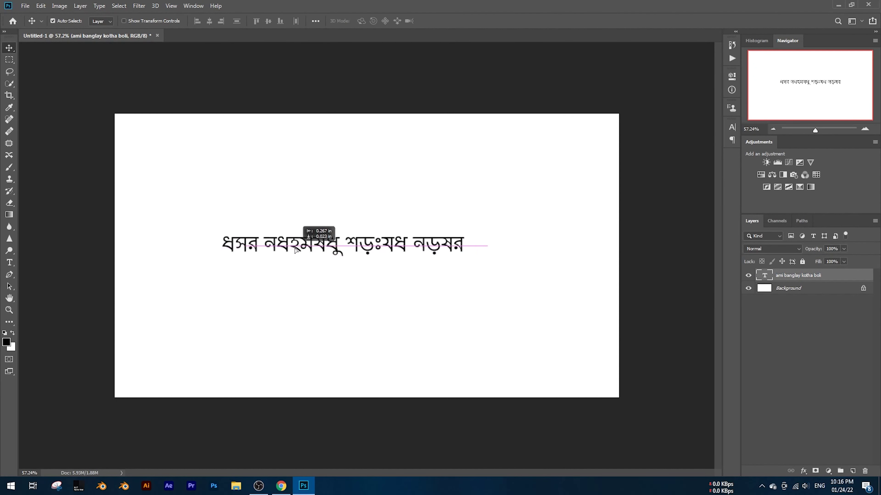
pyautogui.doubleClick(298, 246)
pyautogui.click(433, 21)
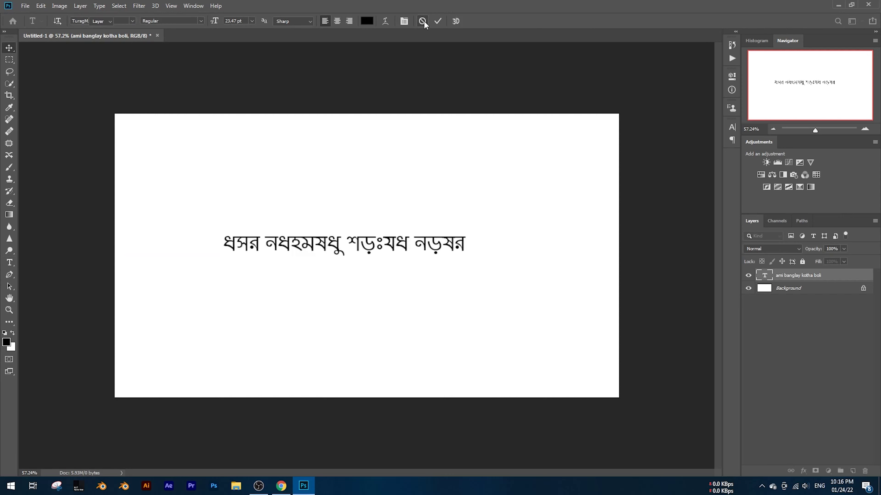
pyautogui.moveTo(413, 243); pyautogui.dragTo(435, 243)
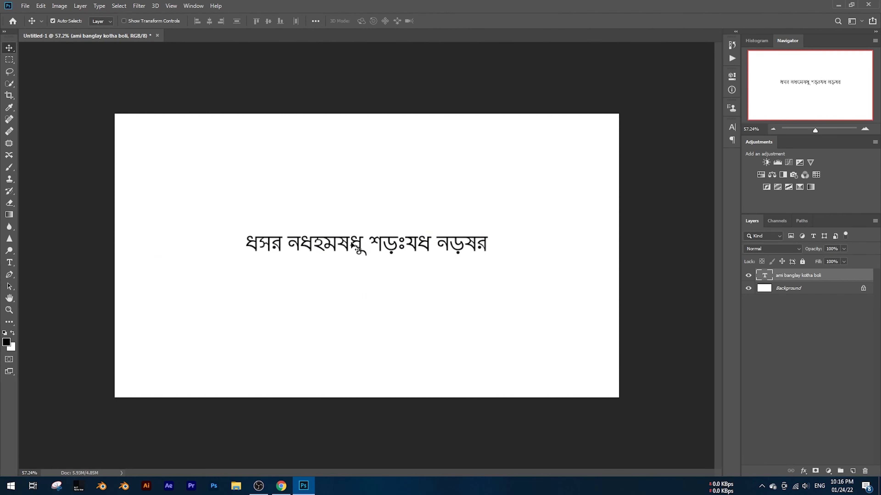
pyautogui.doubleClick(356, 248)
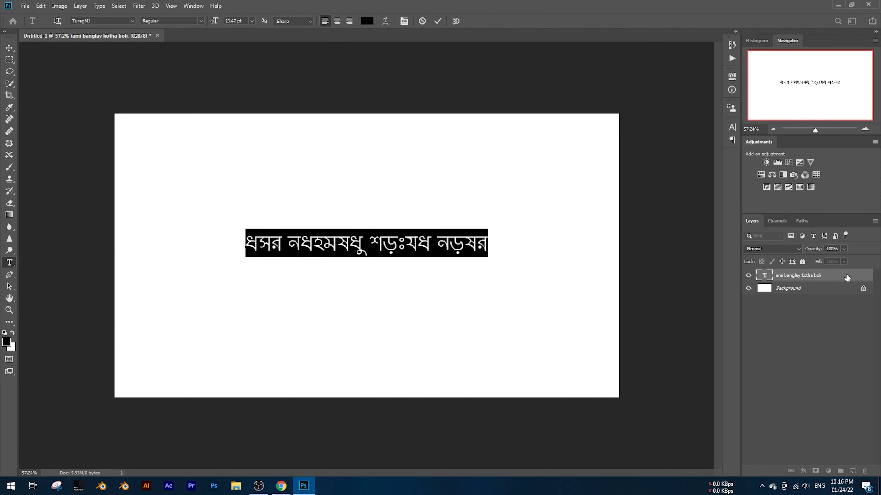
pyautogui.moveTo(846, 279); pyautogui.dragTo(865, 470)
# Step: With the Type tool, set the font family to Siyam Rupali
pyautogui.press('v')
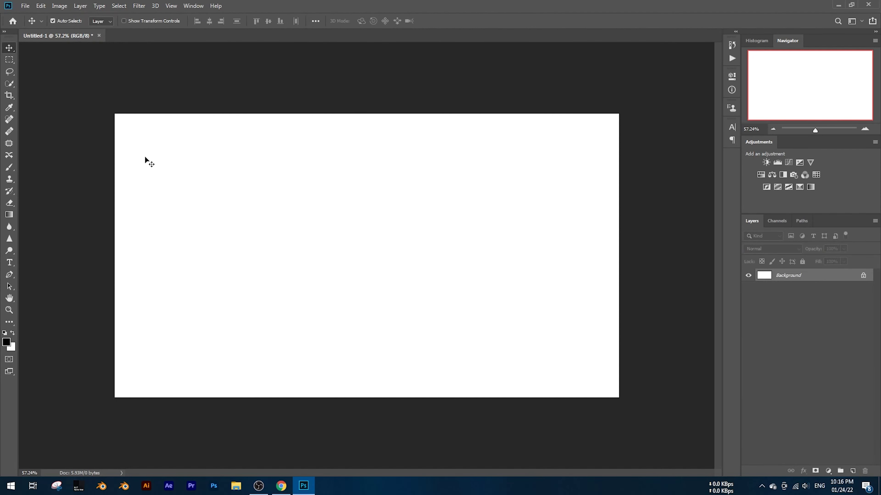
pyautogui.click(9, 263)
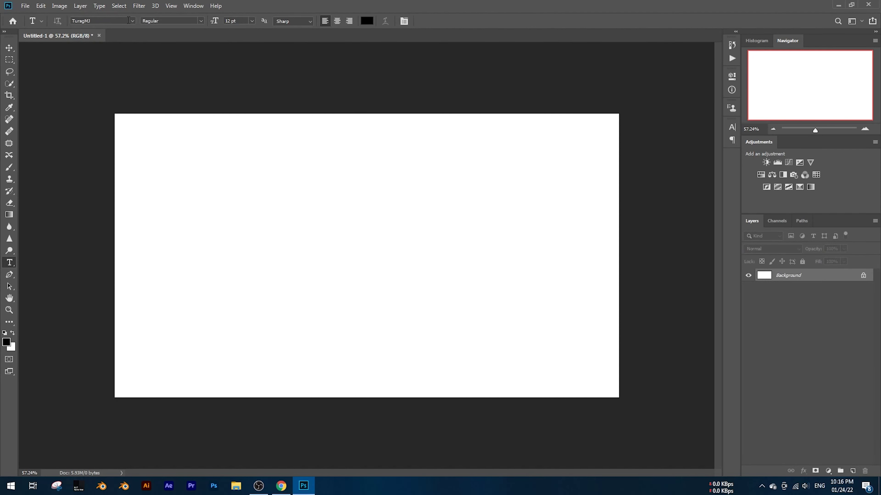
pyautogui.click(123, 21)
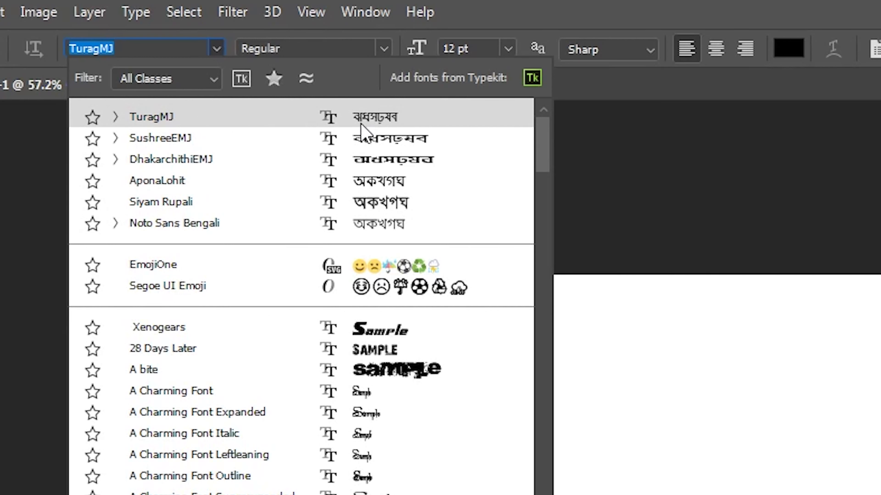
pyautogui.click(379, 209)
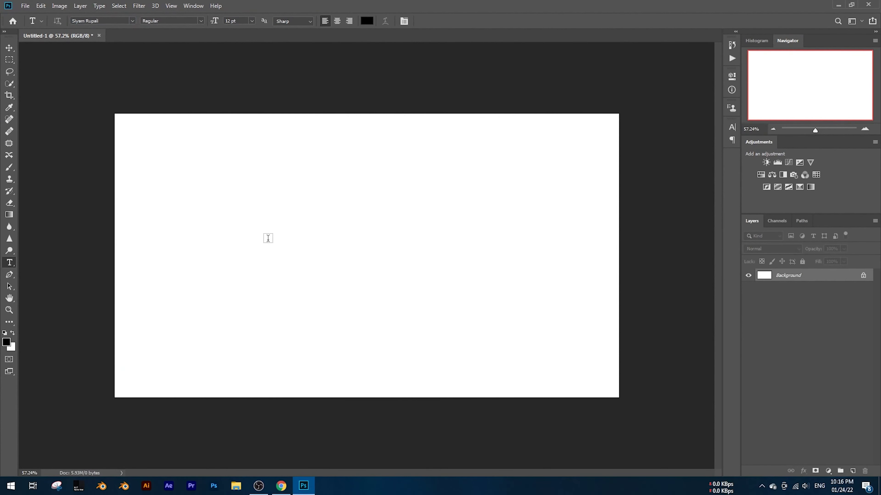
# Step: Type a trial word 'ami' in Siyam Rupali, then discard it
pyautogui.click(281, 262)
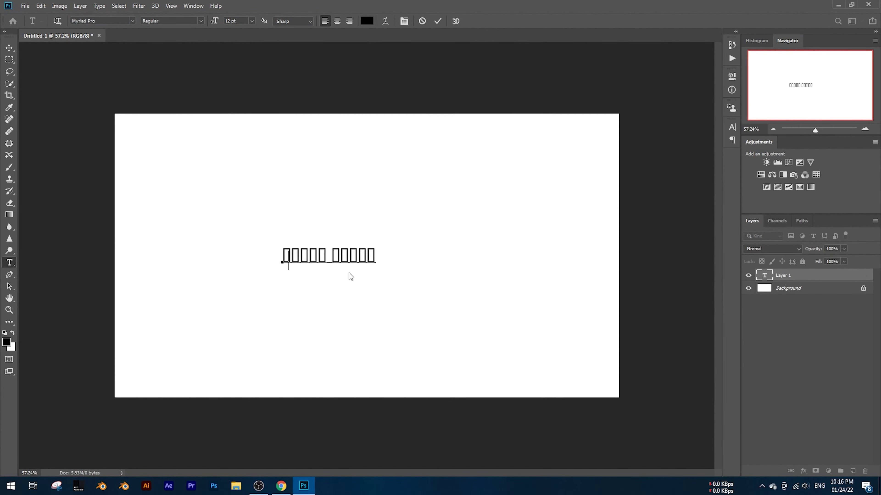
pyautogui.write('ami')
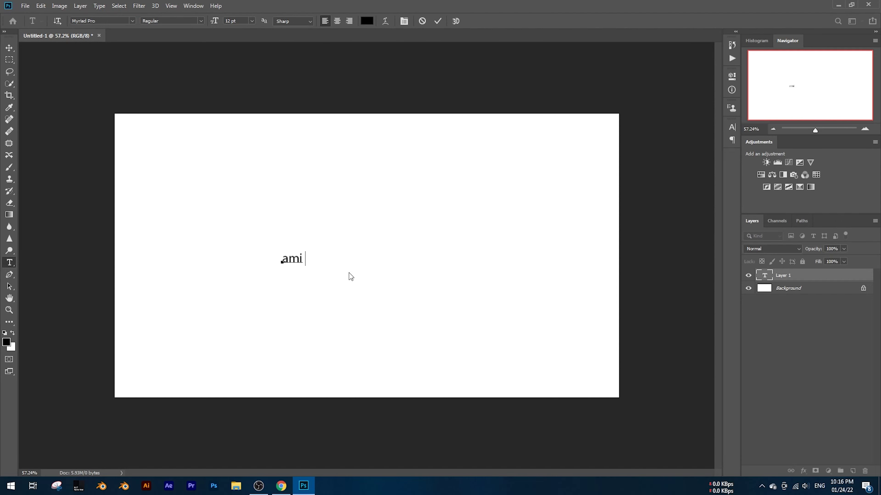
pyautogui.hotkey('ctrl', 'a')
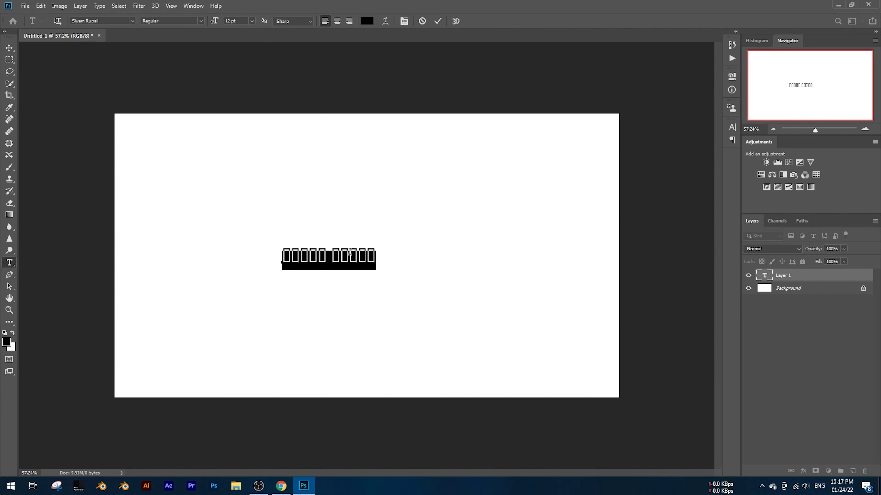
pyautogui.hotkey('ctrl', 'z')
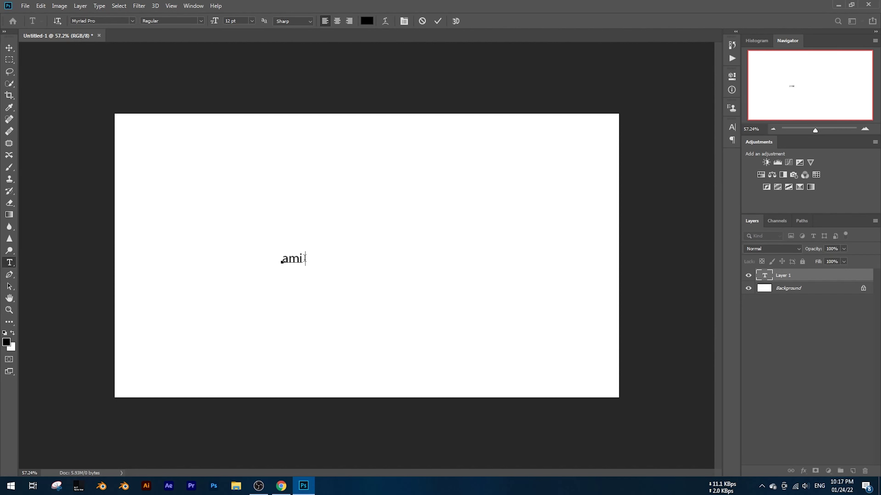
pyautogui.moveTo(305, 259); pyautogui.dragTo(259, 257)
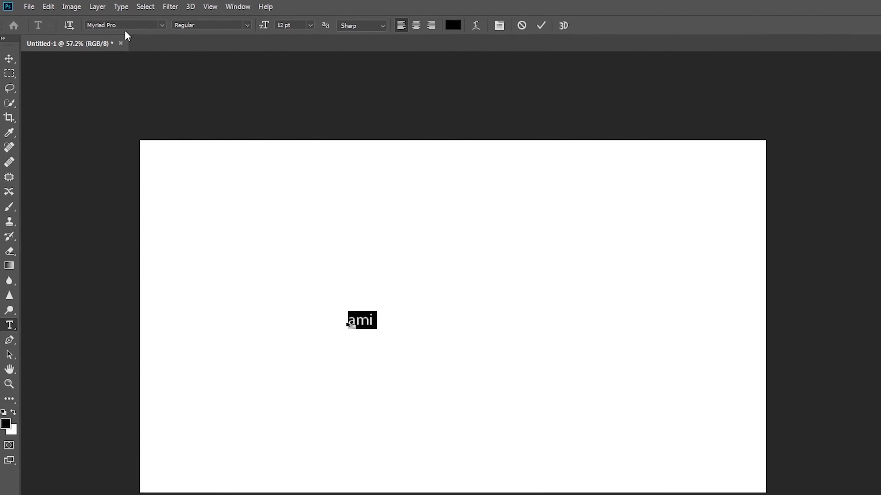
pyautogui.click(83, 22)
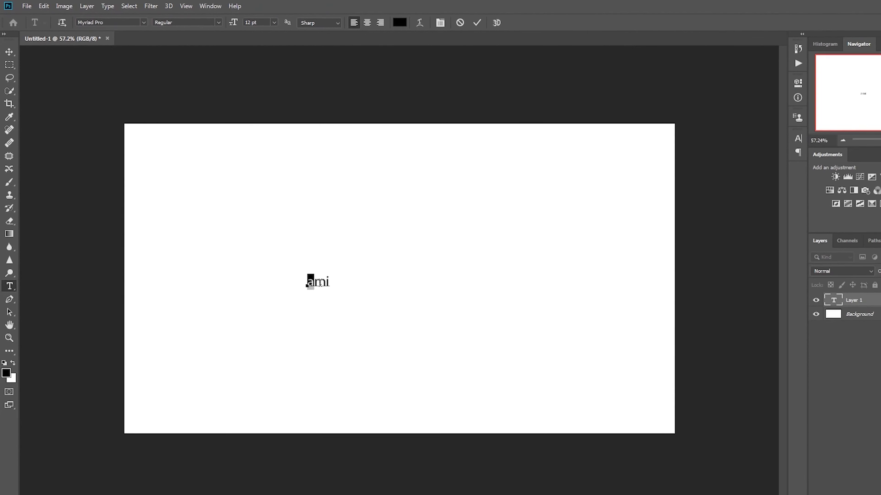
pyautogui.click(423, 21)
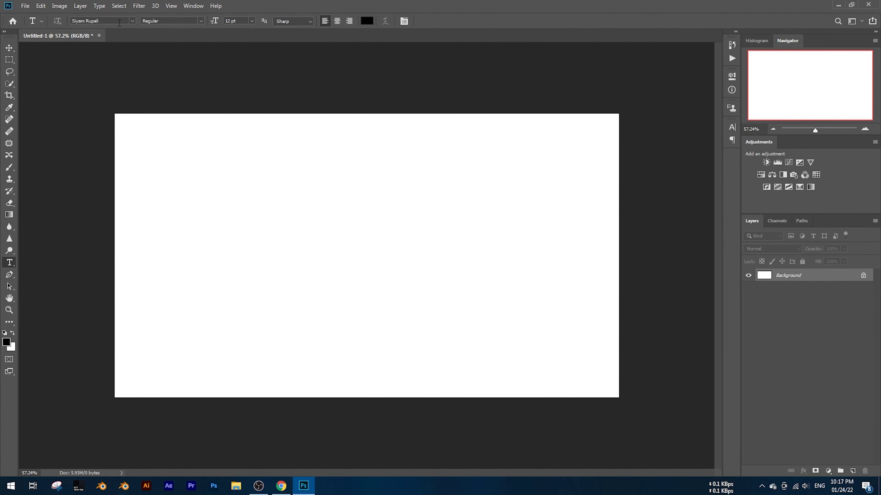
# Step: Restore the Avro top bar from the tray and toggle it to Bangla and back to English
pyautogui.click(123, 21)
pyautogui.click(761, 487)
pyautogui.rightClick(780, 431)
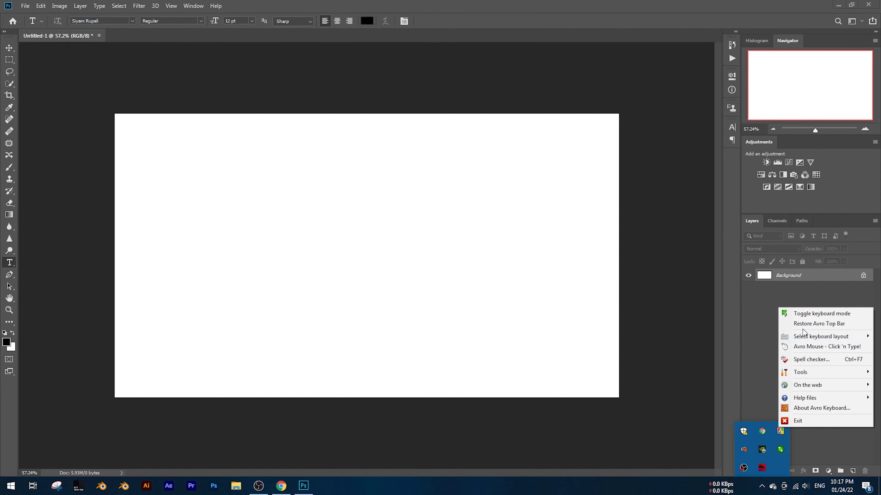
pyautogui.click(800, 322)
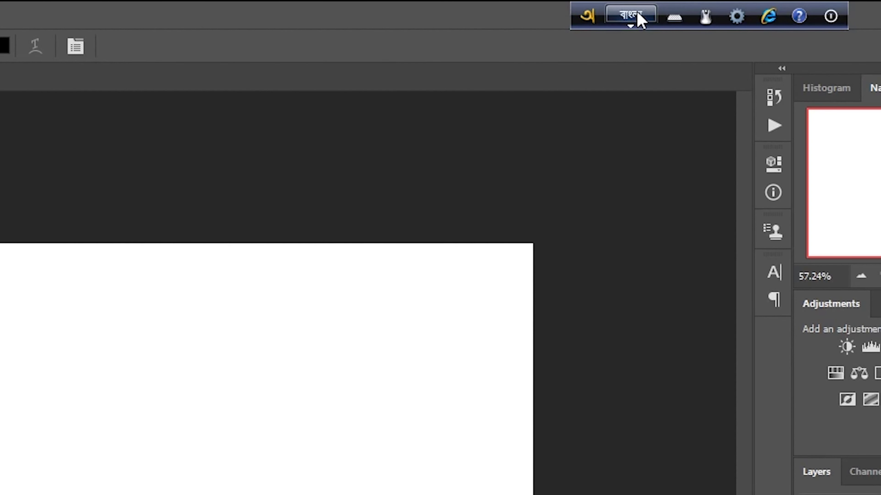
pyautogui.click(635, 16)
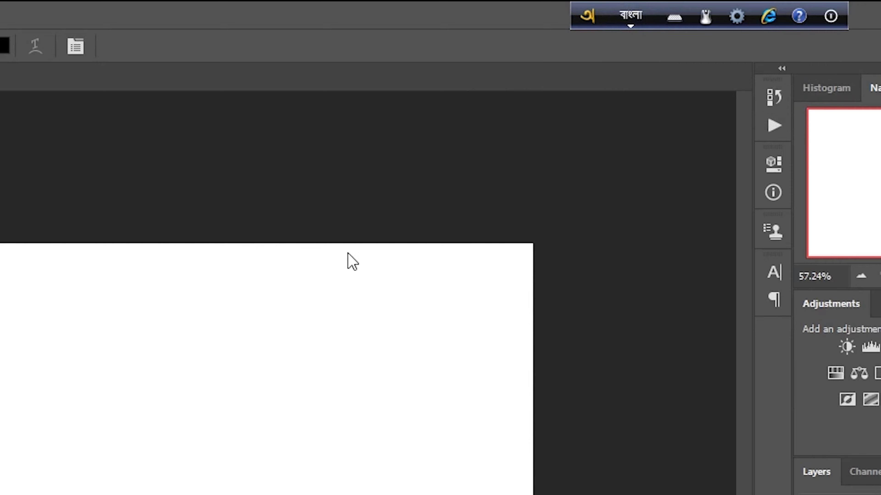
pyautogui.press('F12')
pyautogui.press('F12')
pyautogui.press('F12')
pyautogui.press('F12')
pyautogui.press('F12')
pyautogui.press('F12')
pyautogui.press('F12')
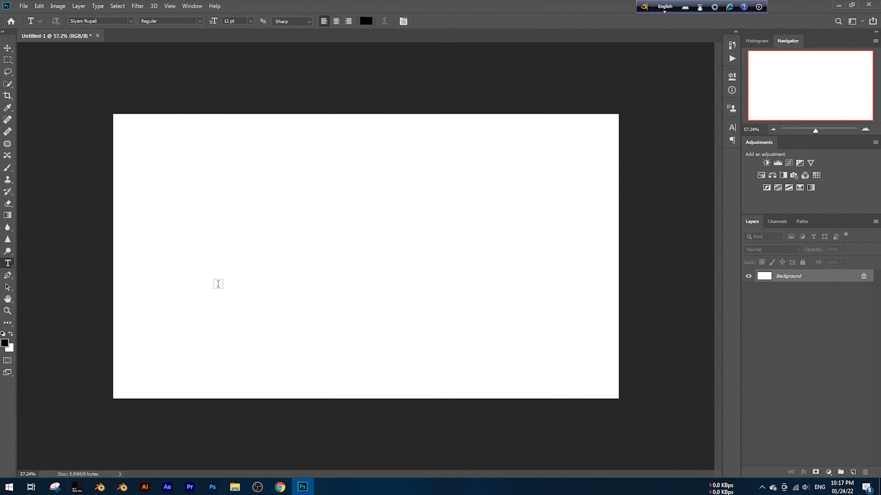
# Step: Discard a trial 'ami', start a fresh text layer, and switch Avro to Bangla
pyautogui.click(278, 265)
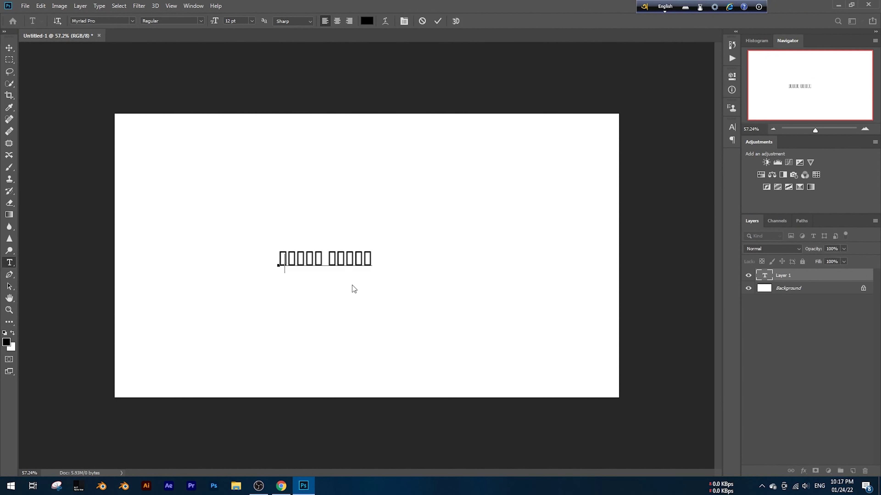
pyautogui.write('ami')
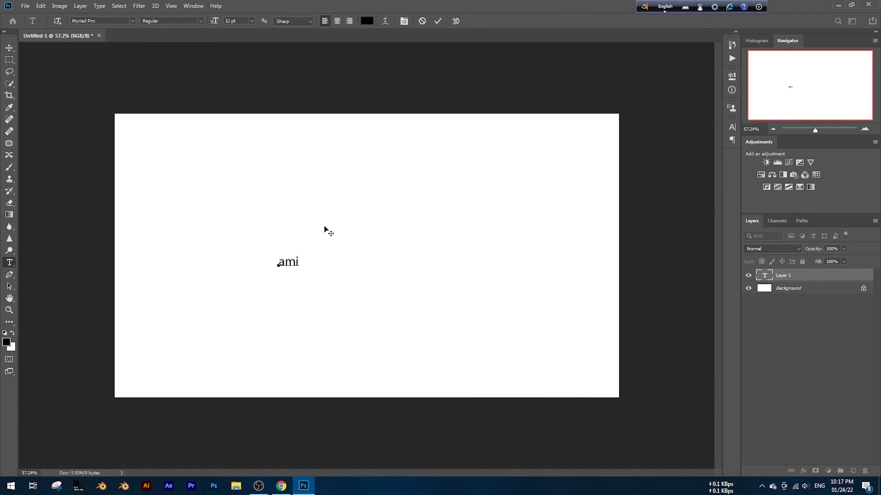
pyautogui.click(423, 22)
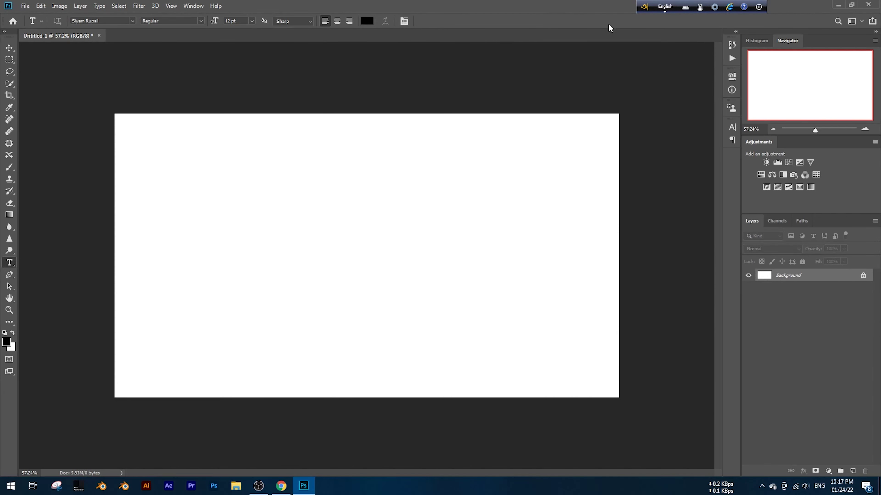
pyautogui.click(281, 254)
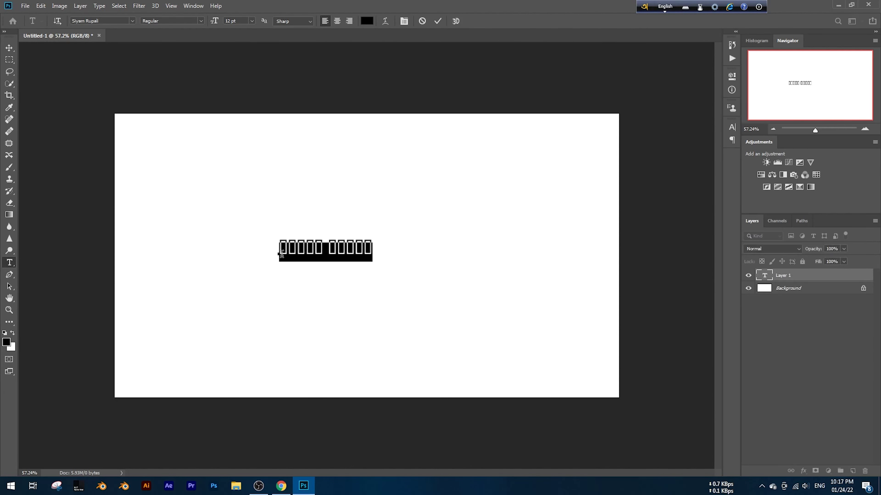
pyautogui.click(659, 8)
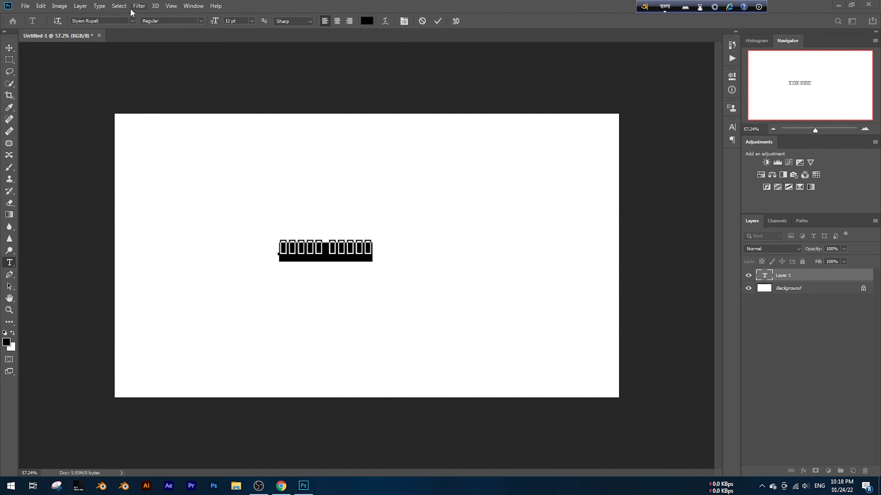
# Step: Type 'ami banglake valObasi' phonetically to spell আমি বাংলাকে ভালোবাসি, retyping the first word
pyautogui.write('ami')
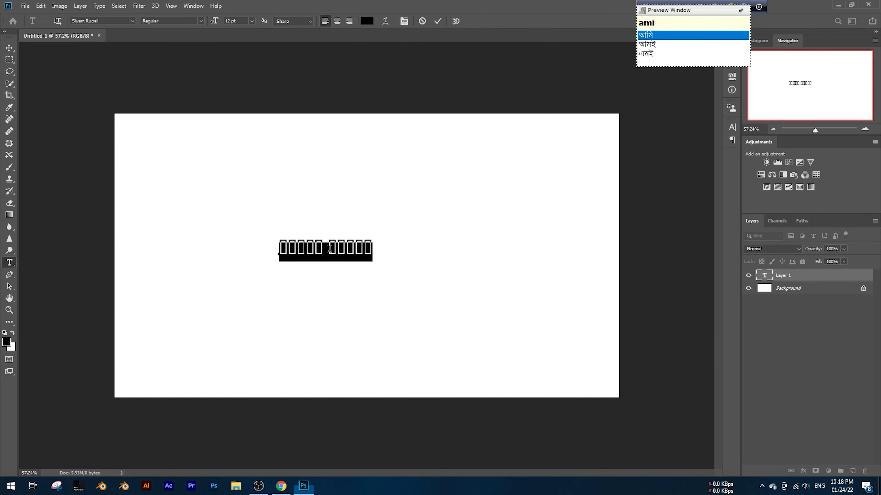
pyautogui.press('space')
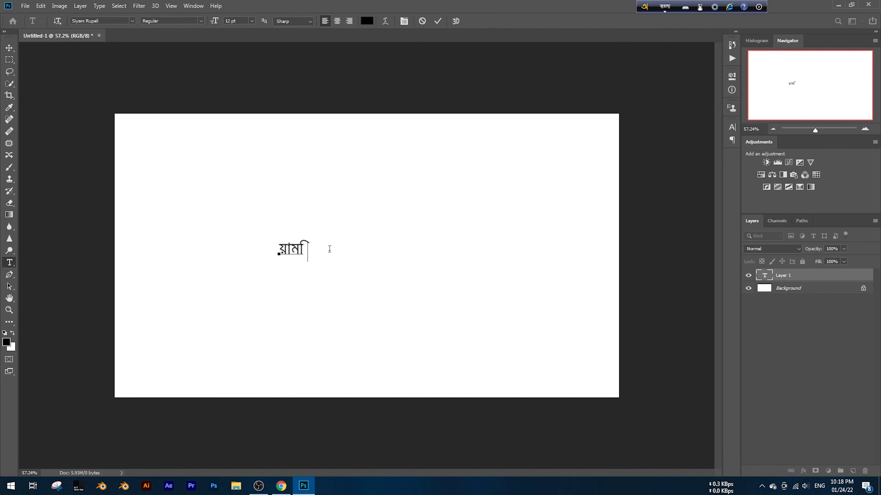
pyautogui.hotkey('ctrl', 'a')
pyautogui.press('BackSpace')
pyautogui.write('ami')
pyautogui.press('space')
pyautogui.write('b')
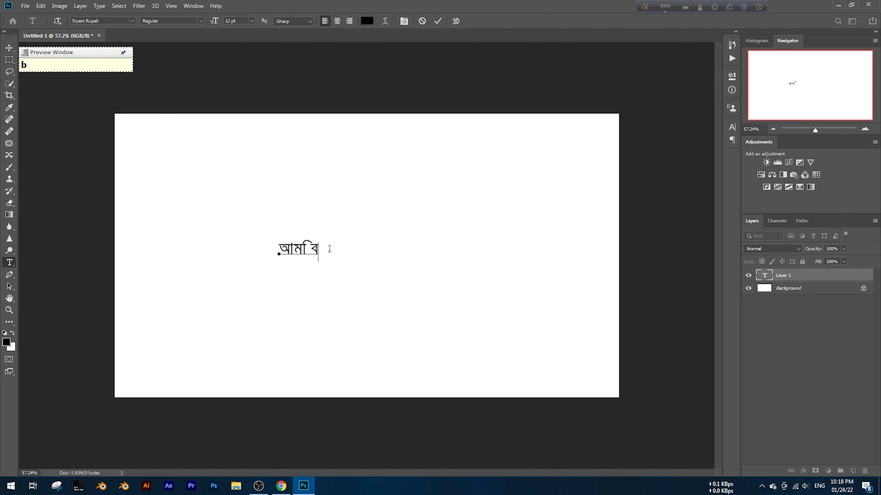
pyautogui.write('angla')
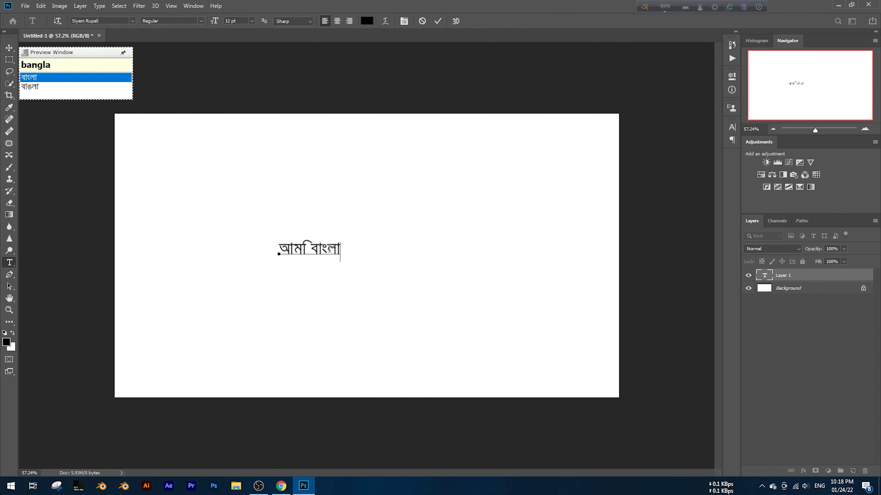
pyautogui.write('ke')
pyautogui.press('space')
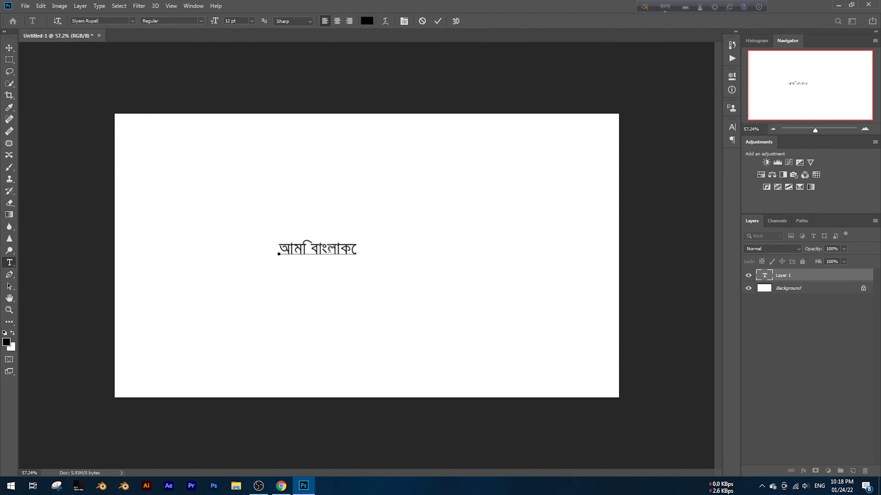
pyautogui.write('val')
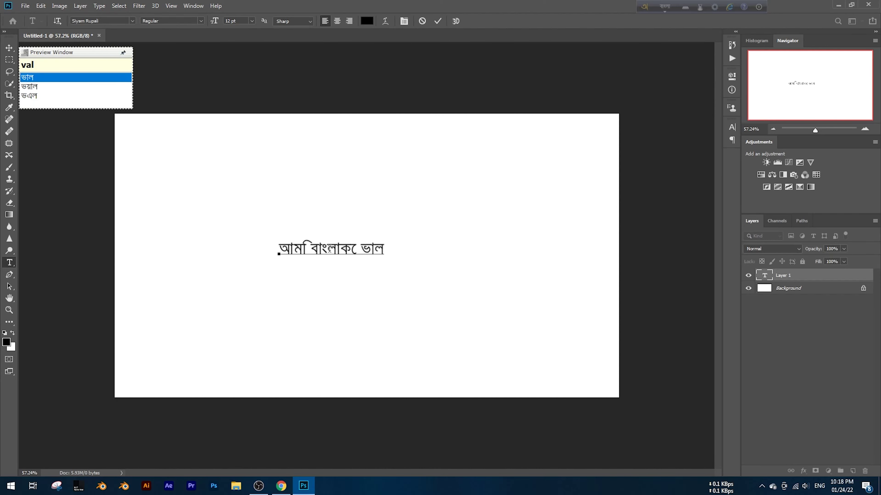
pyautogui.write('Obasi')
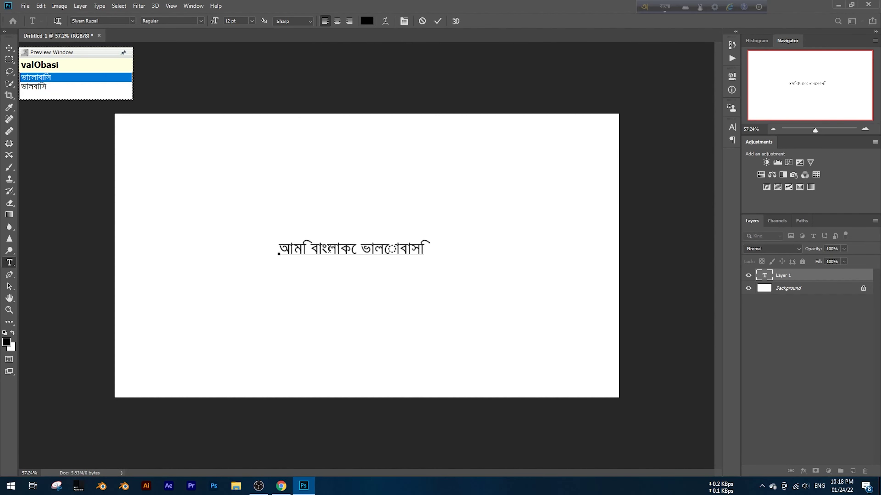
# Step: Move the Bengali sentence to the canvas centre and enlarge it to about 181%
pyautogui.click(9, 48)
pyautogui.moveTo(423, 247); pyautogui.dragTo(502, 250)
pyautogui.moveTo(450, 257); pyautogui.dragTo(436, 262)
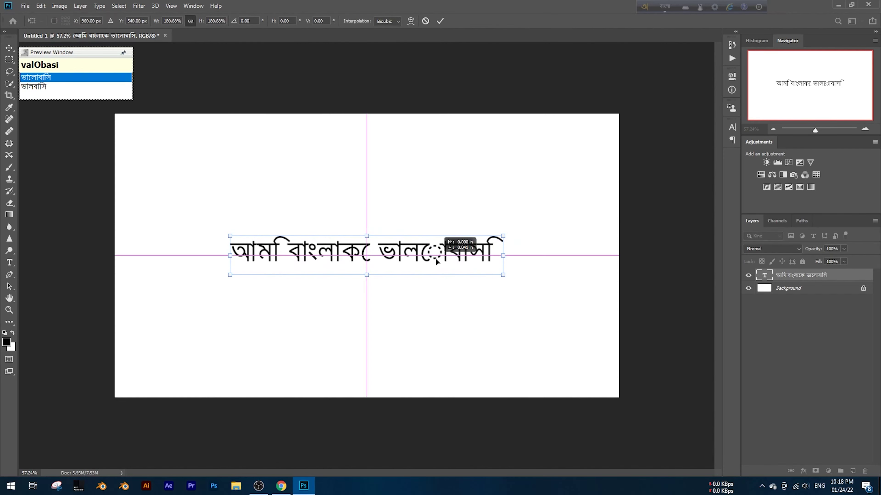
pyautogui.press('Return')
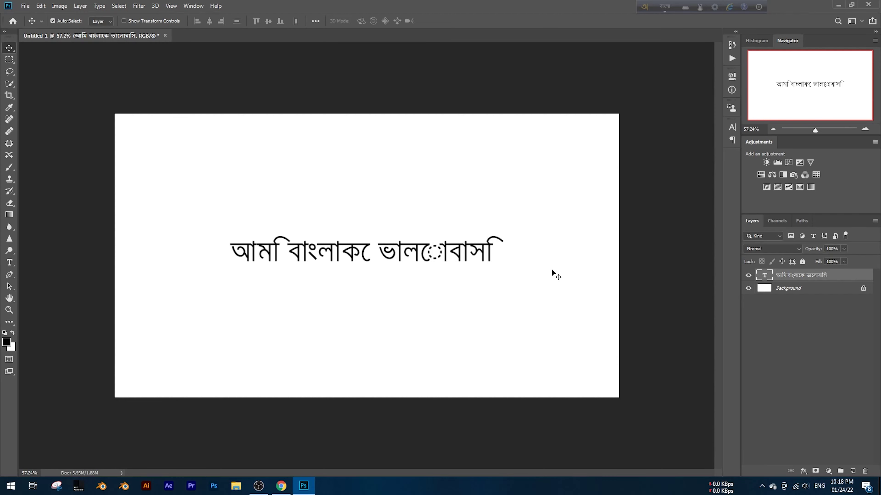
# Step: Re-centre the committed sentence on the canvas and switch Avro back to English
pyautogui.doubleClick(413, 260)
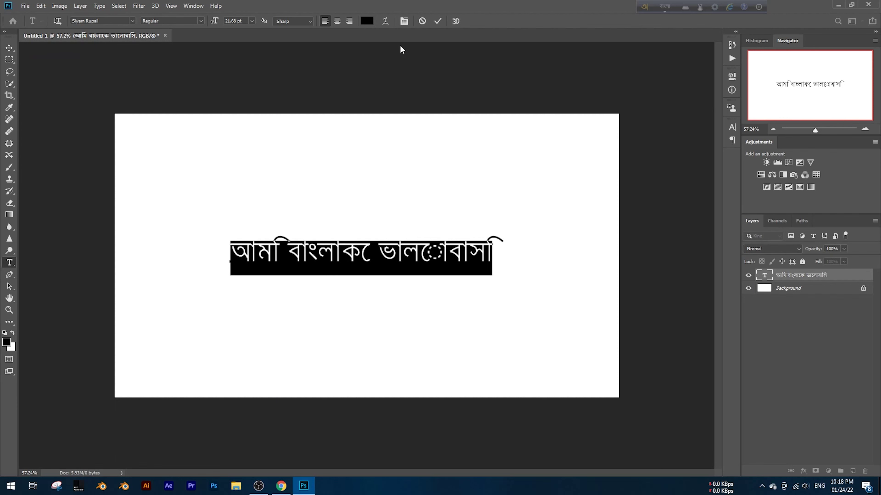
pyautogui.click(422, 21)
pyautogui.press('v')
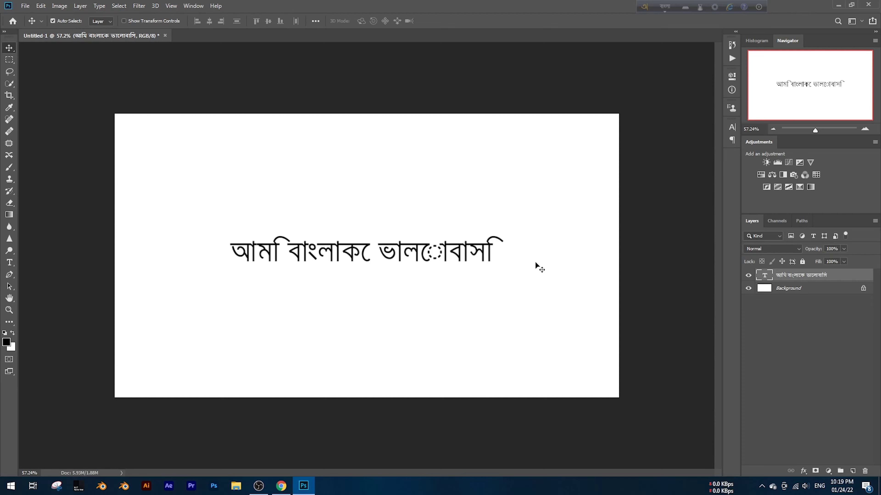
pyautogui.doubleClick(464, 253)
pyautogui.press('Escape')
pyautogui.moveTo(370, 259)
pyautogui.mouseDown()
pyautogui.moveTo(414, 255)
pyautogui.moveTo(375, 252)
pyautogui.mouseUp()
pyautogui.click(666, 8)
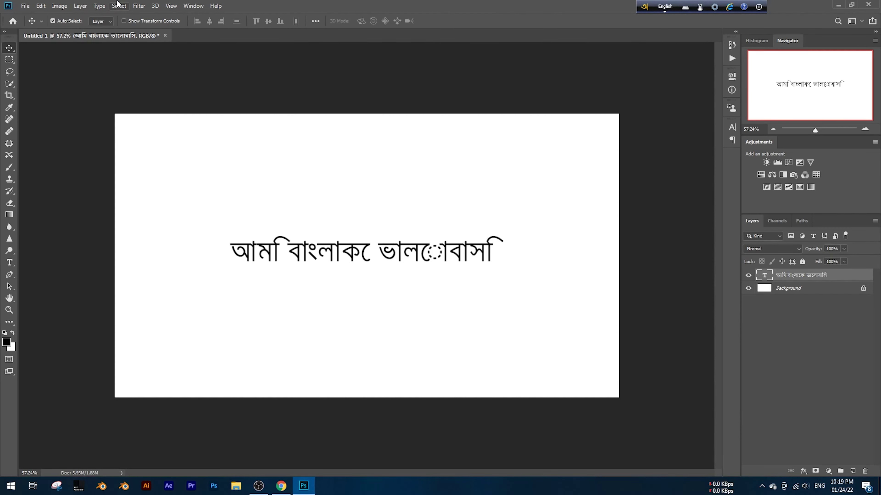
# Step: Switch Type preferences to the Middle Eastern and South Asian engine and delete the old Bengali text layer
pyautogui.click(41, 5)
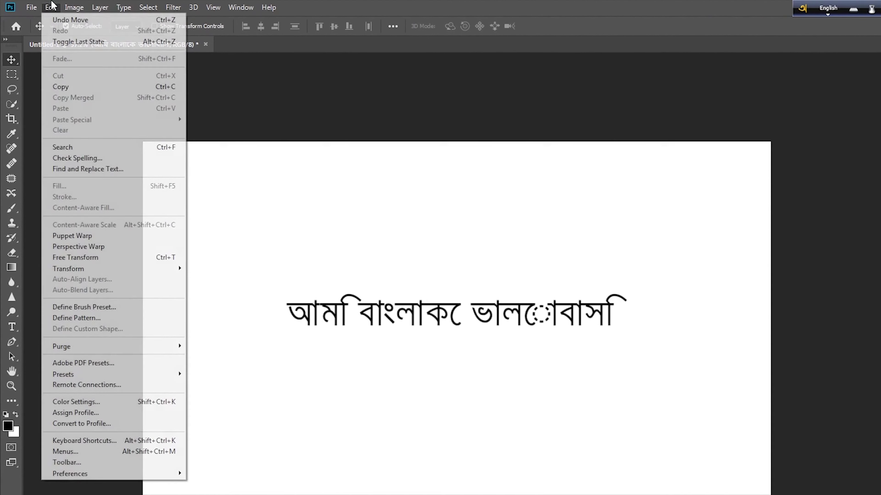
pyautogui.moveTo(113, 475)
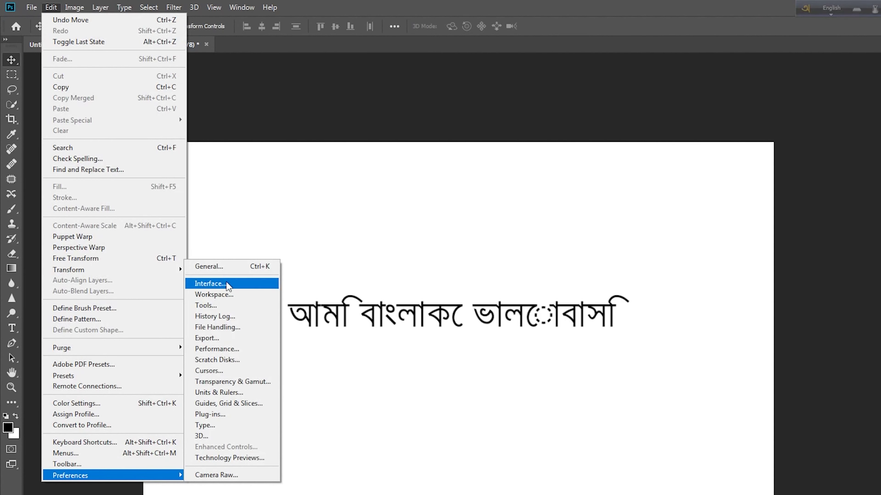
pyautogui.click(260, 268)
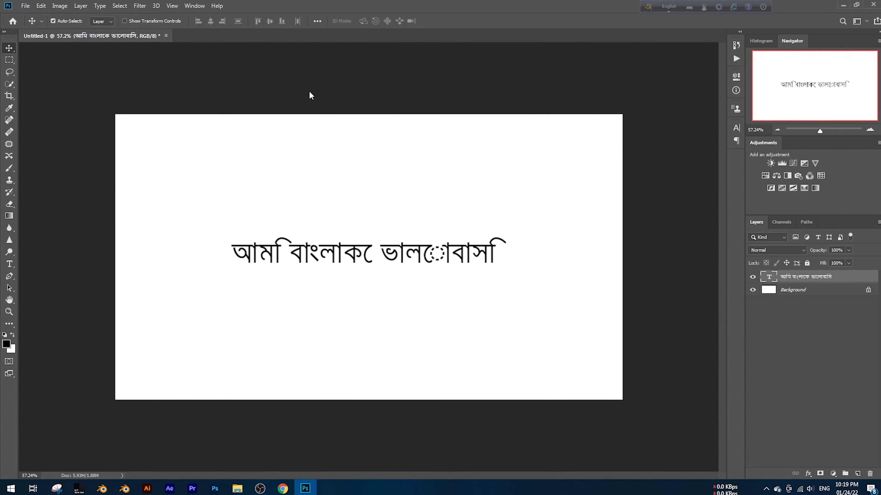
pyautogui.press('ctrl')
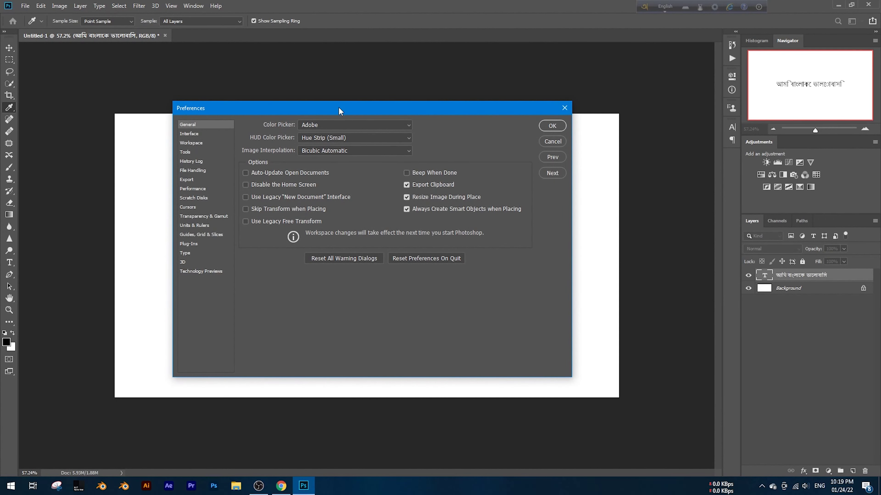
pyautogui.moveTo(339, 111); pyautogui.dragTo(408, 108)
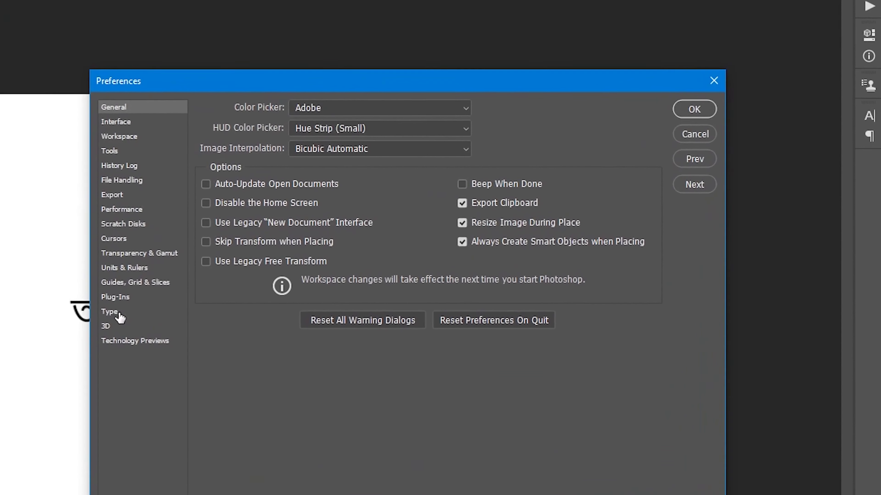
pyautogui.click(259, 251)
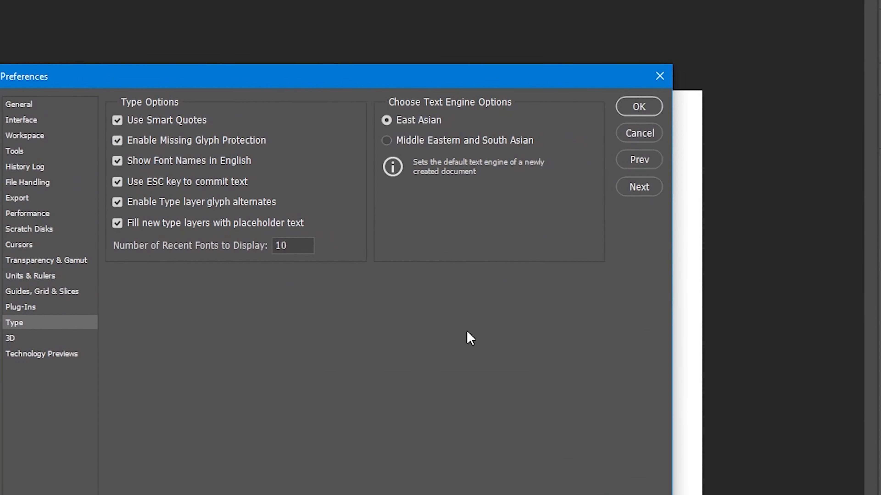
pyautogui.moveTo(415, 83); pyautogui.dragTo(369, 100)
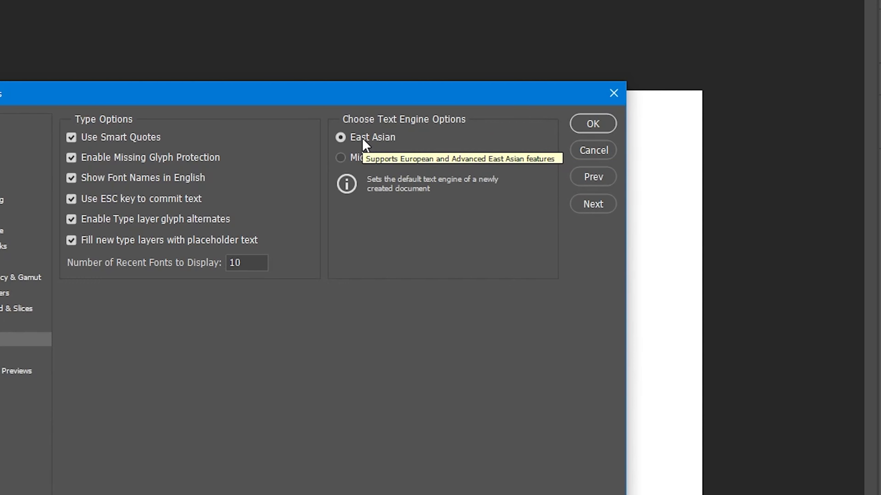
pyautogui.click(369, 162)
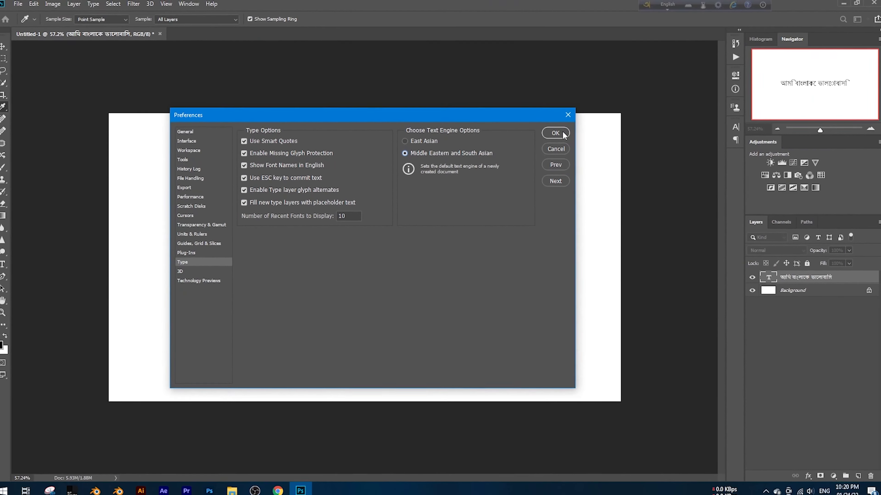
pyautogui.click(592, 124)
pyautogui.moveTo(825, 280); pyautogui.dragTo(865, 471)
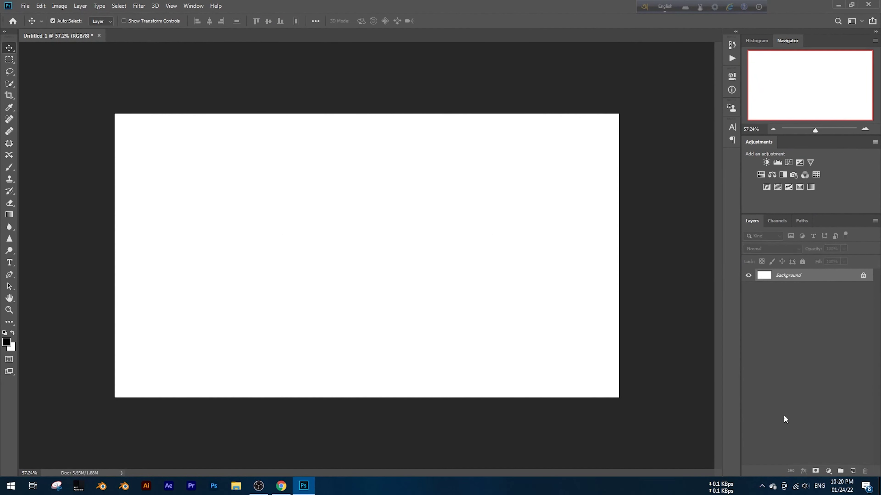
# Step: Create a text layer and type আমি বাংলায় কথা বলি phonetically with Avro in Bangla mode
pyautogui.click(9, 262)
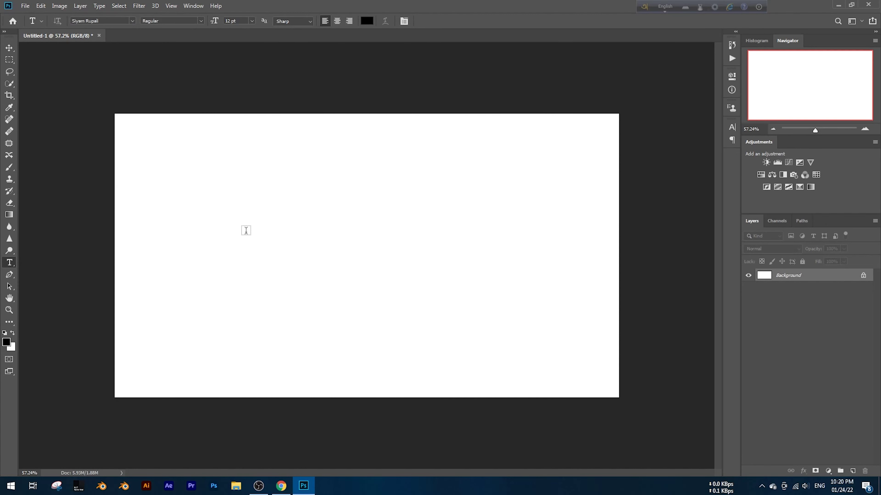
pyautogui.click(246, 231)
pyautogui.write('ami')
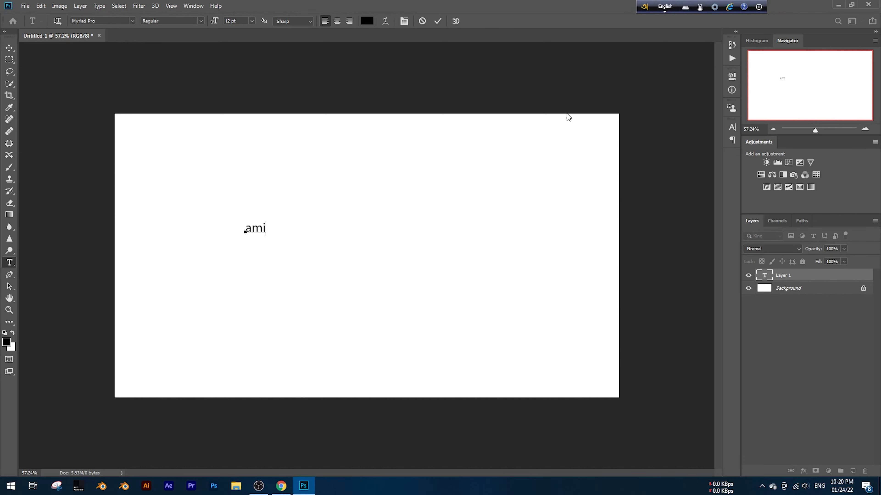
pyautogui.click(665, 6)
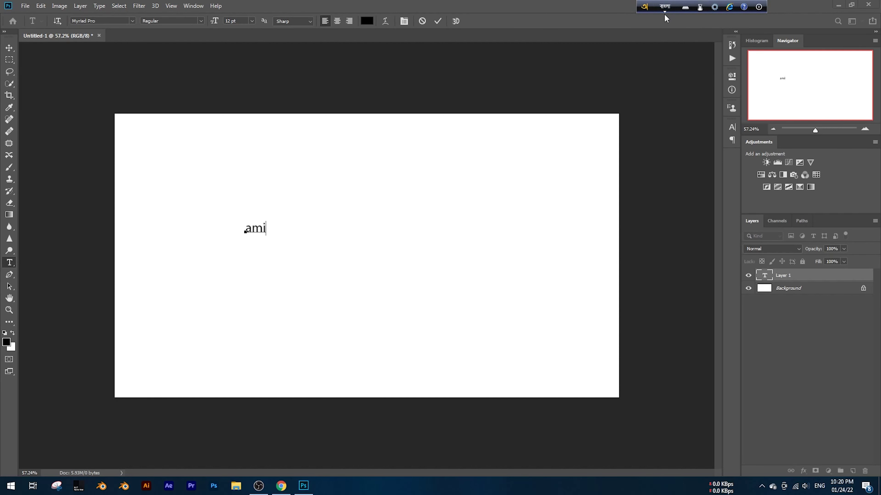
pyautogui.doubleClick(262, 229)
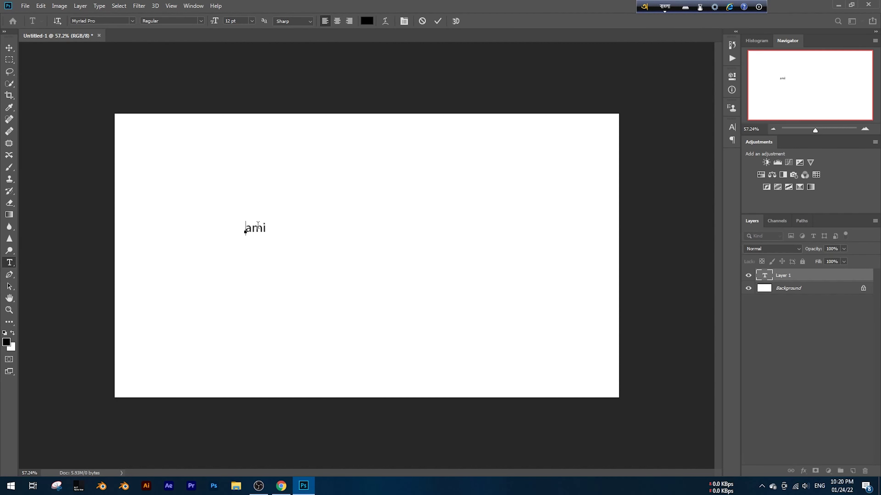
pyautogui.write('ami b')
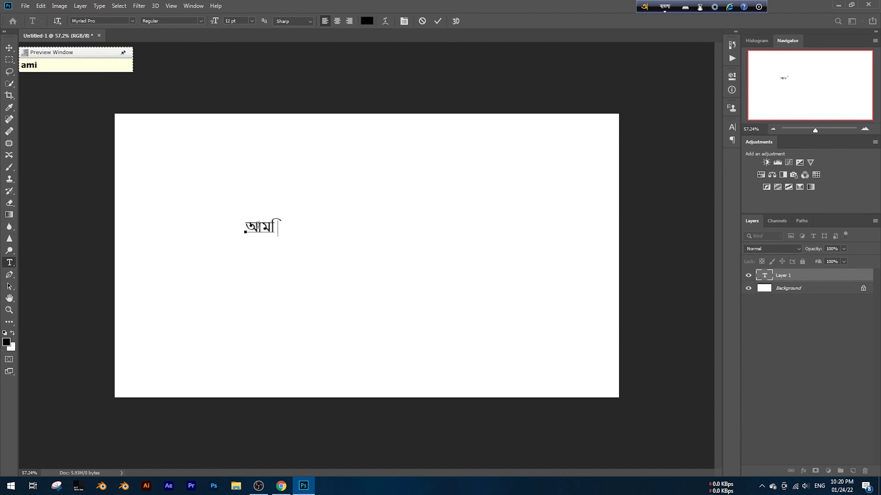
pyautogui.write('anglay')
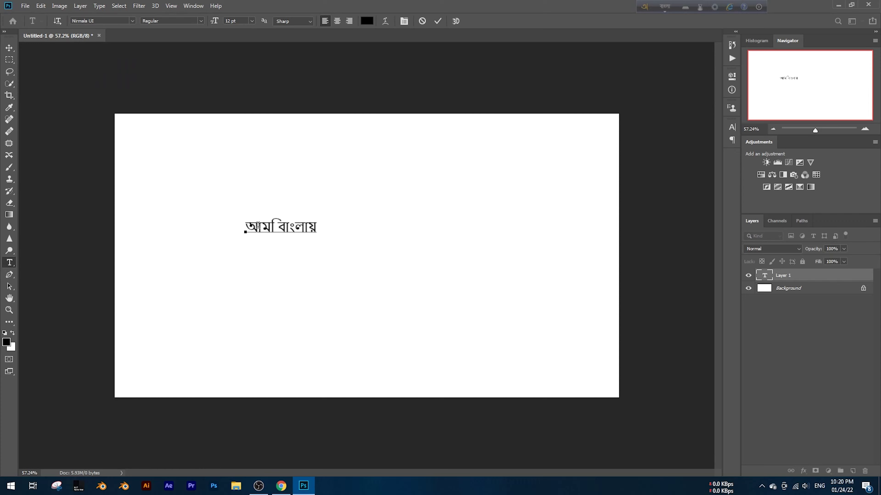
pyautogui.write('kotha ')
pyautogui.write('boli')
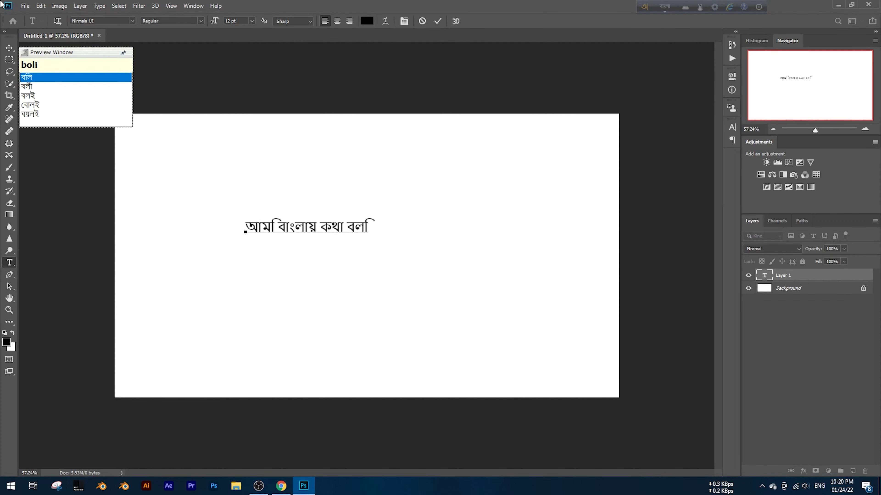
# Step: Enlarge the sentence, move it to the canvas centre, and apply the transform
pyautogui.moveTo(349, 228)
pyautogui.mouseDown()
pyautogui.moveTo(407, 235)
pyautogui.moveTo(366, 273)
pyautogui.mouseUp()
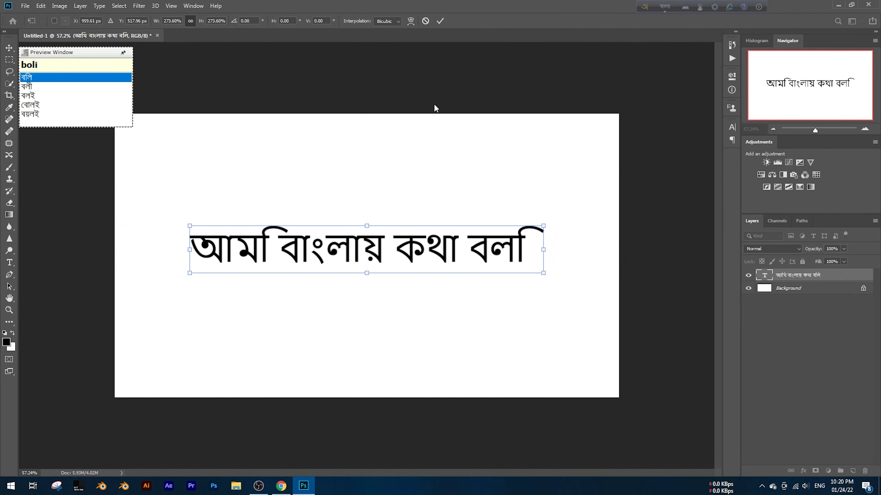
pyautogui.click(439, 20)
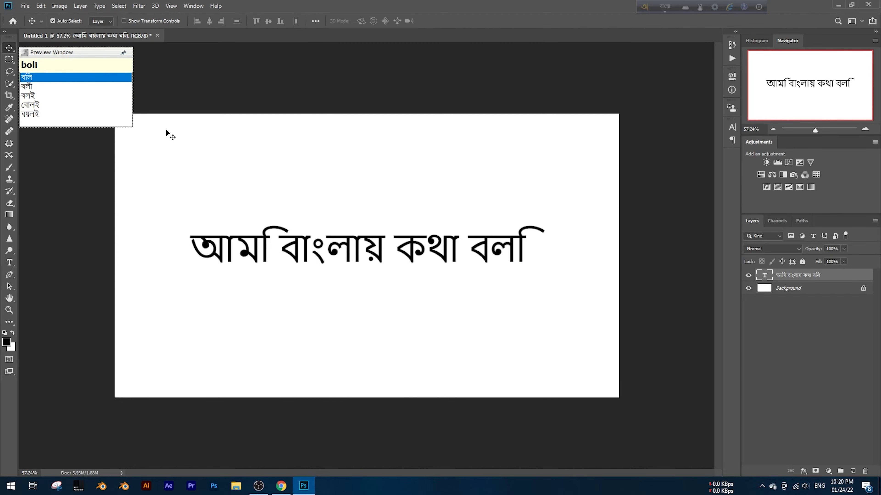
pyautogui.click(46, 6)
pyautogui.moveTo(76, 381)
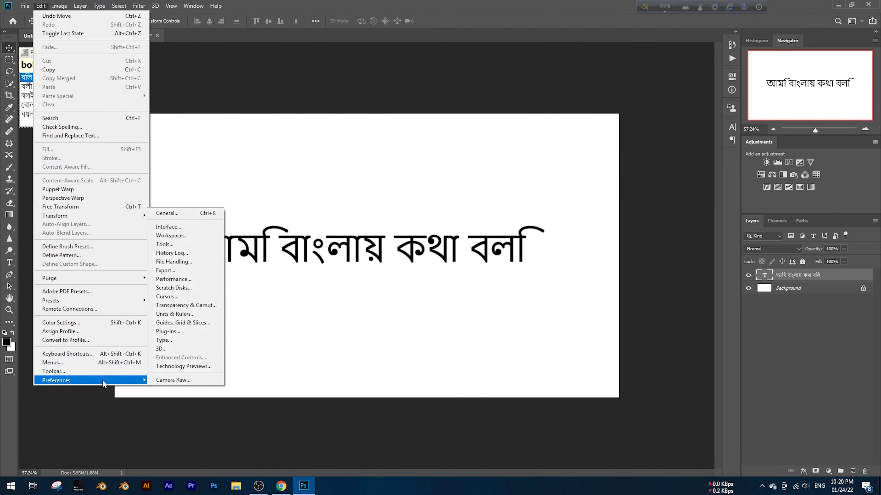
pyautogui.click(166, 215)
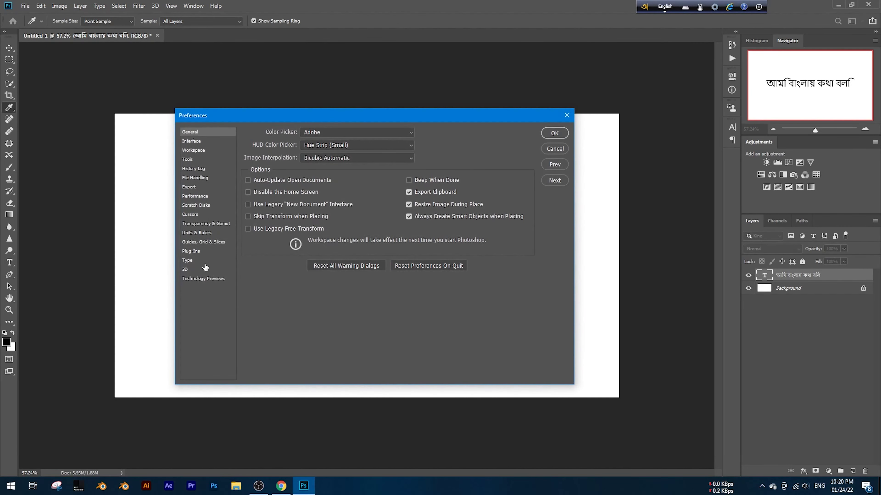
pyautogui.click(201, 265)
pyautogui.moveTo(304, 110); pyautogui.dragTo(242, 105)
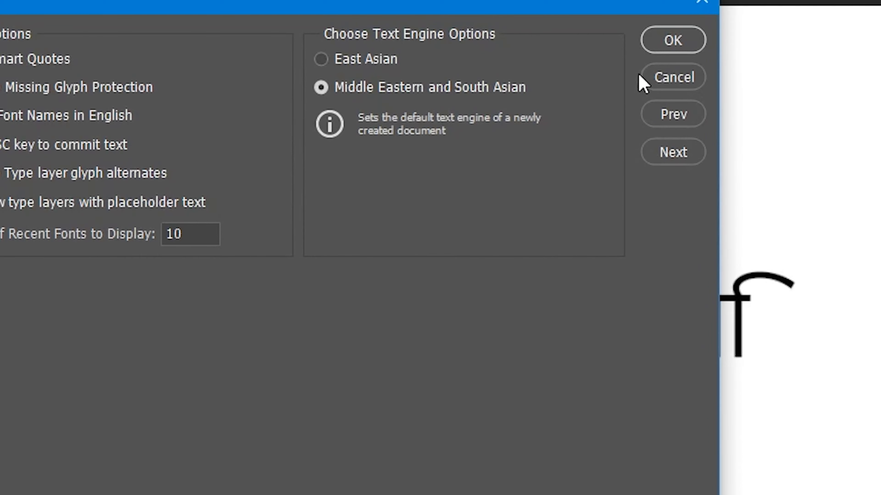
pyautogui.click(674, 82)
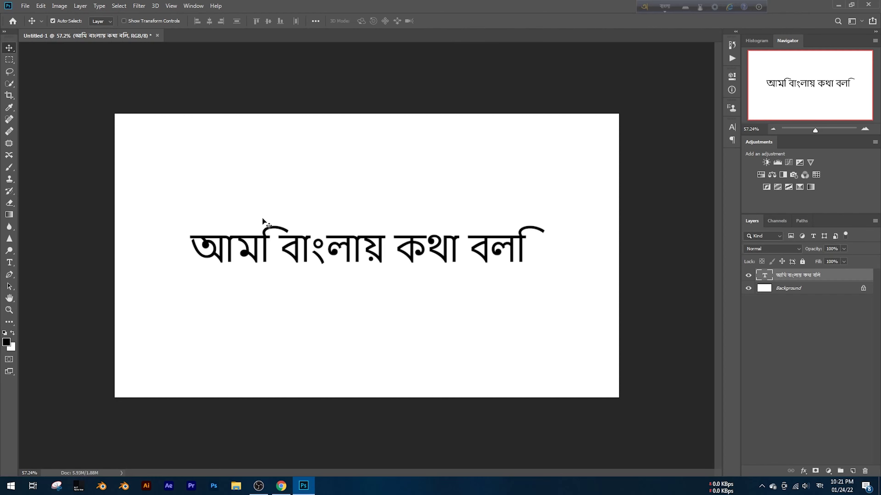
# Step: Create a new blank document
pyautogui.click(47, 6)
pyautogui.click(25, 5)
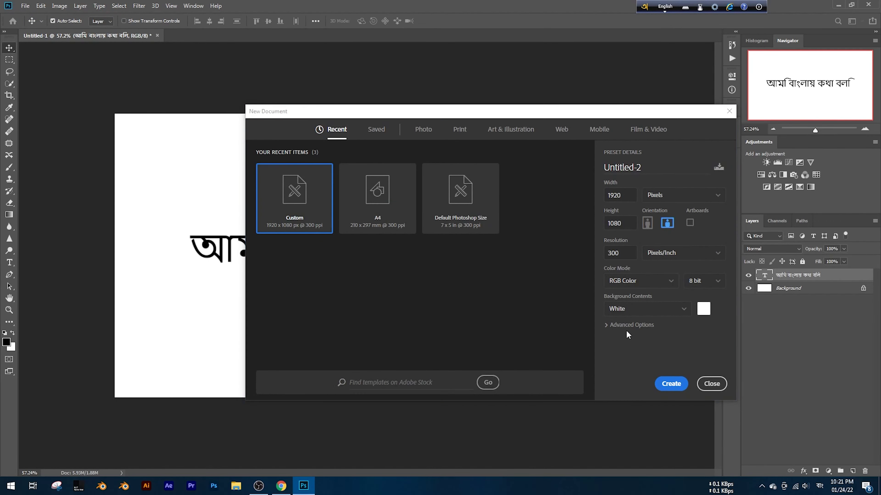
pyautogui.click(669, 383)
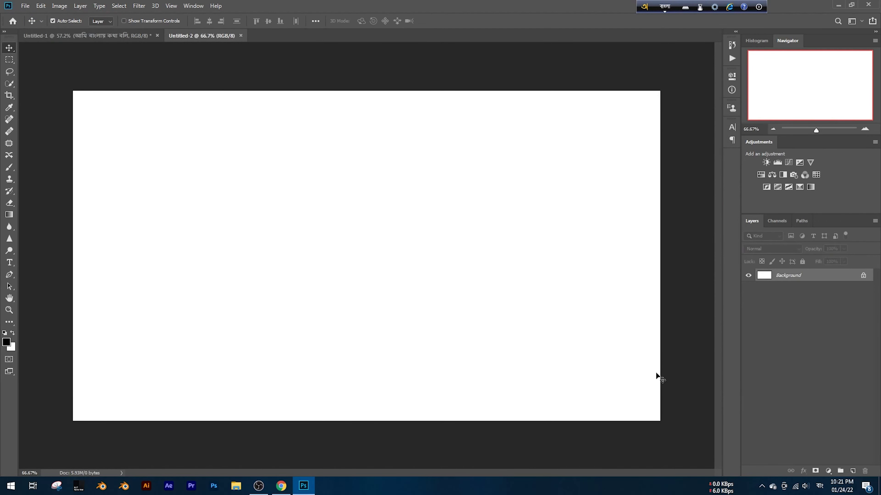
# Step: Start a text layer near the centre in Siyam Rupali and clear the placeholder text
pyautogui.click(10, 263)
pyautogui.click(264, 240)
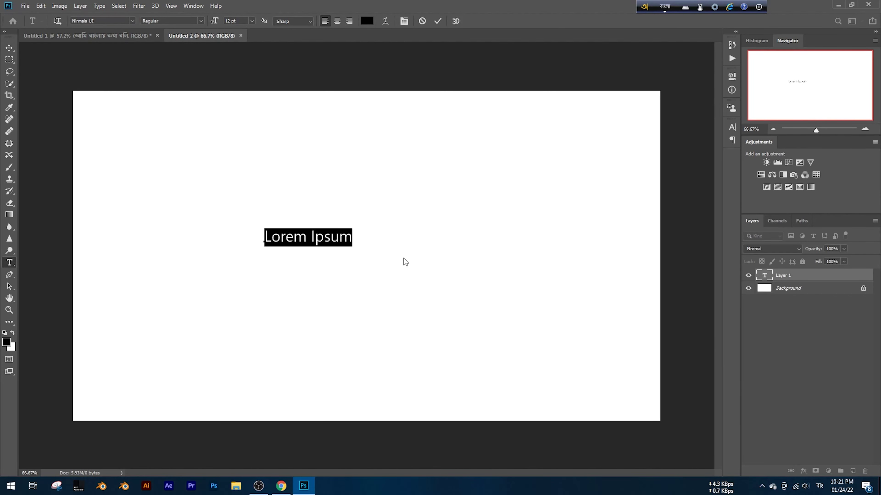
pyautogui.click(131, 21)
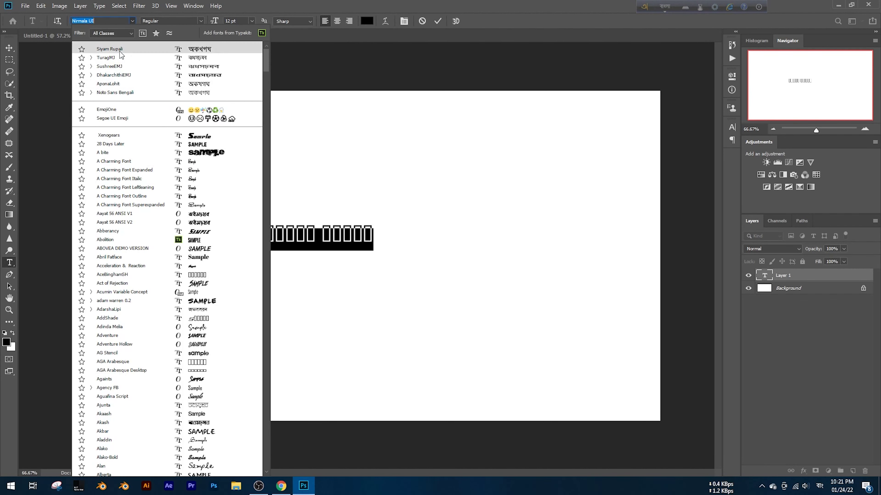
pyautogui.click(113, 49)
pyautogui.click(335, 247)
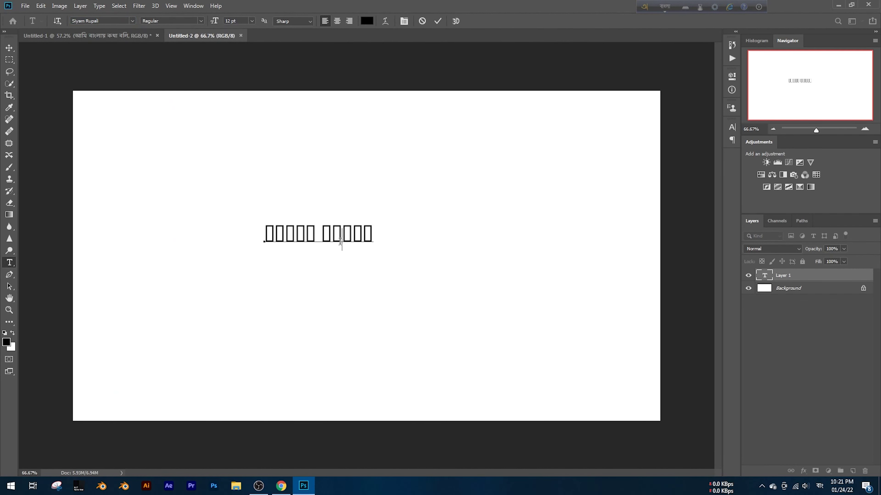
pyautogui.hotkey('ctrl', 'a')
pyautogui.press('BackSpace')
# Step: Type আমি বাংলায় কথা বলি with Avro, fixing the last vowel, and commit it
pyautogui.write('ami')
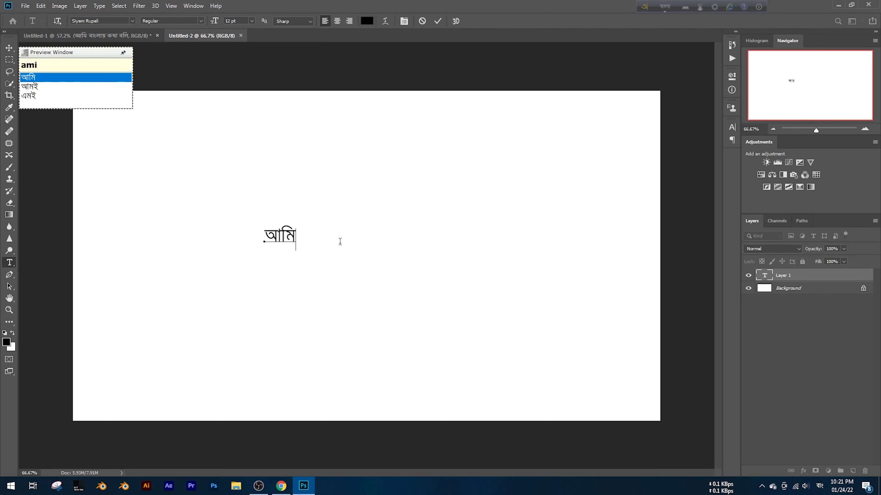
pyautogui.press('space')
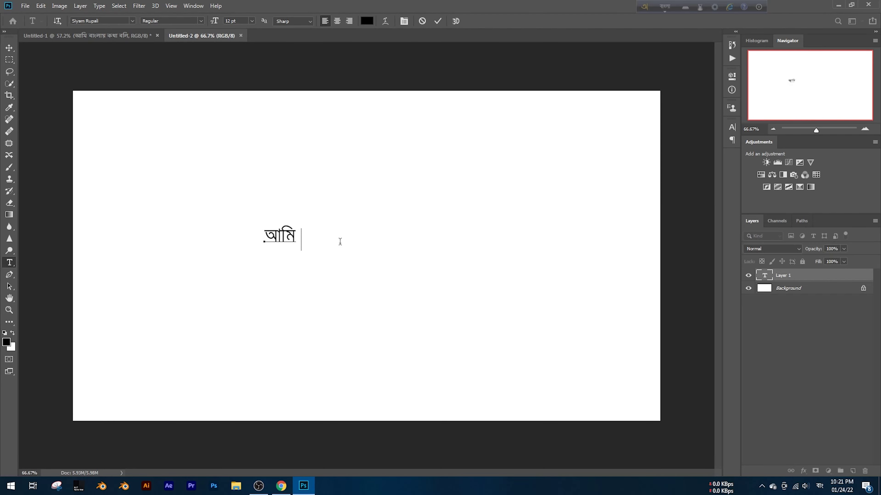
pyautogui.write('bangla')
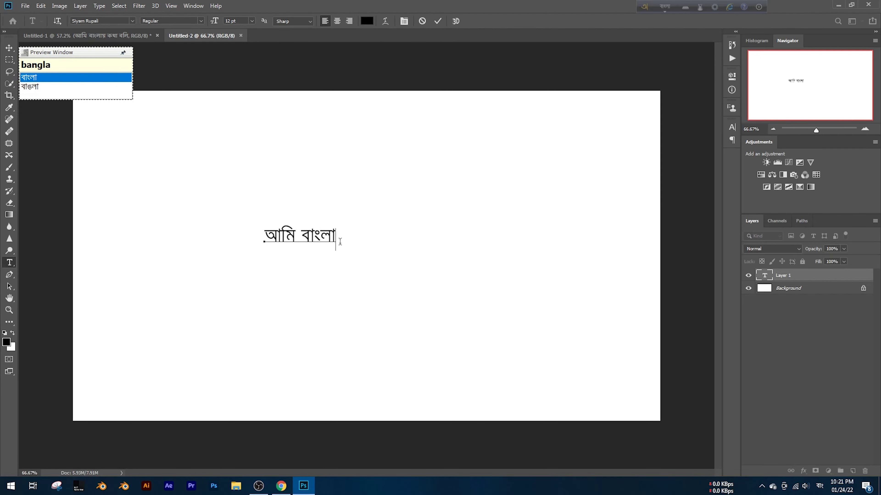
pyautogui.write('y')
pyautogui.press('space')
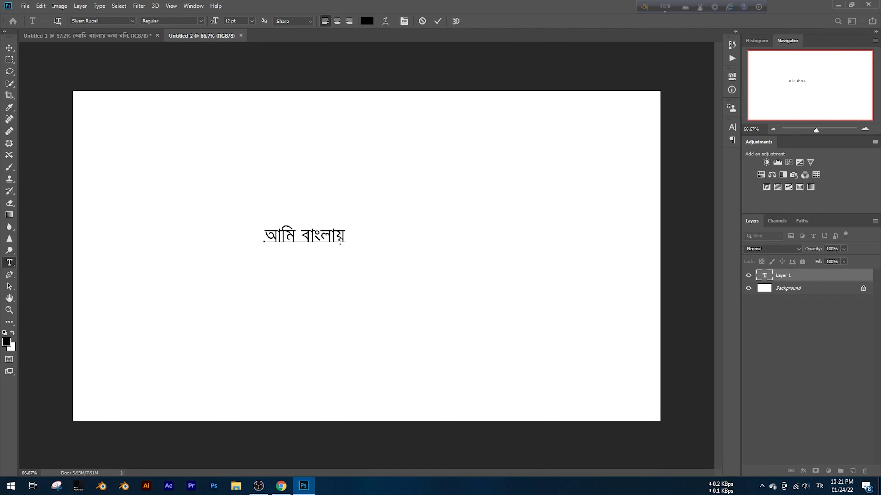
pyautogui.write('kotha')
pyautogui.press('space')
pyautogui.write('bolI')
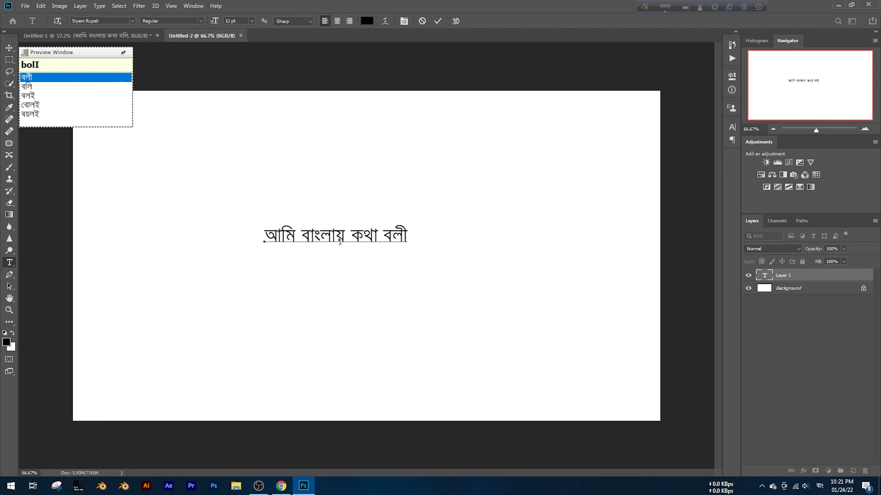
pyautogui.press('BackSpace')
pyautogui.write('i')
pyautogui.click(437, 20)
# Step: Enlarge the text to about 221%, shift it right and down, then view Untitled-1
pyautogui.click(9, 48)
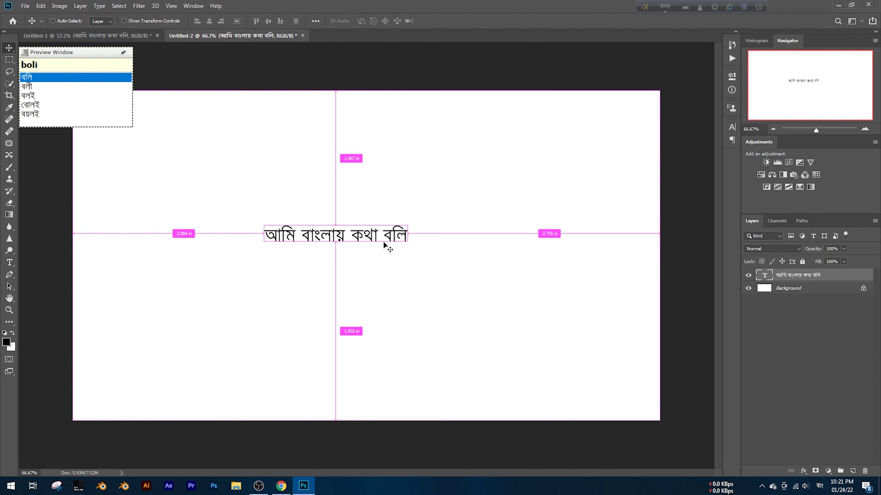
pyautogui.hotkey('ctrl', 't')
pyautogui.moveTo(421, 226); pyautogui.dragTo(492, 208)
pyautogui.moveTo(375, 229)
pyautogui.mouseDown()
pyautogui.moveTo(427, 247)
pyautogui.moveTo(405, 247)
pyautogui.mouseUp()
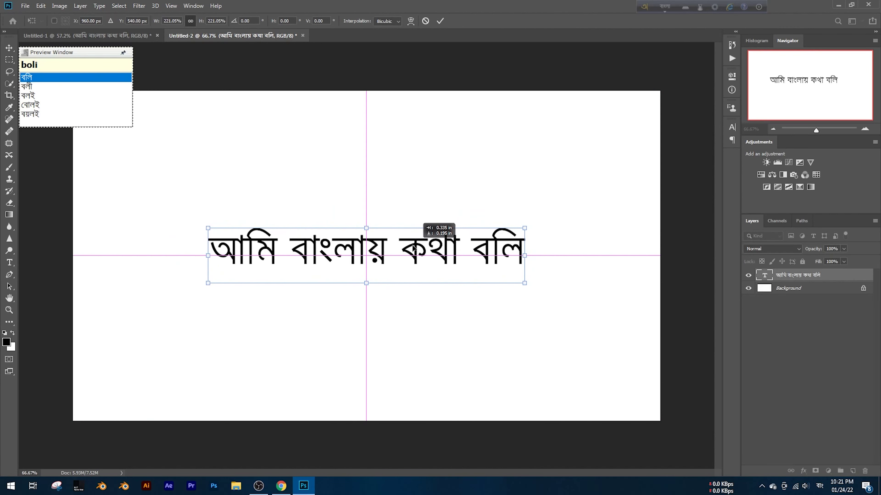
pyautogui.click(439, 21)
pyautogui.click(97, 35)
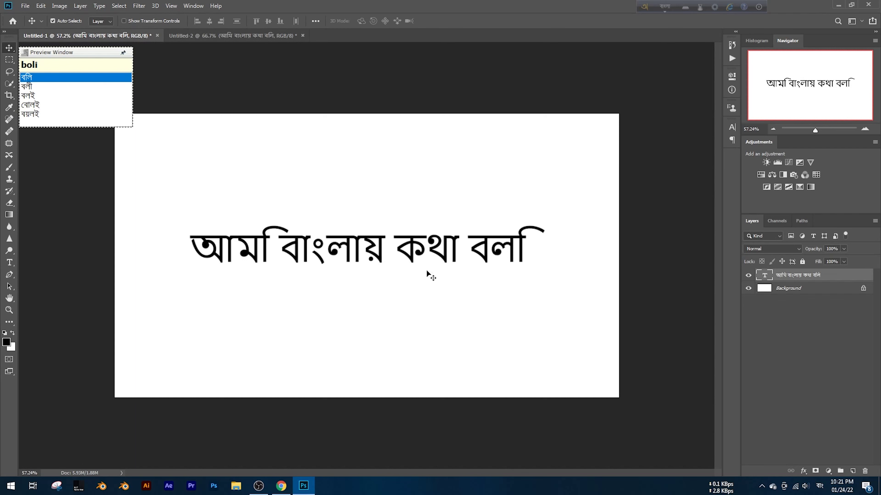
# Step: Check that Type preferences use the Middle Eastern and South Asian engine, then close them
pyautogui.click(232, 35)
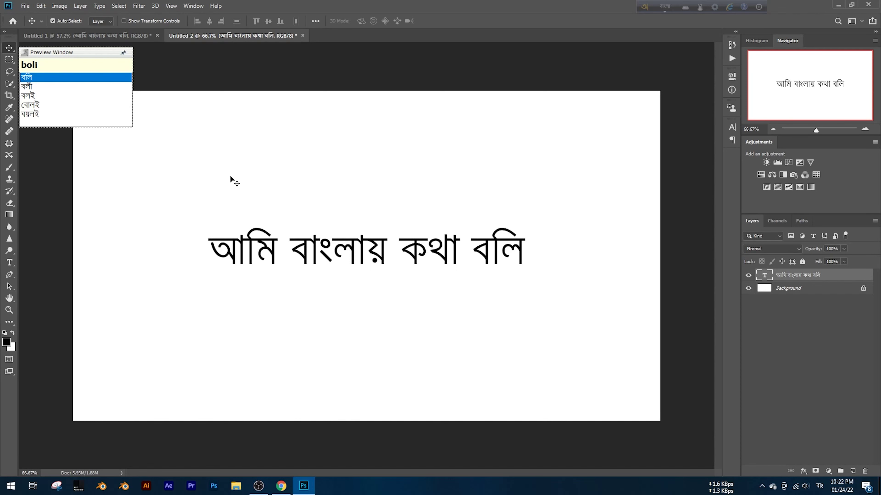
pyautogui.click(42, 5)
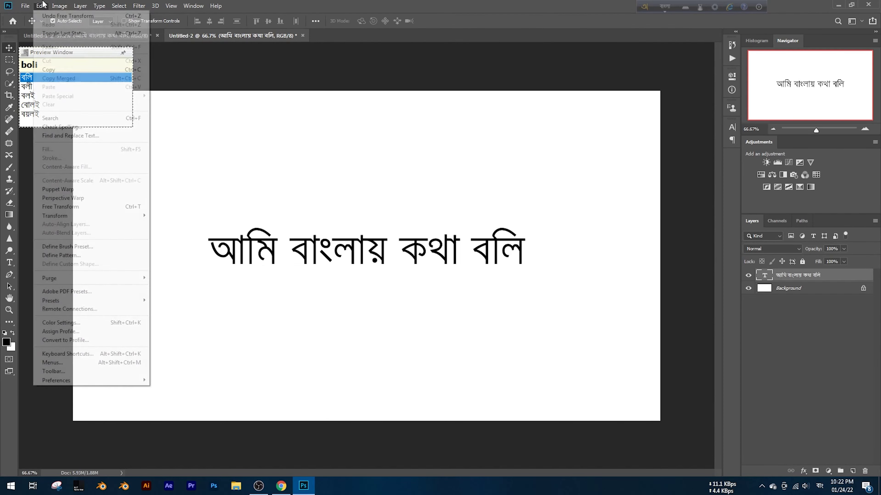
pyautogui.click(175, 214)
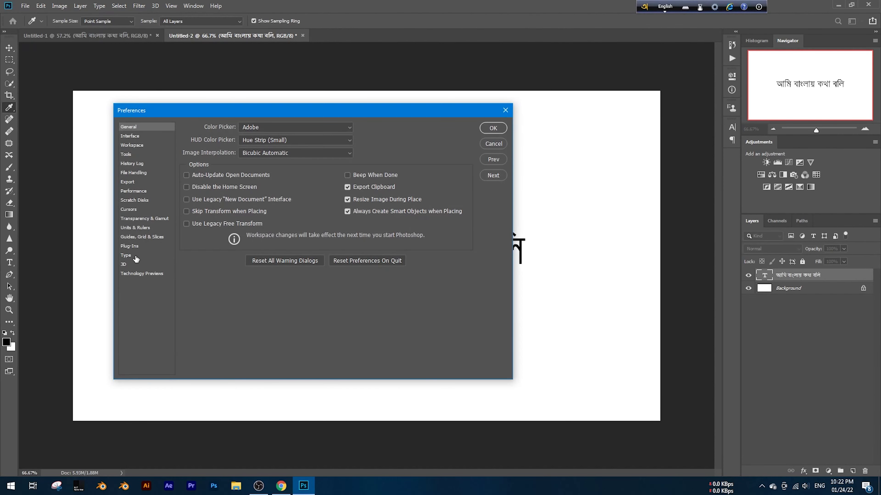
pyautogui.click(126, 255)
pyautogui.moveTo(332, 110); pyautogui.dragTo(332, 124)
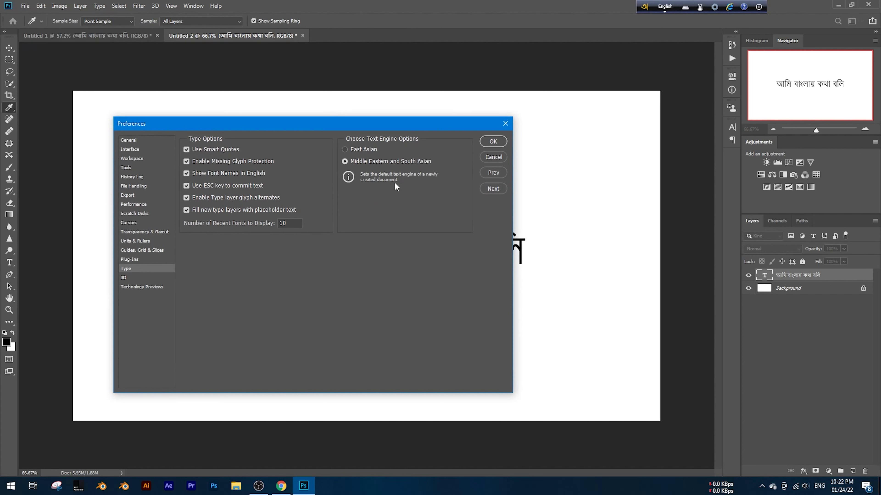
pyautogui.press('v')
# Step: Switch between Untitled-1 and Untitled-2, then close the Untitled-1 tab
pyautogui.click(493, 141)
pyautogui.click(87, 35)
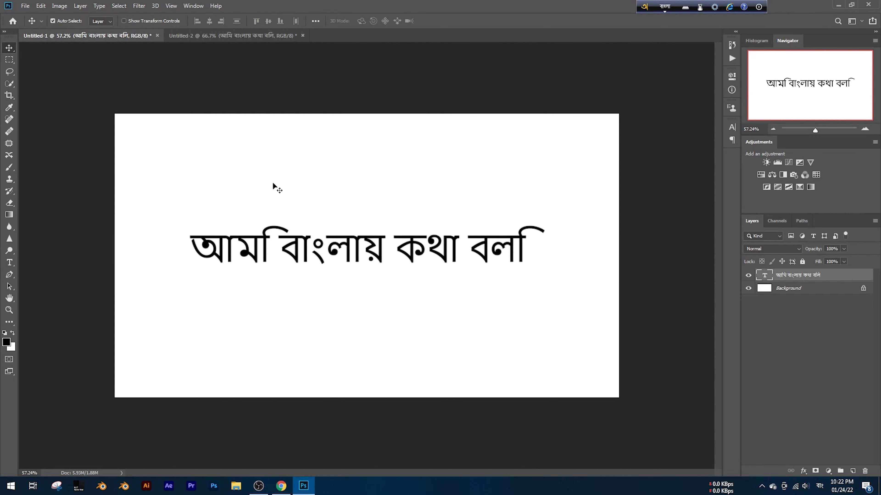
pyautogui.click(224, 38)
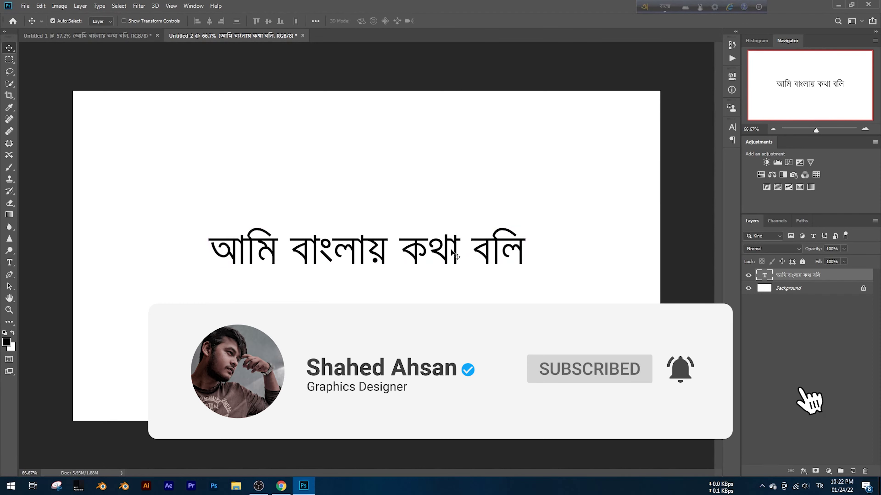
pyautogui.click(157, 35)
# Step: Discard Untitled-1 without saving and check the Bengali text's font, keeping Siyam Rupali
pyautogui.click(434, 179)
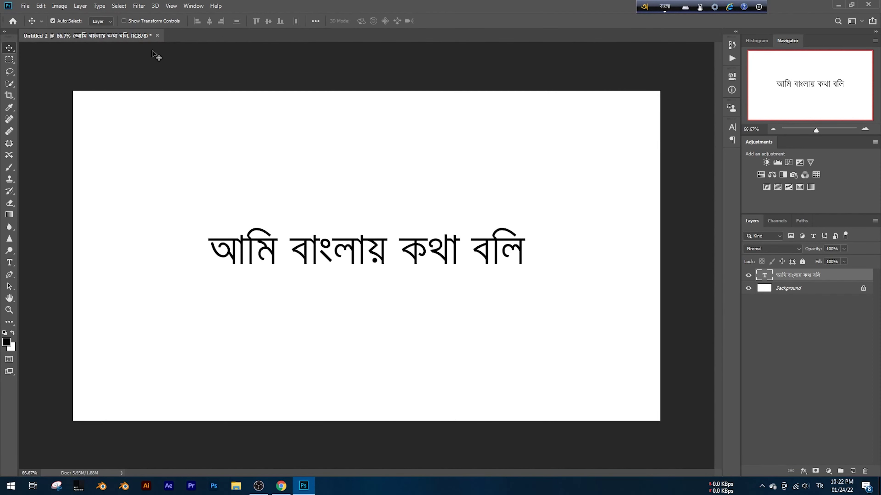
pyautogui.doubleClick(340, 258)
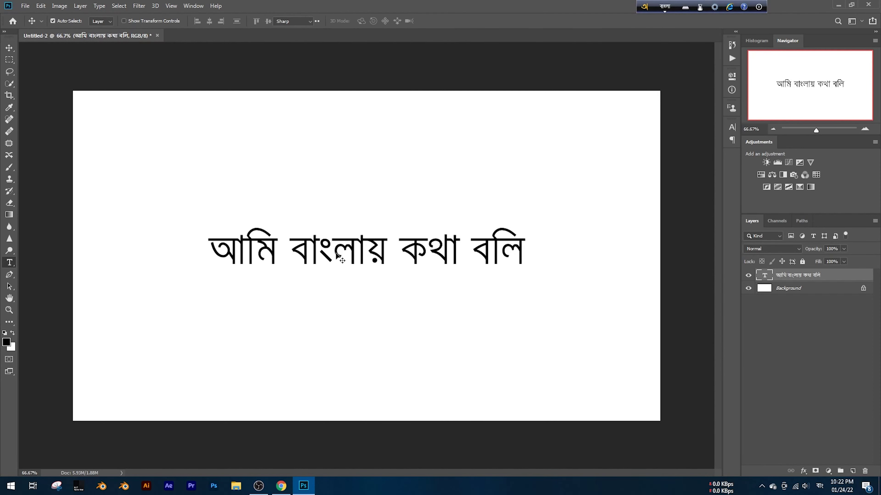
pyautogui.click(732, 127)
pyautogui.click(676, 140)
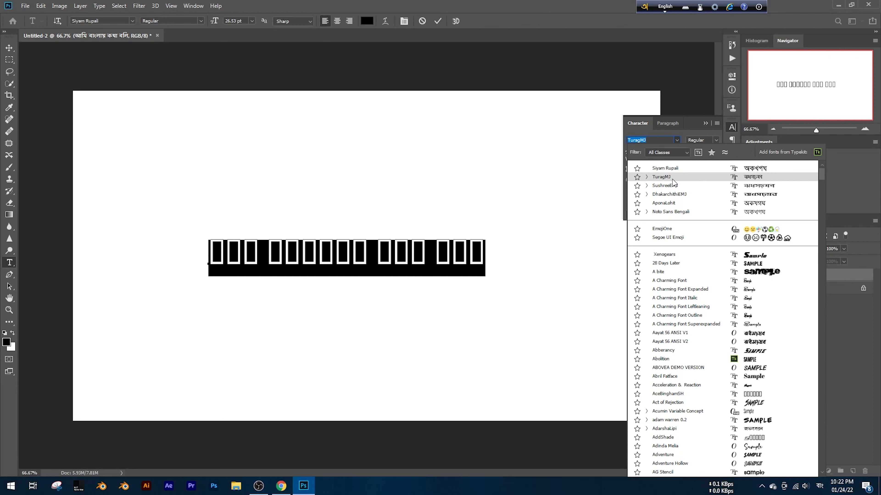
pyautogui.press('Escape')
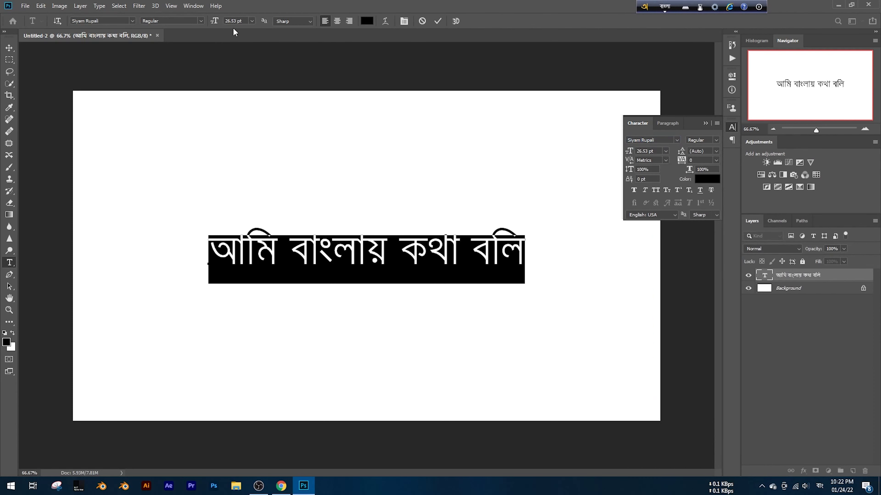
pyautogui.click(9, 48)
# Step: Reselect the Bengali text and apply the ChandrabatiEMJ font from the font list
pyautogui.doubleClick(378, 255)
pyautogui.click(10, 47)
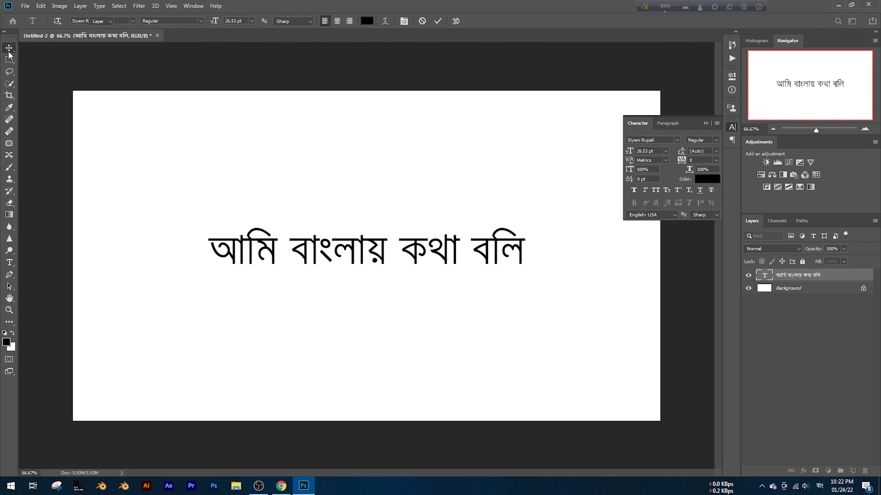
pyautogui.click(677, 140)
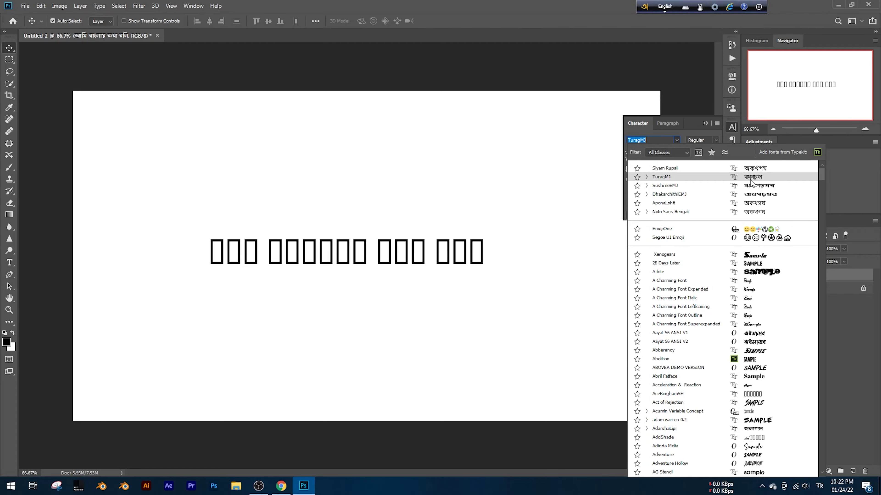
pyautogui.moveTo(820, 177); pyautogui.dragTo(821, 399)
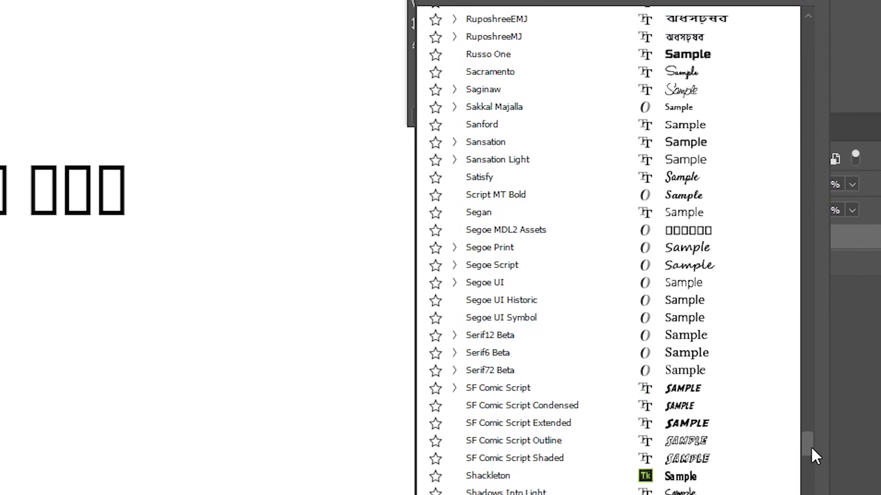
pyautogui.moveTo(813, 455); pyautogui.dragTo(816, 171)
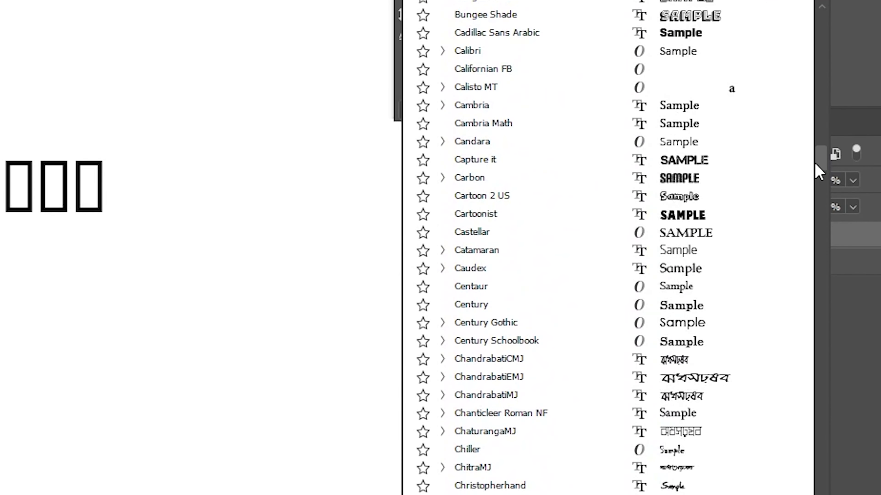
pyautogui.click(702, 378)
# Step: Retype 'ami' over the selected text and finish editing
pyautogui.hotkey('ctrl', 'a')
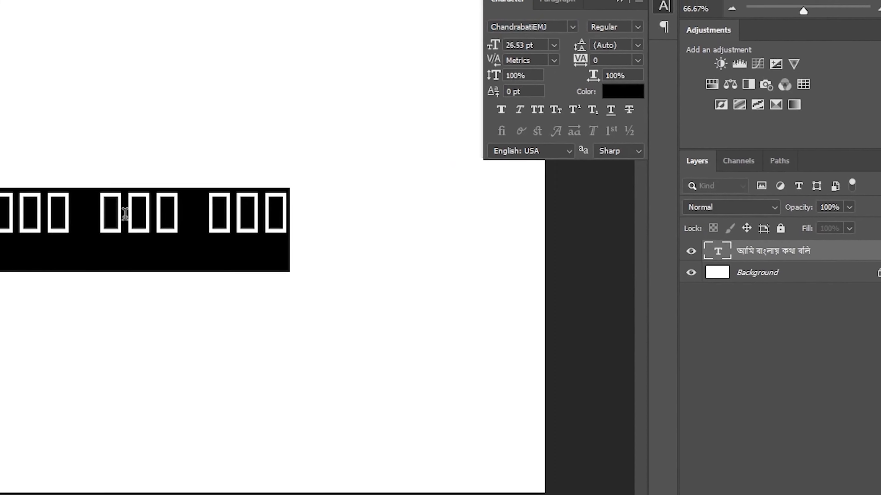
pyautogui.write('ami')
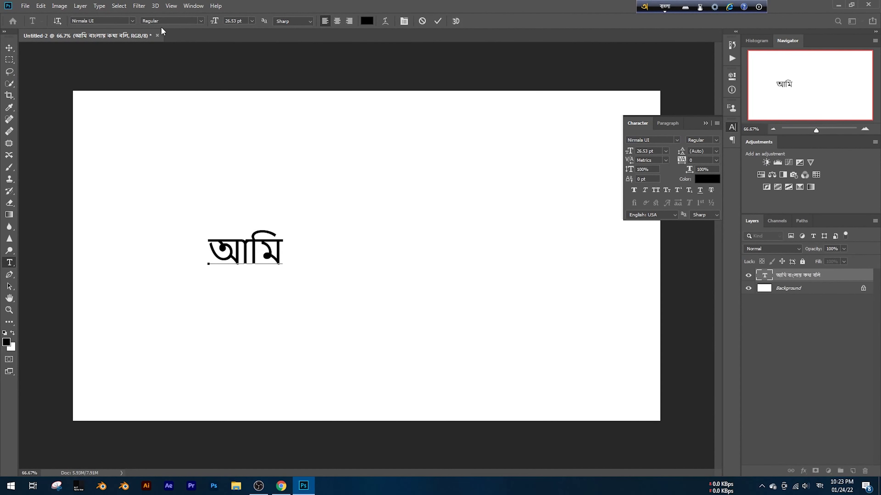
pyautogui.click(107, 21)
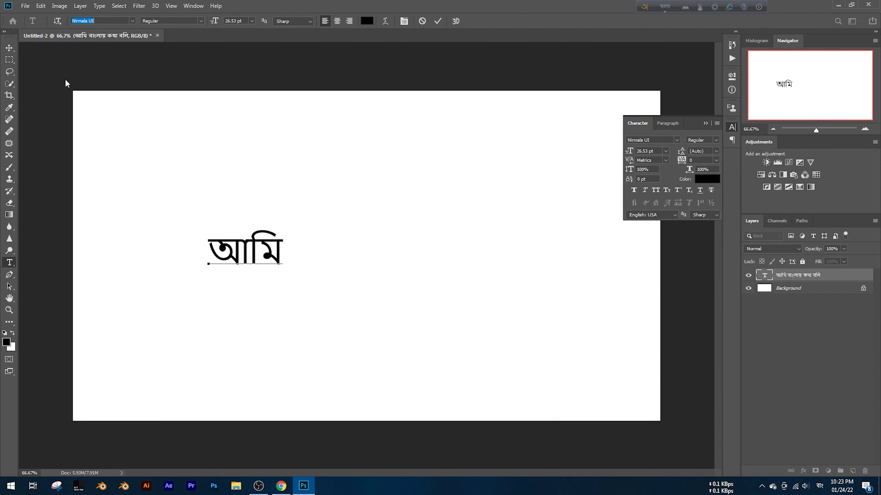
pyautogui.click(437, 22)
pyautogui.press('v')
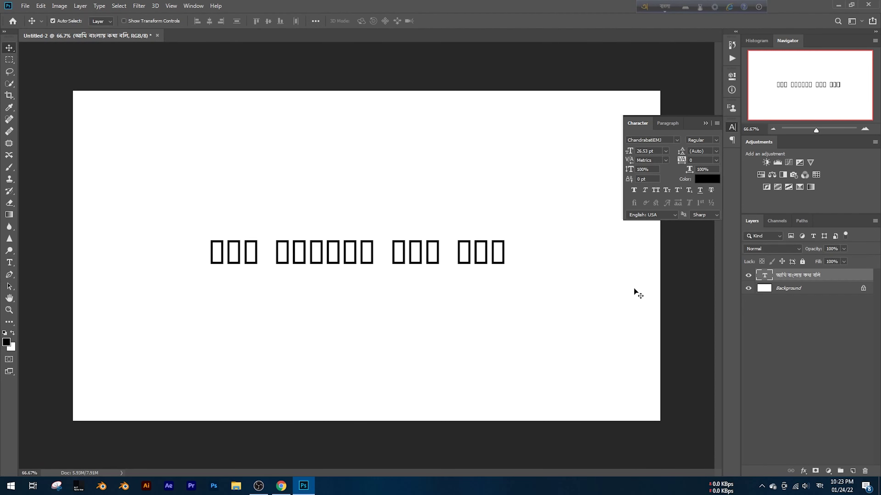
# Step: Apply TuragMJ, try retyping 'ami', then cancel the edit with Escape
pyautogui.click(677, 139)
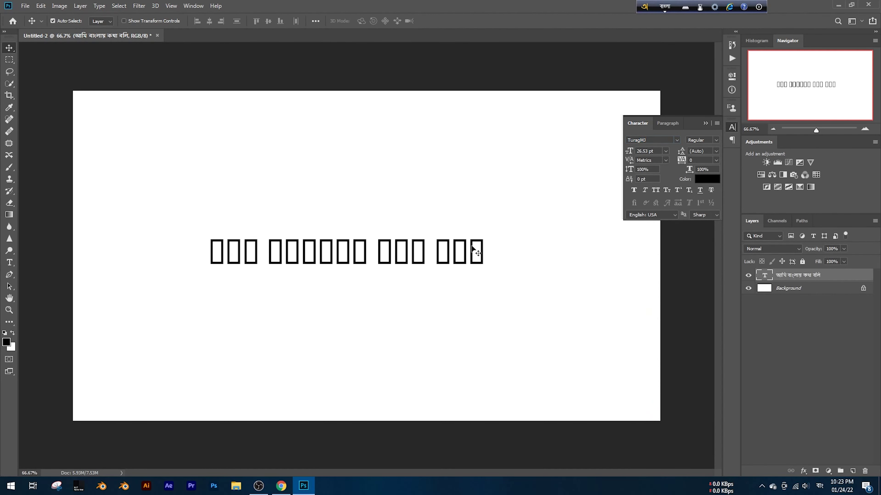
pyautogui.doubleClick(429, 247)
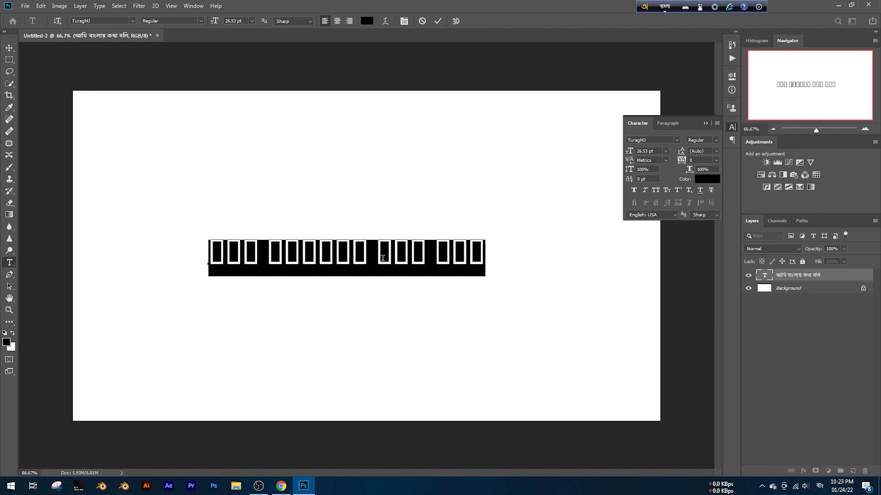
pyautogui.write('ami')
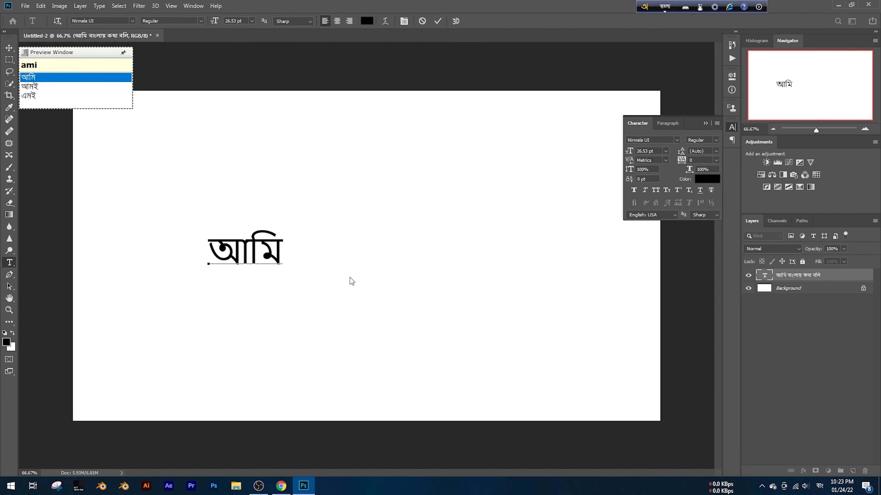
pyautogui.press('Escape')
pyautogui.press('v')
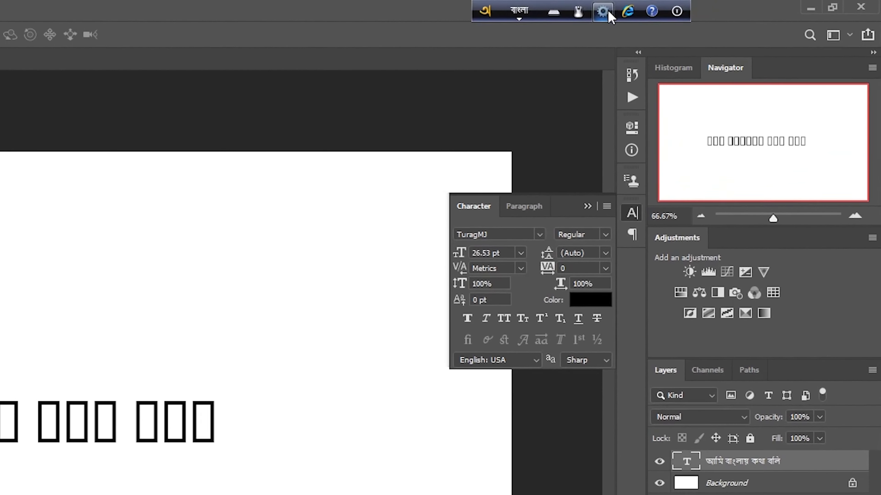
# Step: Set Avro's output to ANSI from its settings menu and accept the 'Use ANSI anyway' warning
pyautogui.click(715, 7)
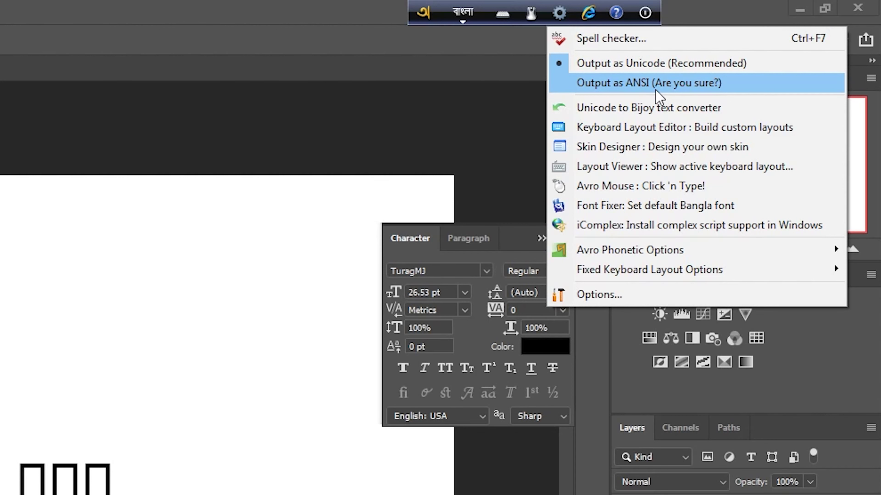
pyautogui.click(611, 89)
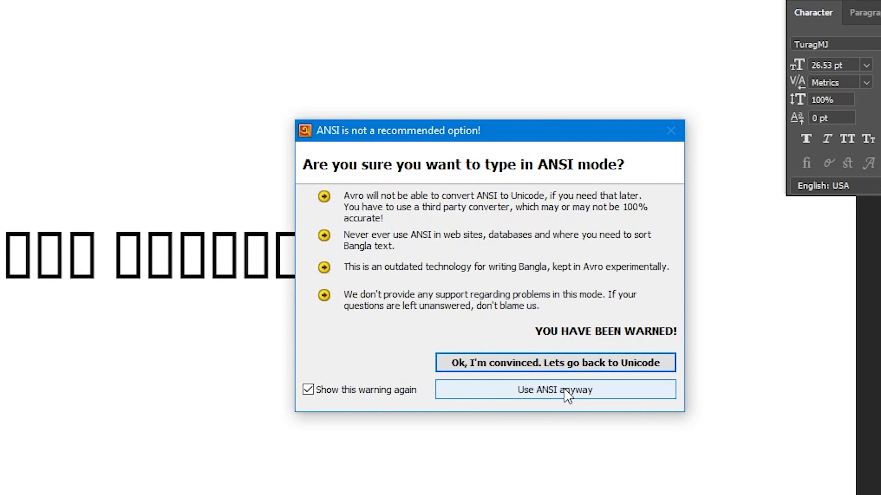
pyautogui.click(544, 392)
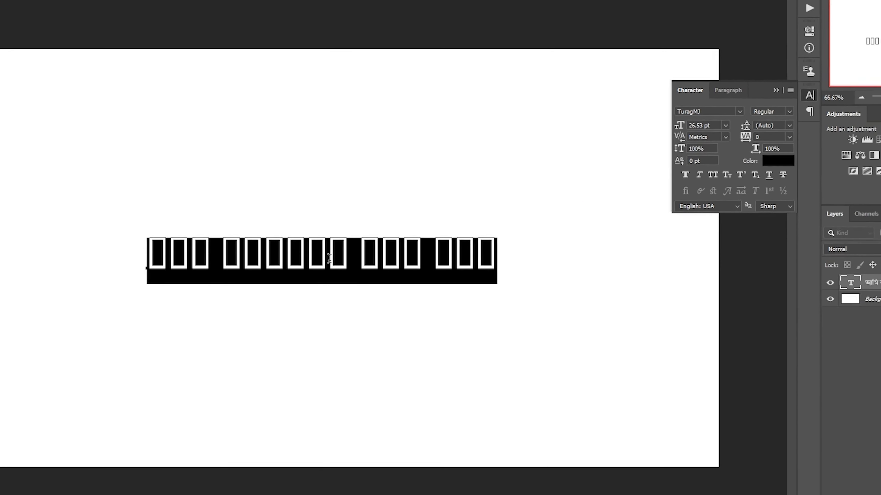
# Step: Retype আমি বাংলায় কথা বলি in ANSI mode, keeping TuragMJ, and commit the text
pyautogui.write('আমি')
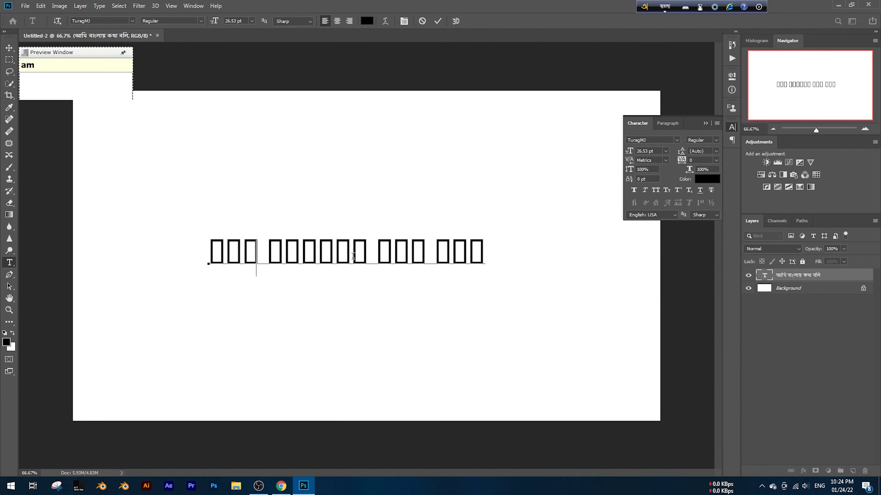
pyautogui.click(132, 21)
pyautogui.click(187, 53)
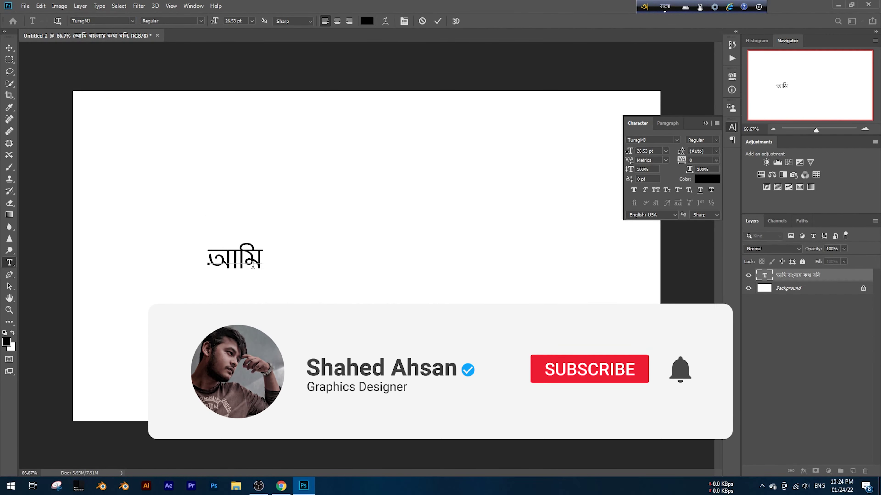
pyautogui.write('bang')
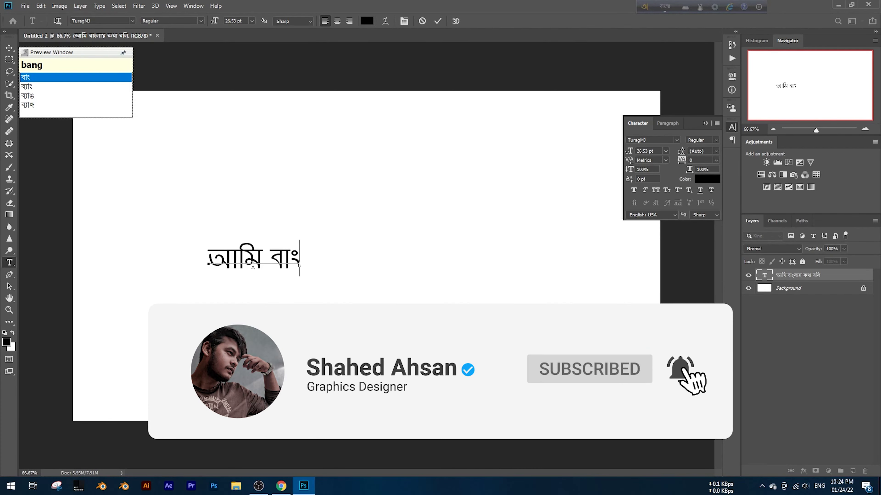
pyautogui.write('lay kath')
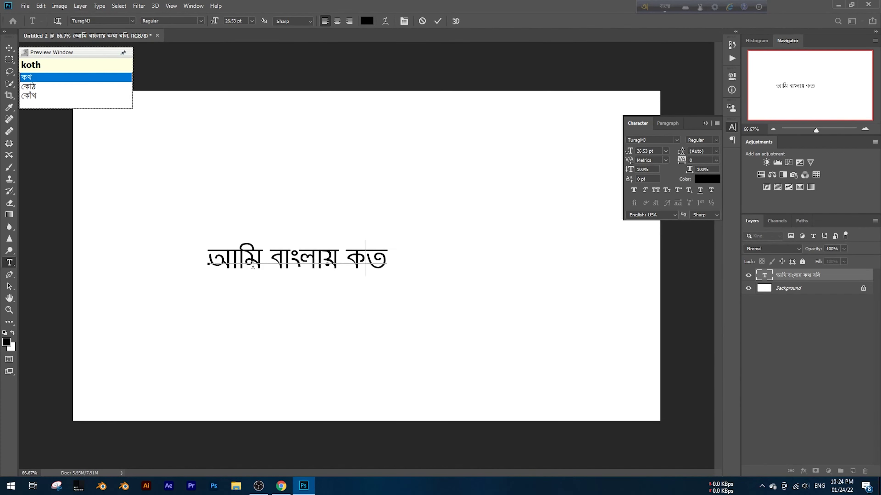
pyautogui.write('a boli')
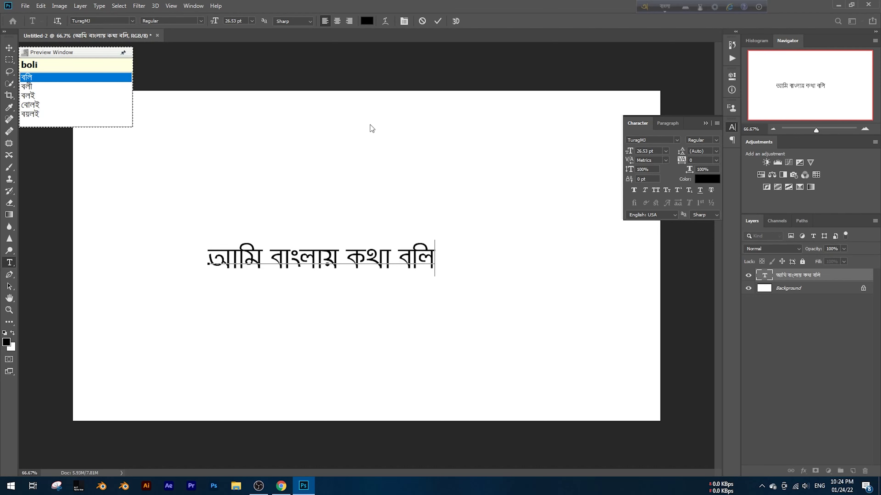
pyautogui.hotkey('ctrl', 'Return')
pyautogui.press('v')
pyautogui.click(676, 139)
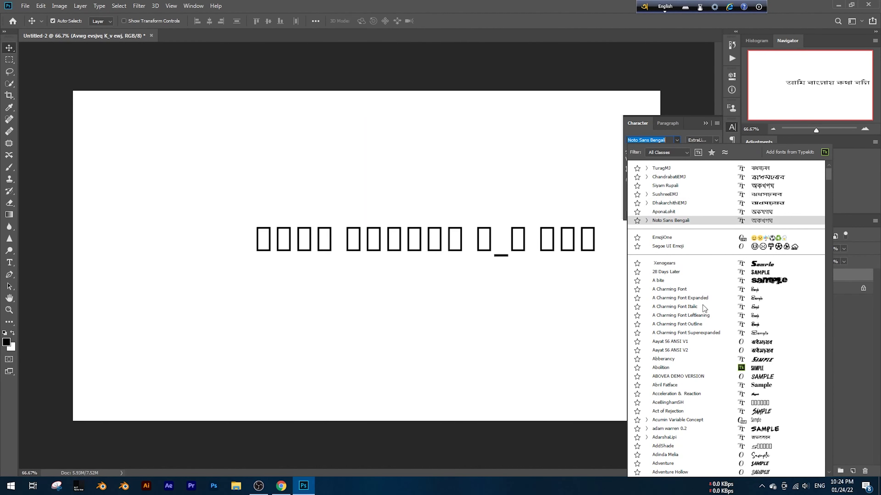
# Step: Apply the Abolition font, nudge the text, and switch Avro to Bangla with F12
pyautogui.click(708, 366)
pyautogui.moveTo(403, 245); pyautogui.dragTo(416, 216)
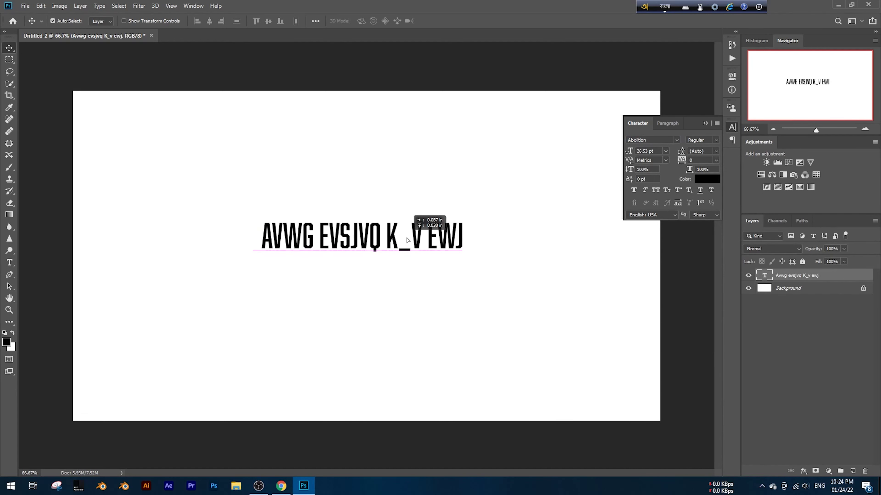
pyautogui.doubleClick(277, 213)
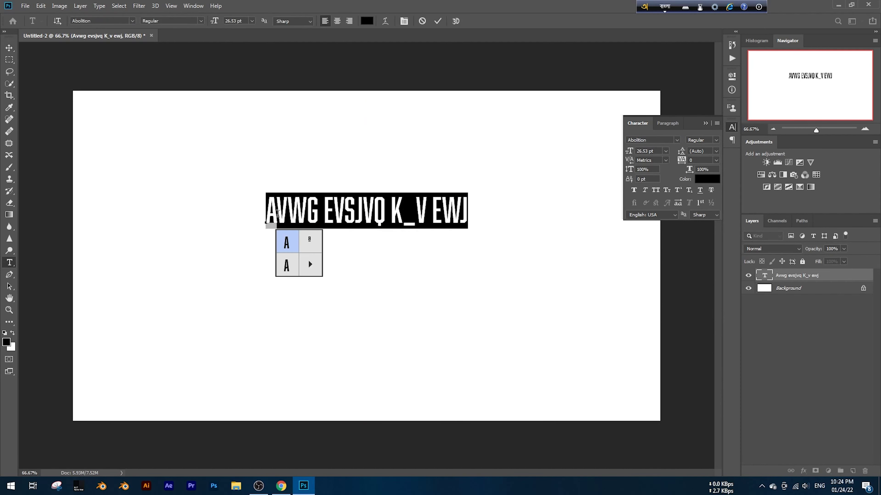
pyautogui.press('F12')
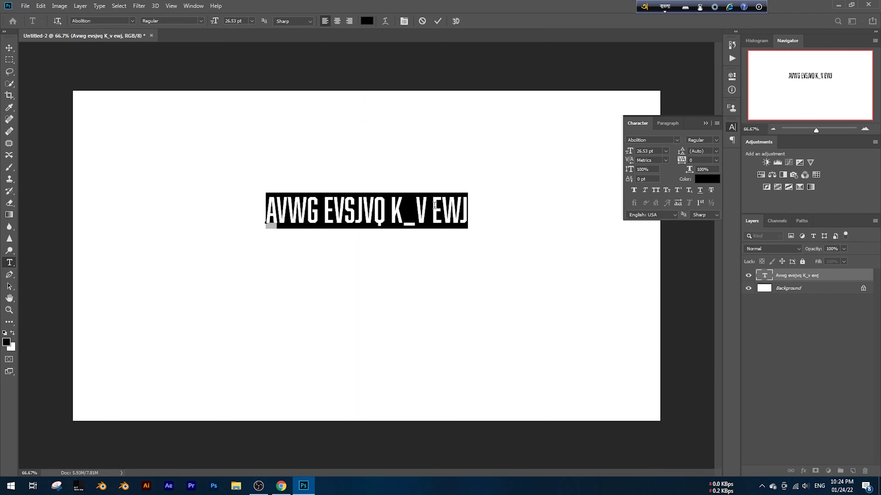
pyautogui.click(438, 211)
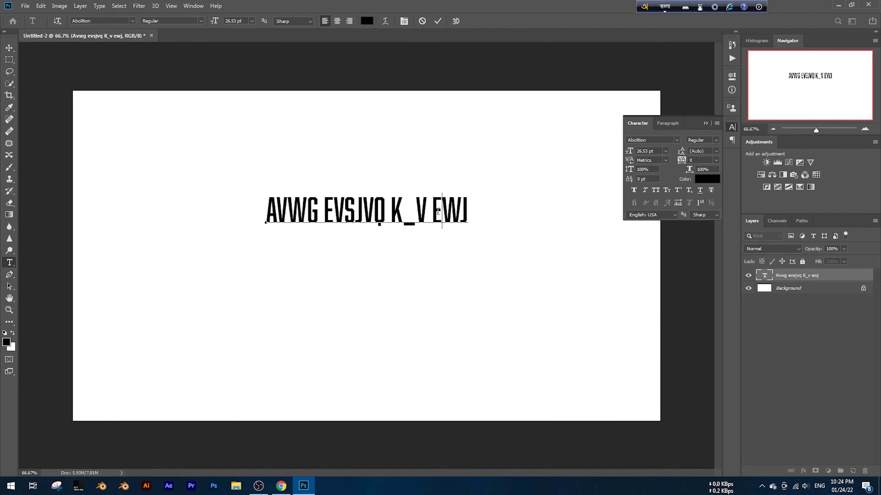
pyautogui.click(438, 21)
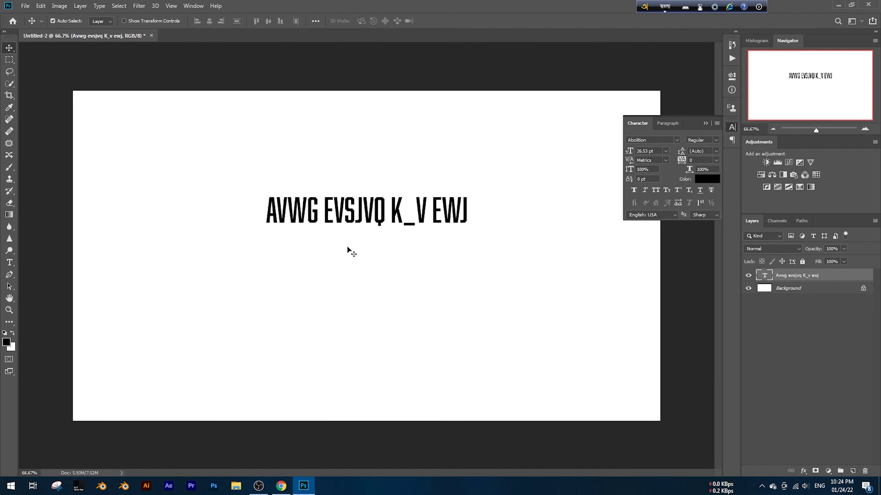
pyautogui.moveTo(356, 240); pyautogui.dragTo(357, 239)
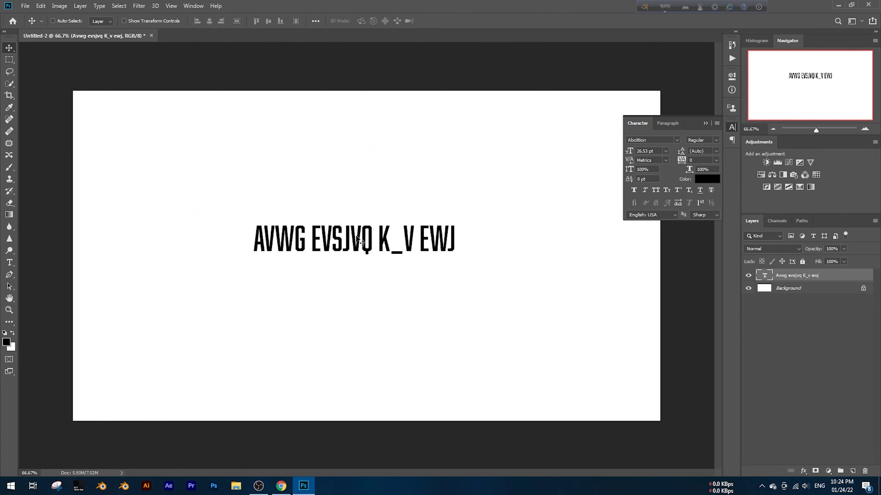
# Step: Apply TuragMJ, then Aayat 56 ANSI V2, and move the Bangla text left
pyautogui.write('TuragMJ')
pyautogui.press('Return')
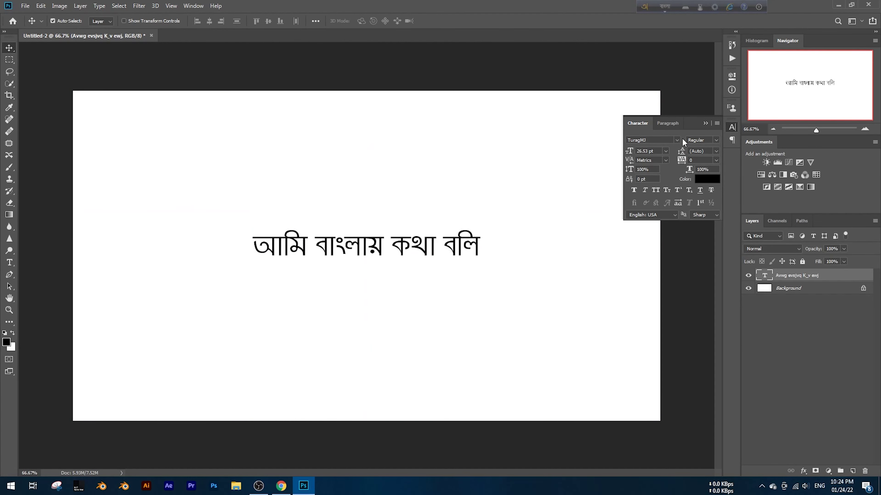
pyautogui.click(677, 140)
pyautogui.scroll(-2, 721, 345)
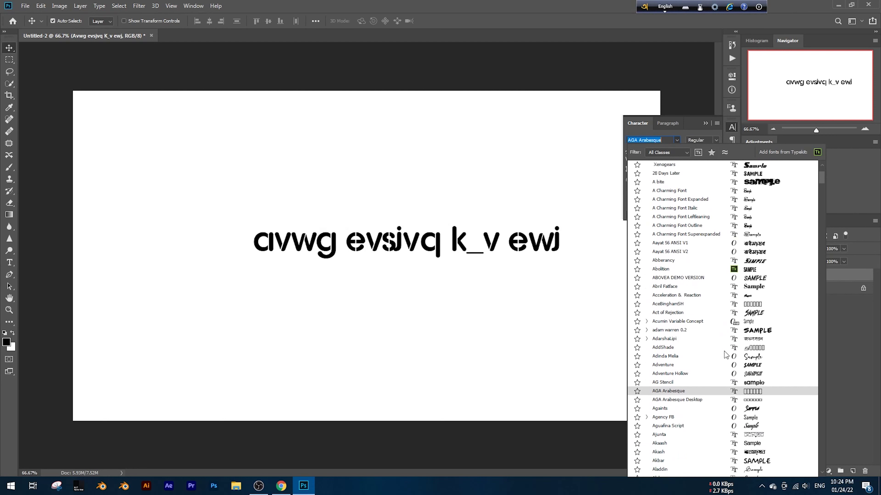
pyautogui.click(700, 251)
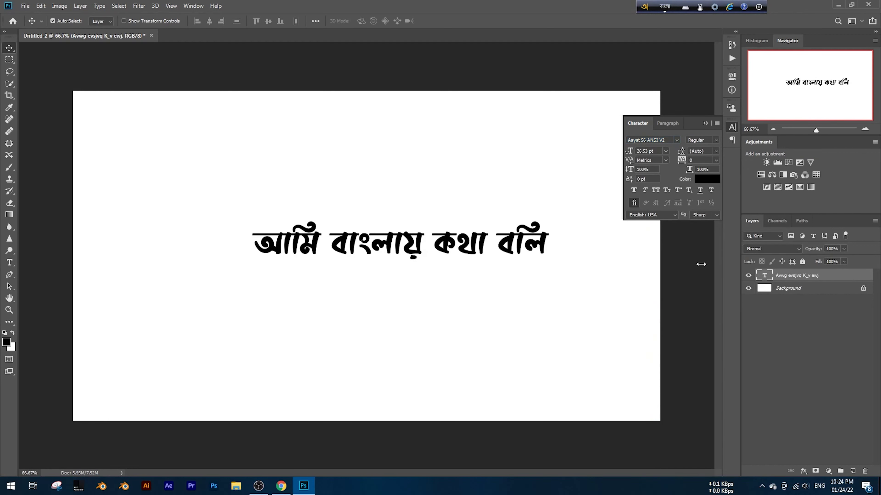
pyautogui.moveTo(436, 253); pyautogui.dragTo(404, 257)
pyautogui.click(714, 7)
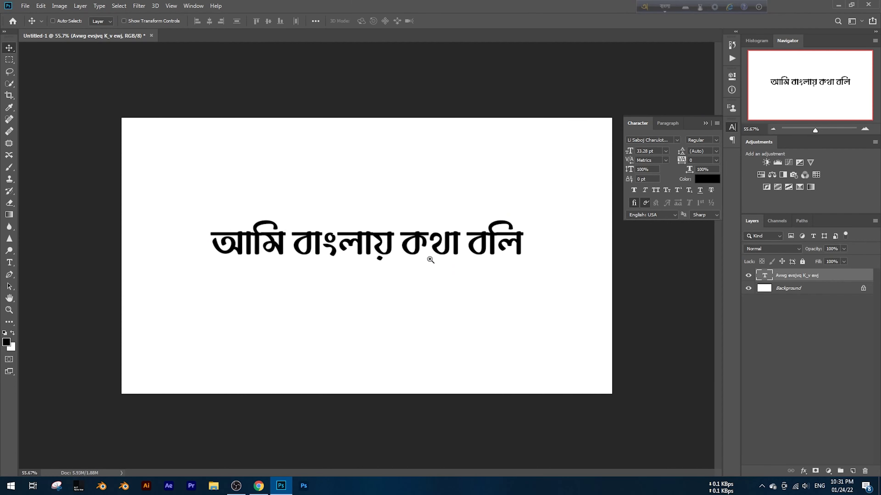
# Step: Reposition the Bangla text and browse the font list without changing Li Saboj Charulota
pyautogui.moveTo(430, 259); pyautogui.dragTo(412, 202)
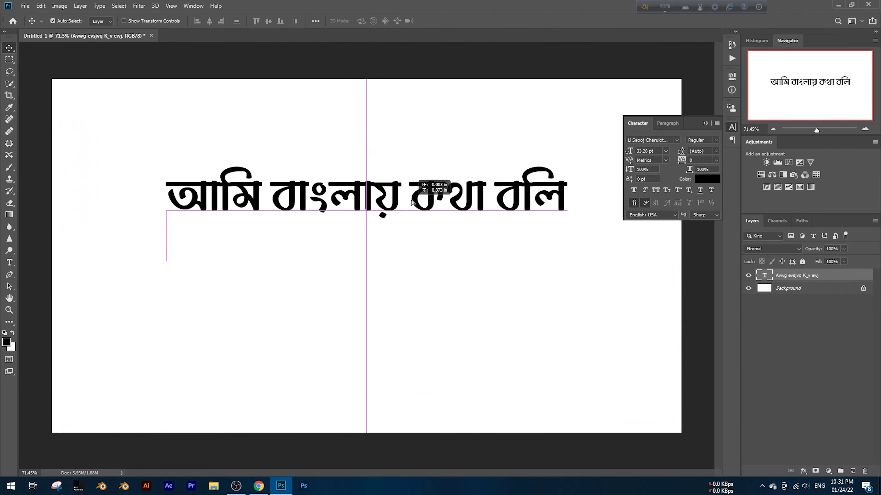
pyautogui.click(520, 242)
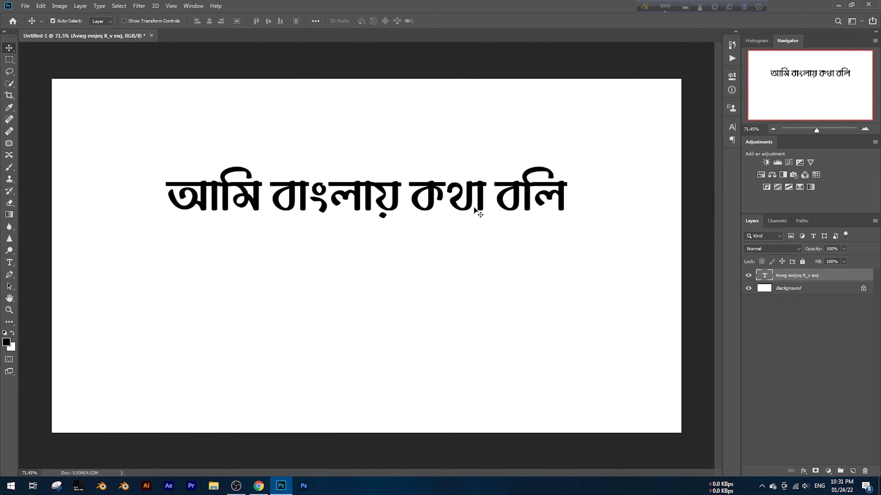
pyautogui.click(714, 7)
pyautogui.click(733, 38)
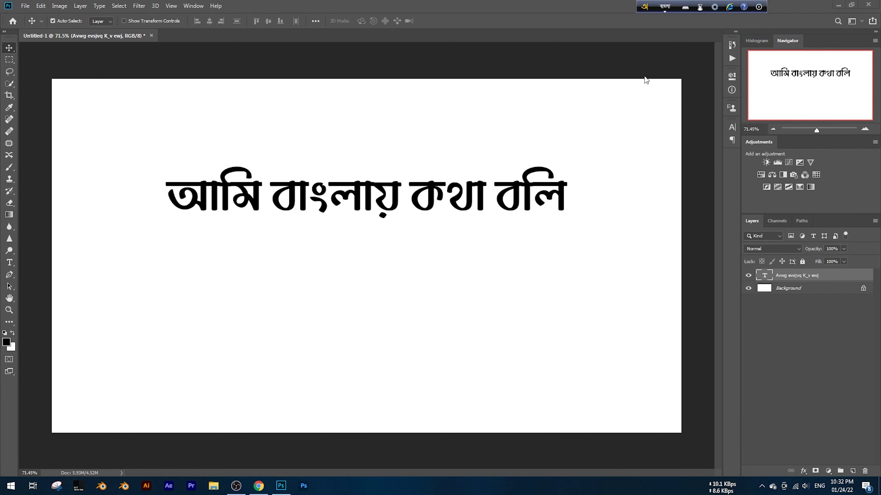
pyautogui.moveTo(489, 193); pyautogui.dragTo(489, 211)
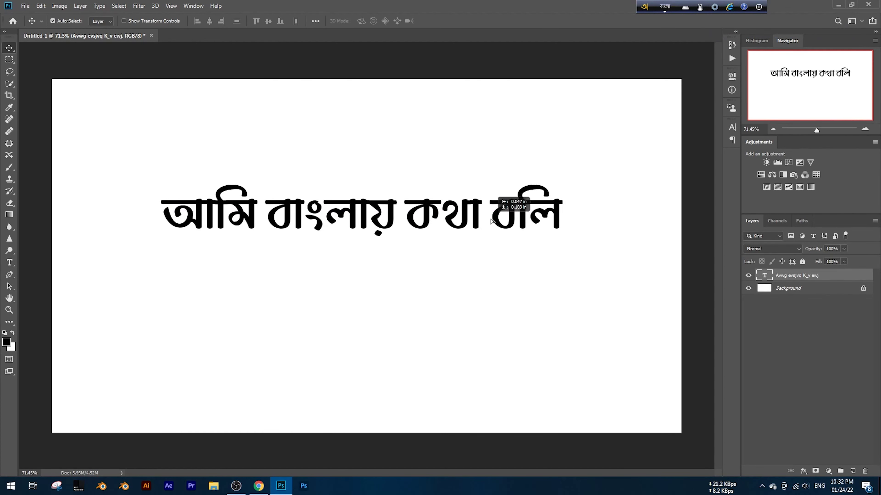
pyautogui.click(732, 128)
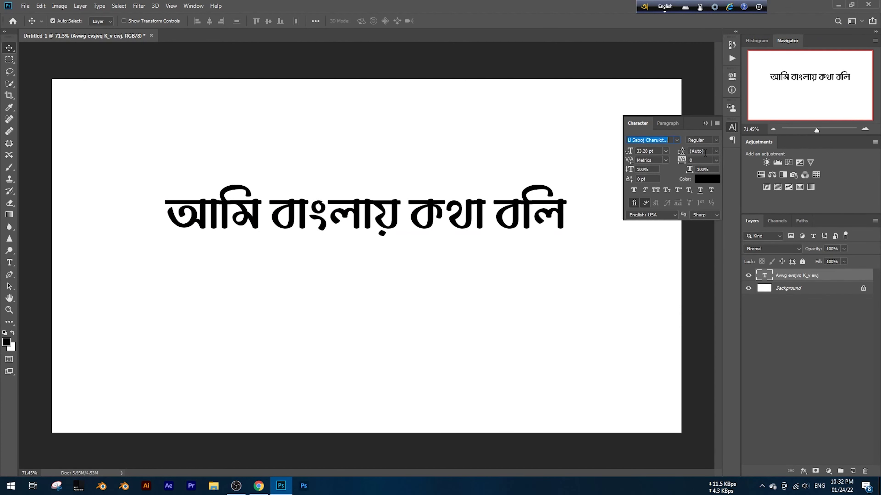
pyautogui.click(676, 140)
pyautogui.scroll(-6, 774, 292)
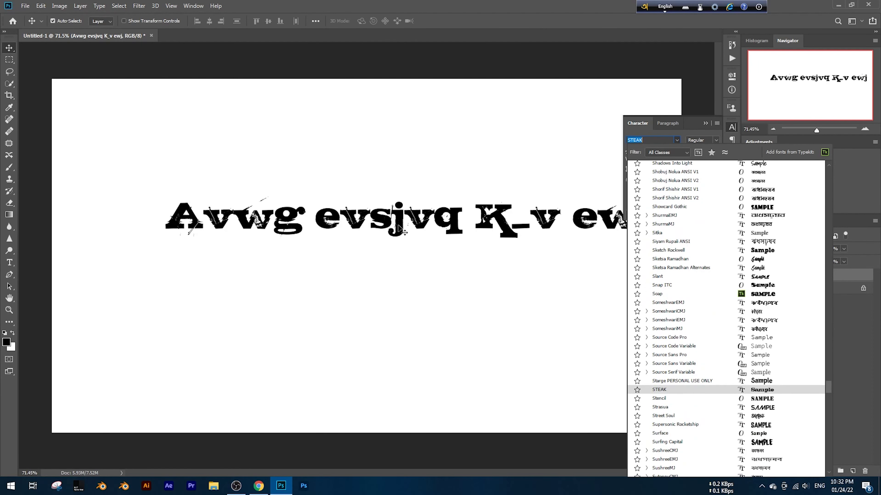
pyautogui.click(393, 256)
# Step: Drag the Bangla sentence to the centre of the Untitled-1 canvas
pyautogui.moveTo(316, 233); pyautogui.dragTo(266, 253)
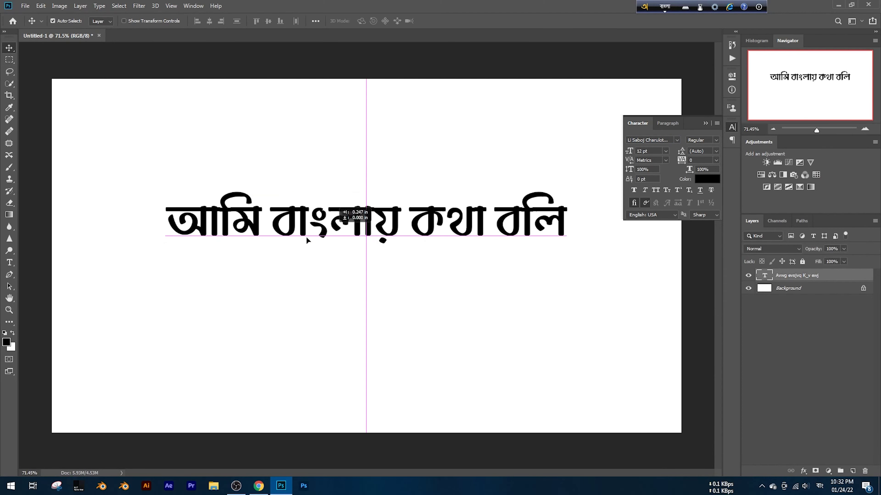
pyautogui.click(838, 4)
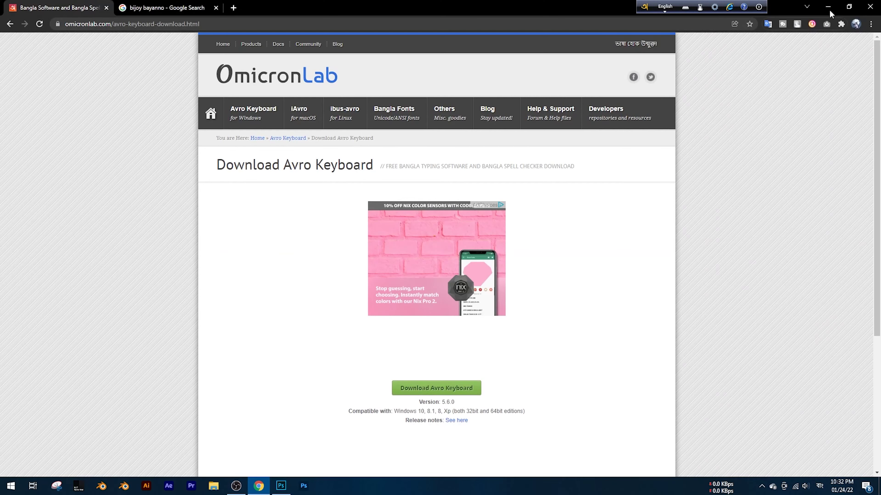
pyautogui.click(830, 7)
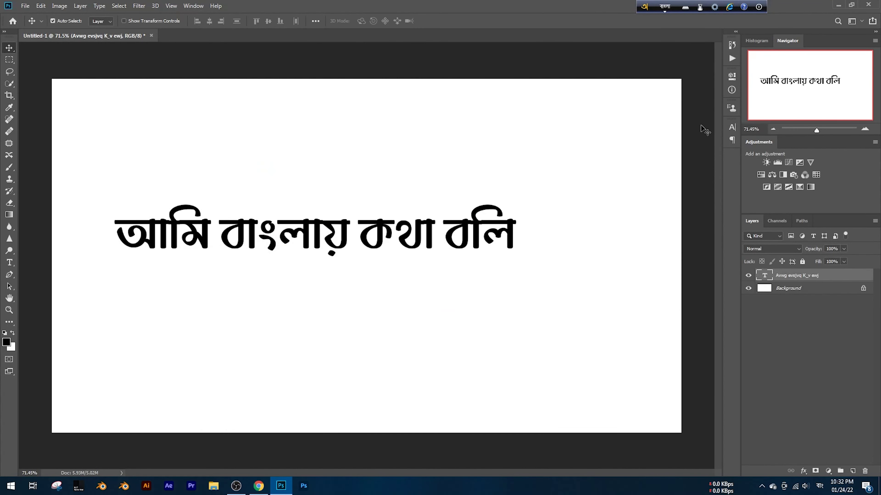
pyautogui.moveTo(405, 231); pyautogui.dragTo(457, 223)
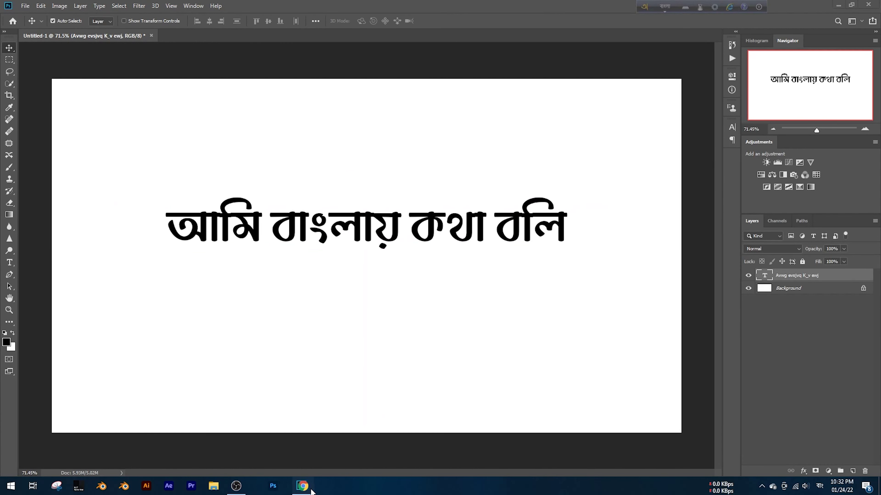
# Step: Bring Chrome's Avro Keyboard page forward and scroll through it
pyautogui.click(304, 485)
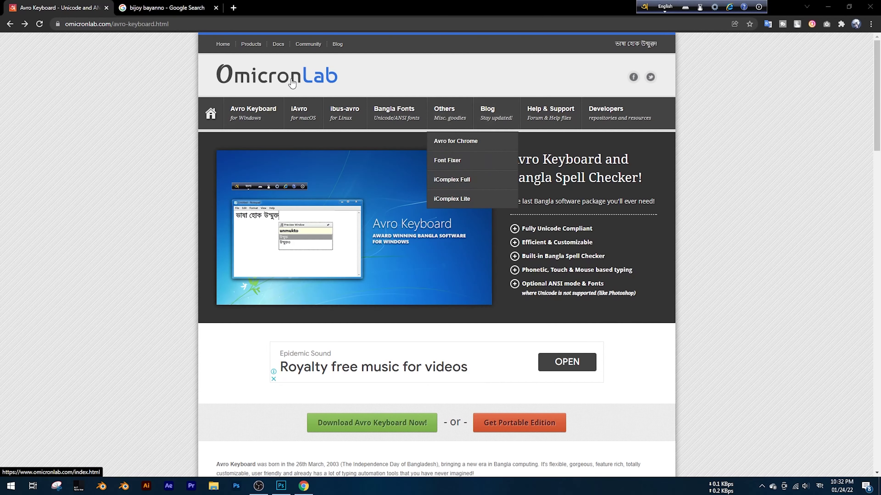
pyautogui.scroll(-10, 635, 215)
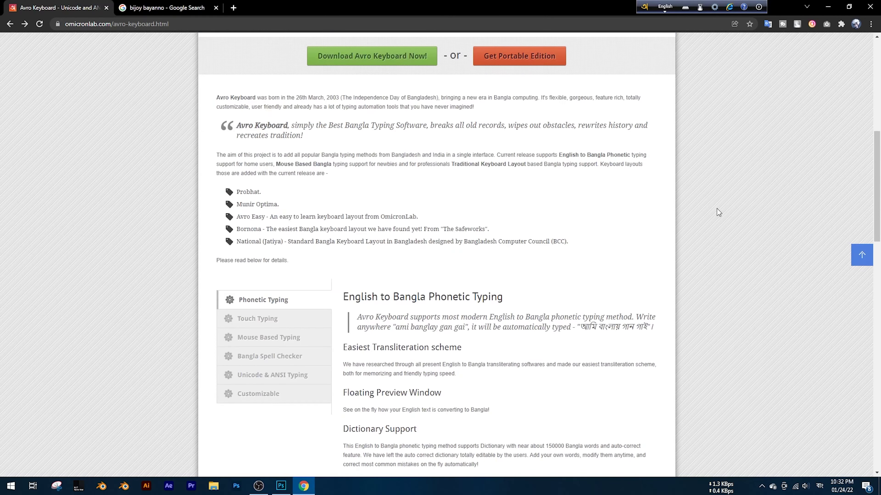
pyautogui.scroll(-10, 716, 210)
pyautogui.scroll(3, 367, 383)
pyautogui.scroll(15, 371, 383)
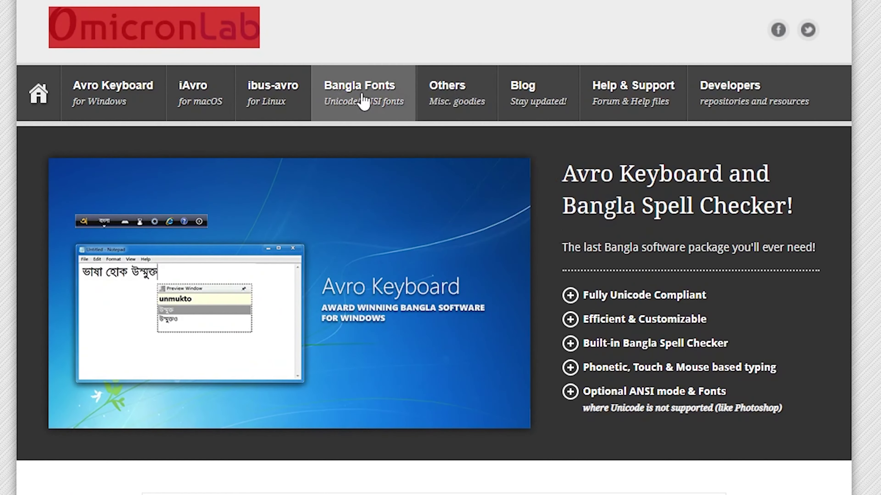
# Step: Browse OmicronLab's Bangla Fonts list, then view the bijoy bayanno images and a new tab
pyautogui.click(362, 101)
pyautogui.scroll(-5, 402, 346)
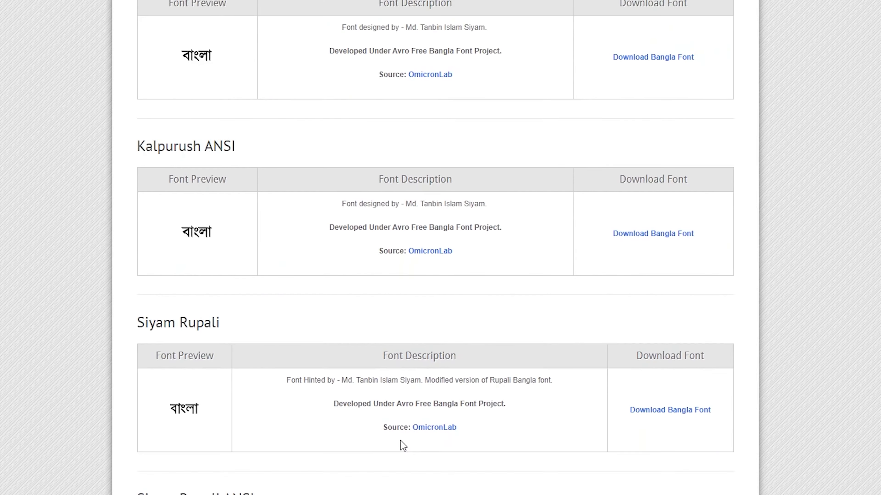
pyautogui.scroll(-10, 250, 354)
pyautogui.scroll(-10, 278, 344)
pyautogui.scroll(-5, 297, 332)
pyautogui.scroll(15, 312, 331)
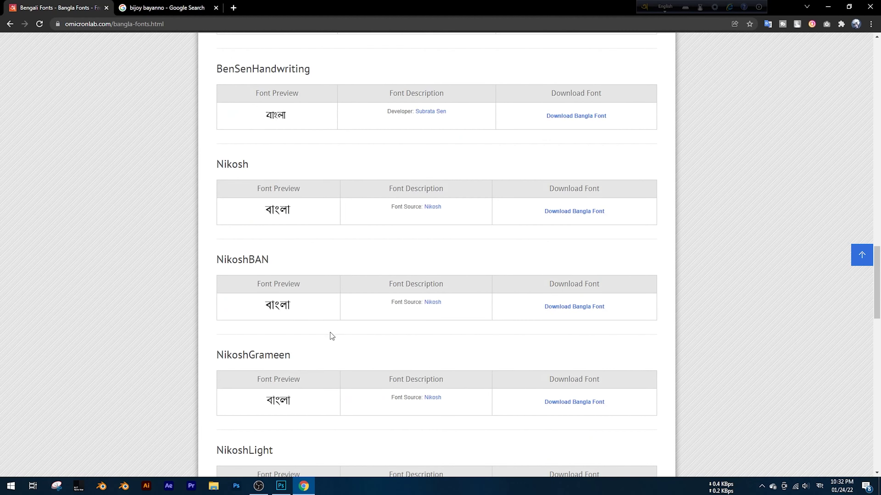
pyautogui.scroll(15, 485, 243)
pyautogui.scroll(15, 597, 193)
pyautogui.click(167, 7)
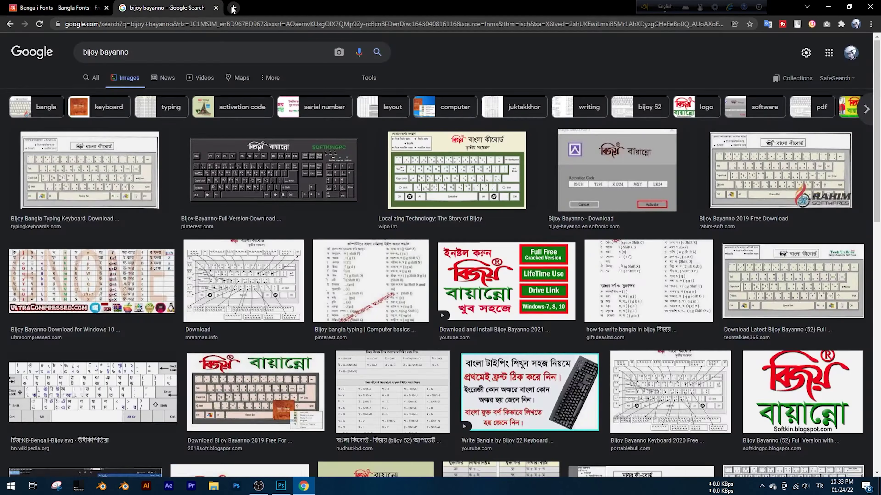
pyautogui.click(234, 8)
# Step: Search Google for 'bangla font' and open freebanglafont.com and Lipighor in new tabs
pyautogui.click(354, 190)
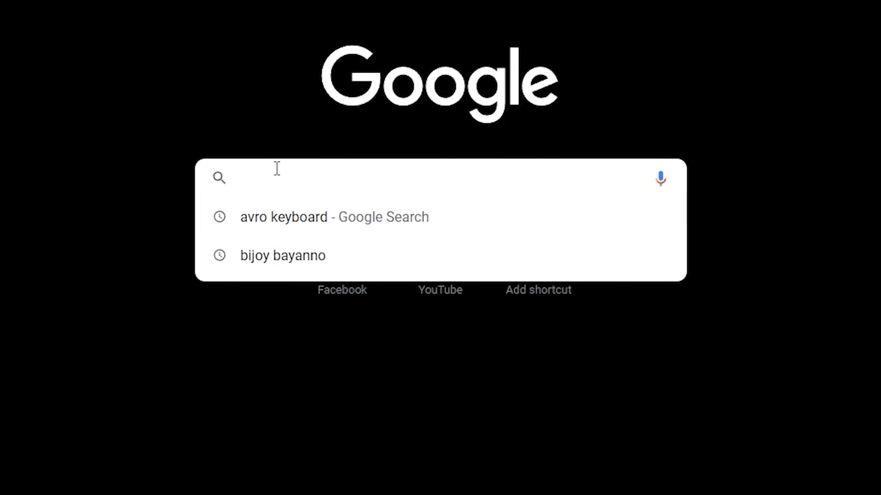
pyautogui.write('bangla')
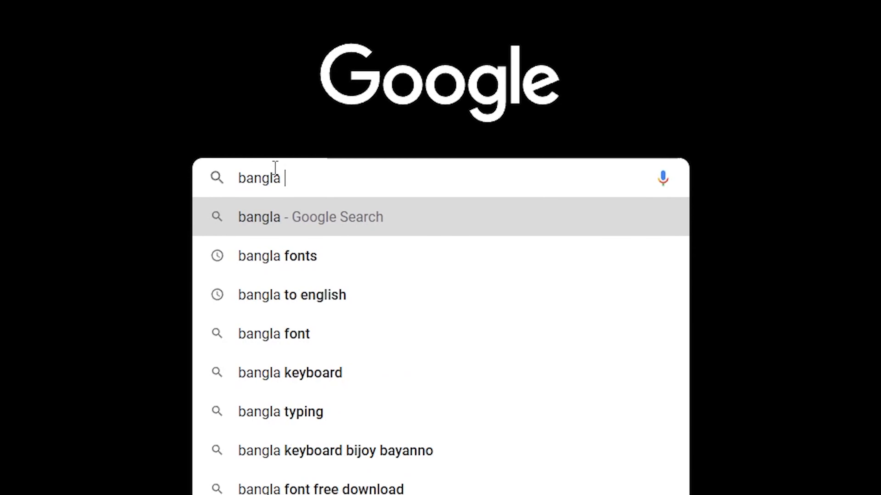
pyautogui.write(' font')
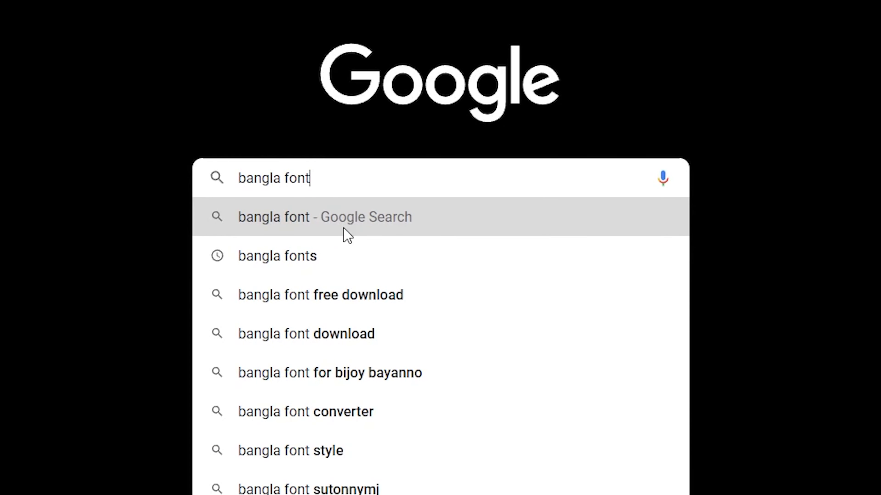
pyautogui.click(348, 250)
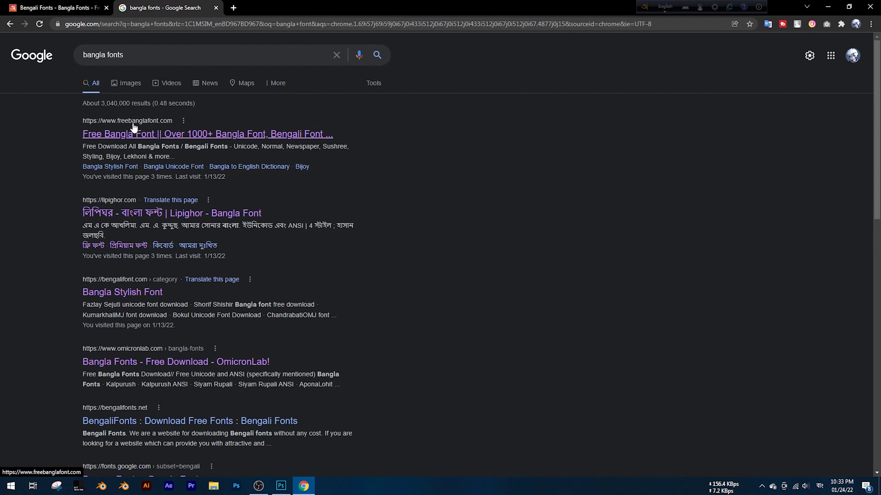
pyautogui.rightClick(154, 139)
pyautogui.click(200, 143)
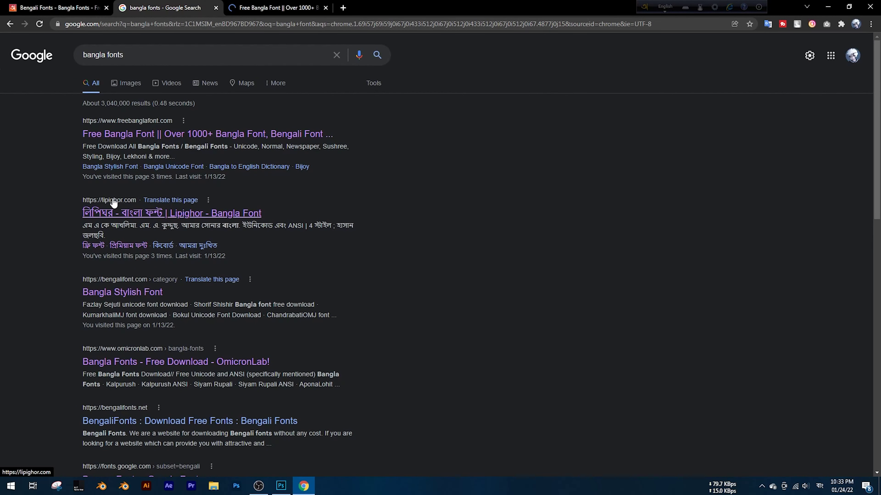
pyautogui.rightClick(127, 215)
pyautogui.click(159, 219)
# Step: Browse the fonts on the freebanglafont.com site
pyautogui.click(277, 7)
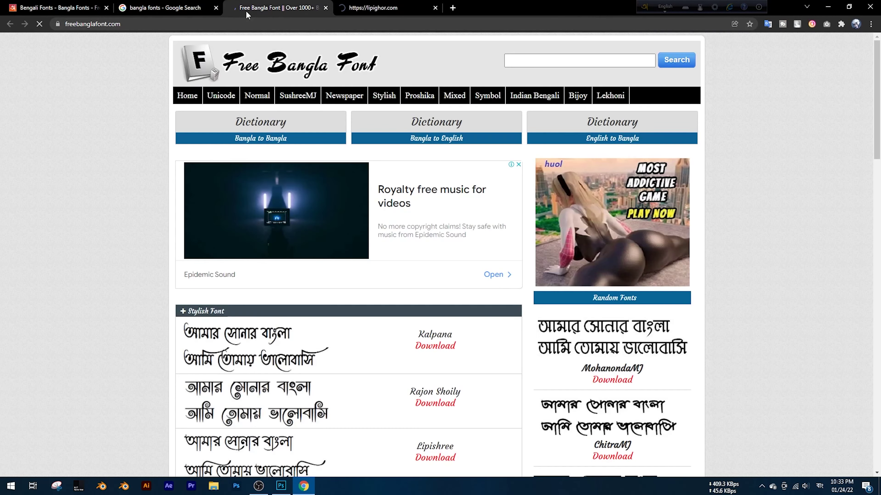
pyautogui.scroll(-3, 381, 298)
pyautogui.scroll(-4, 359, 342)
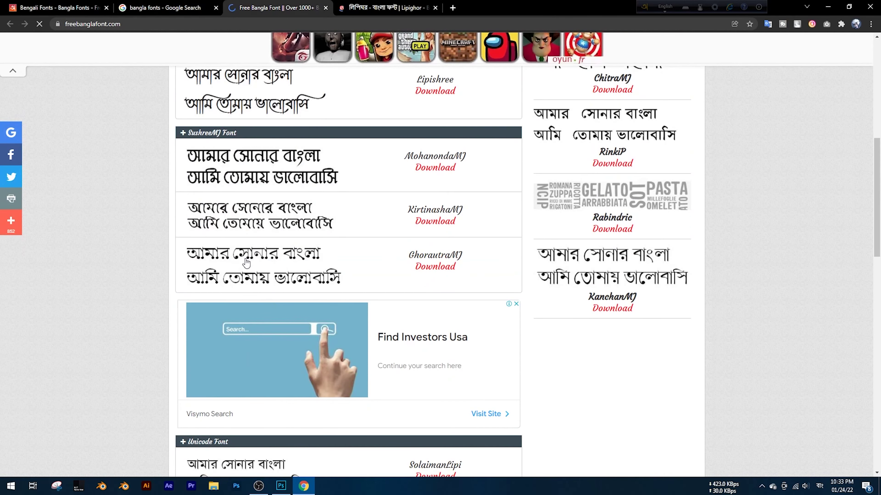
pyautogui.scroll(6, 283, 257)
pyautogui.scroll(-2, 272, 307)
pyautogui.scroll(-5, 308, 266)
pyautogui.scroll(-10, 309, 267)
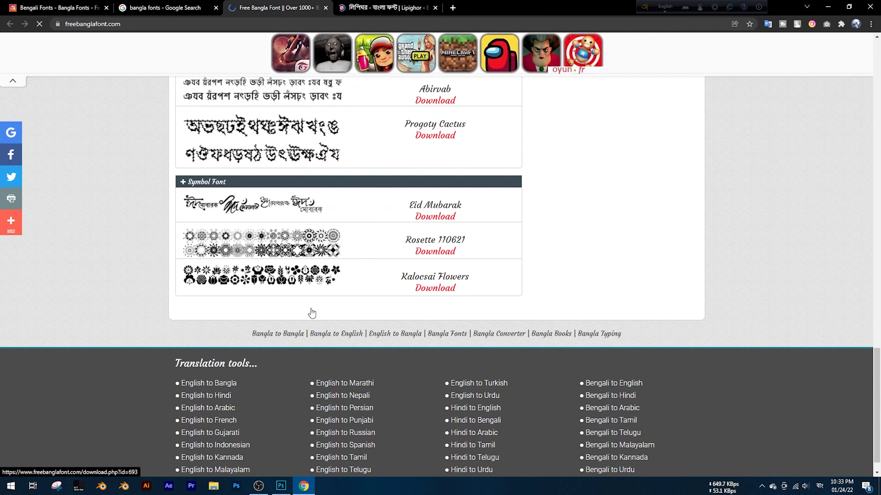
pyautogui.scroll(10, 308, 304)
pyautogui.scroll(5, 308, 304)
# Step: Browse Lipighor's free font gallery, paging to ৩ and the last page ১৫
pyautogui.click(368, 4)
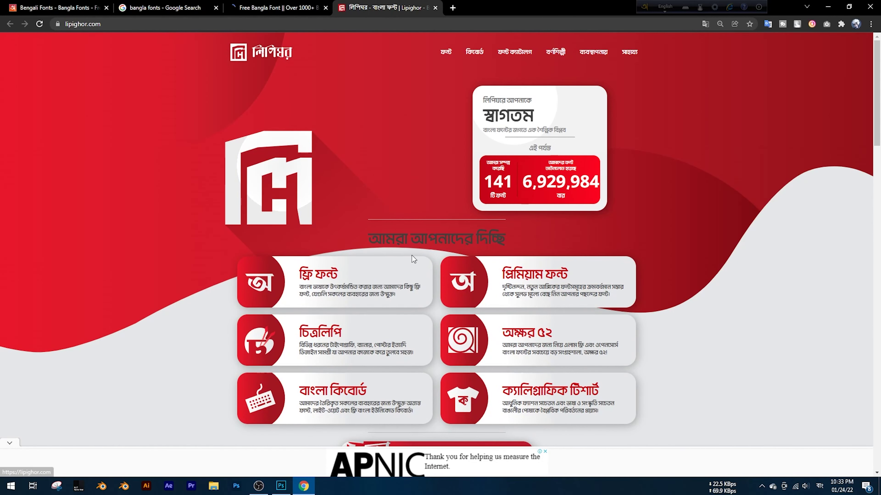
pyautogui.scroll(-5, 414, 258)
pyautogui.scroll(-5, 487, 306)
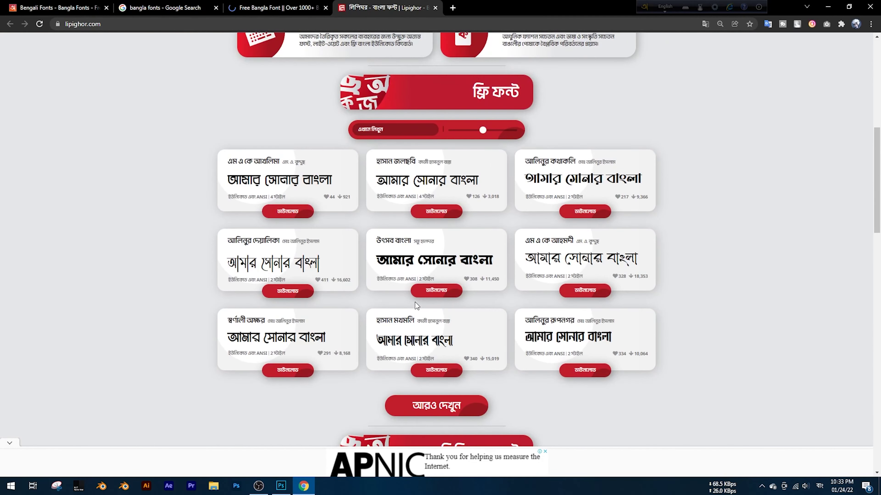
pyautogui.scroll(8, 416, 305)
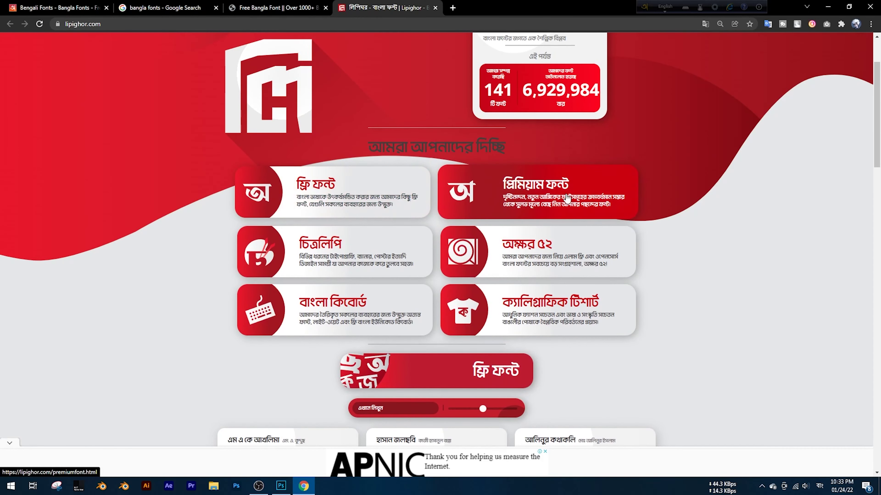
pyautogui.click(367, 197)
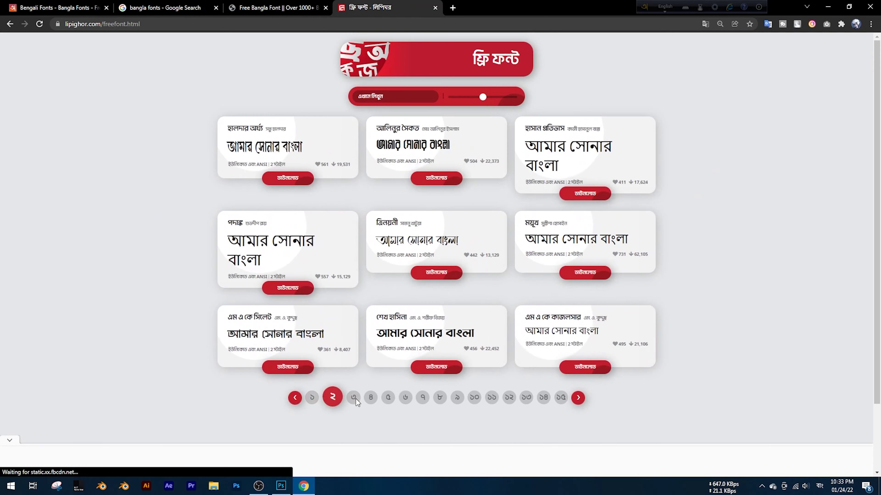
pyautogui.click(354, 397)
pyautogui.click(561, 382)
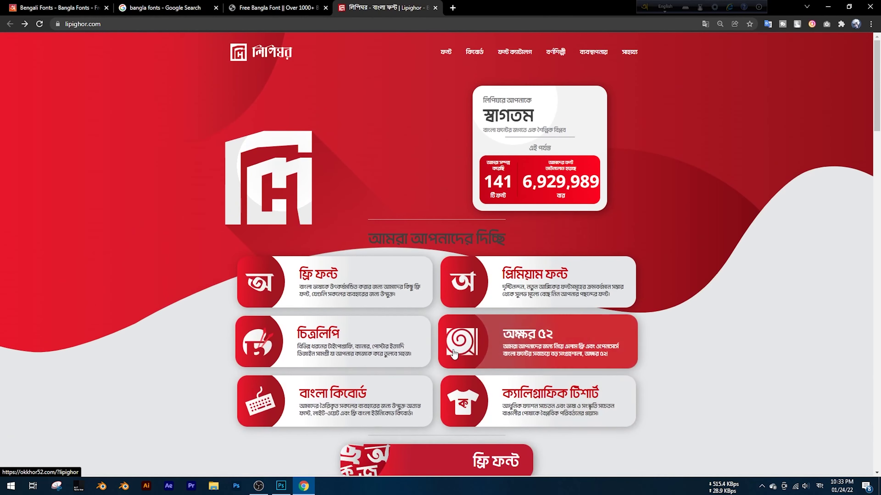
# Step: View the আলিনুর প্রভাত font in Lipighor's premium gallery, then return to Lipighor's home page
pyautogui.click(524, 289)
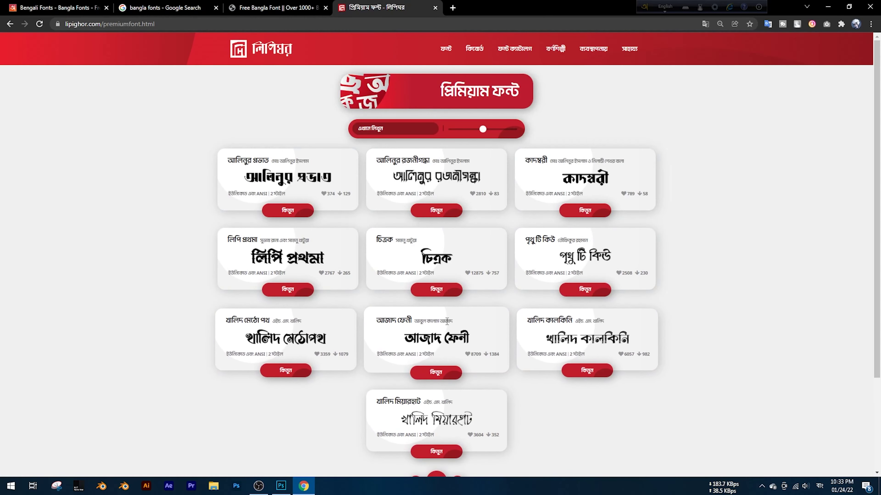
pyautogui.click(294, 216)
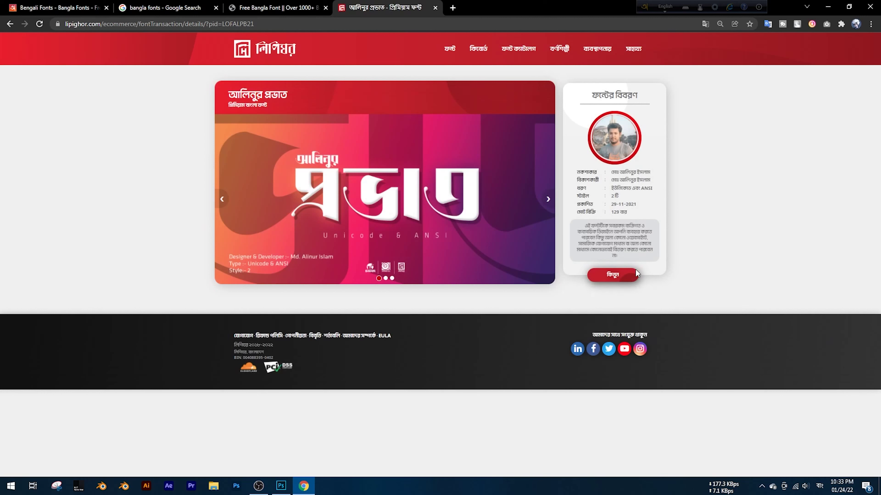
pyautogui.hotkey('alt', 'Left')
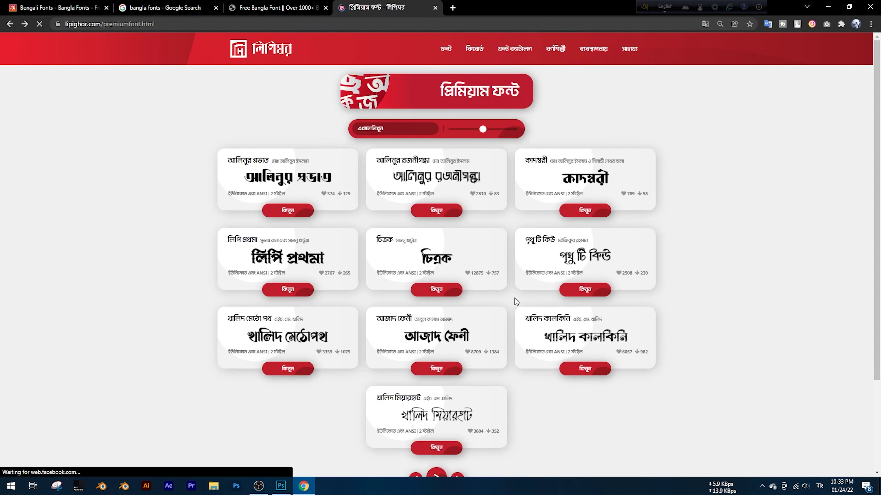
pyautogui.hotkey('alt', 'Left')
# Step: Glance at bengalifont.com's Bangla Stylish Font page, then open Google Fonts' Bengali listing
pyautogui.click(159, 8)
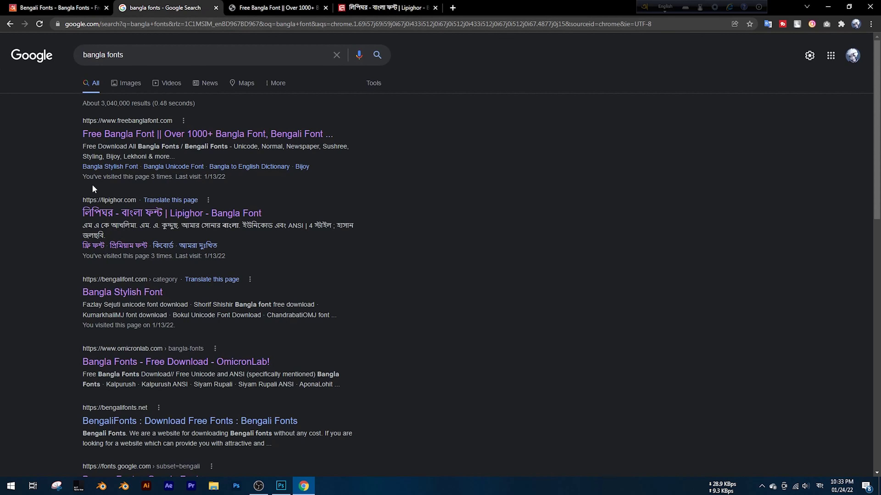
pyautogui.click(121, 295)
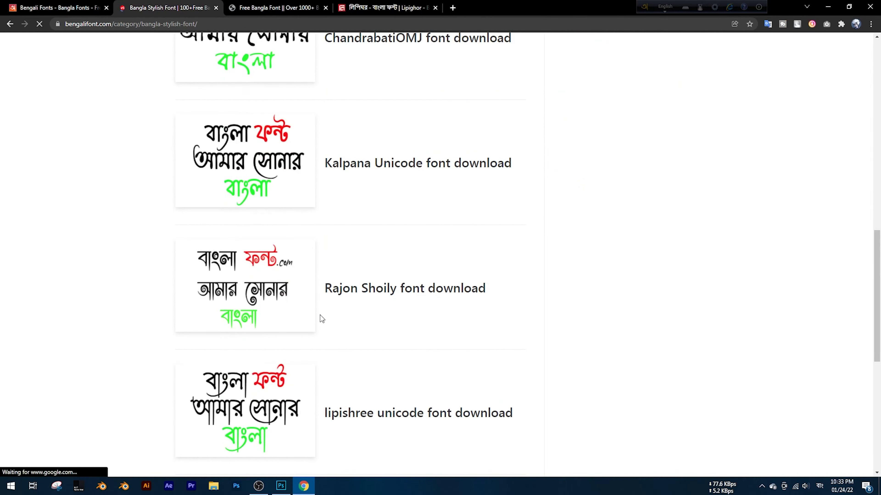
pyautogui.scroll(-10, 320, 315)
pyautogui.hotkey('alt', 'Left')
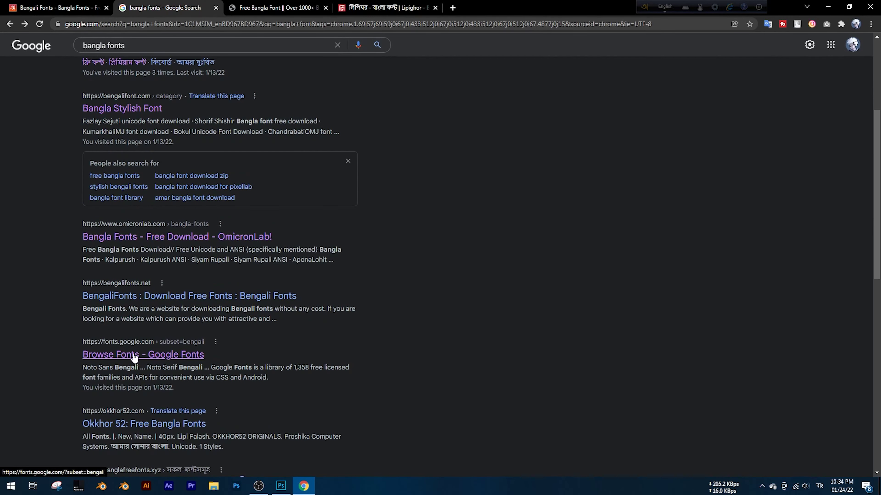
pyautogui.click(151, 357)
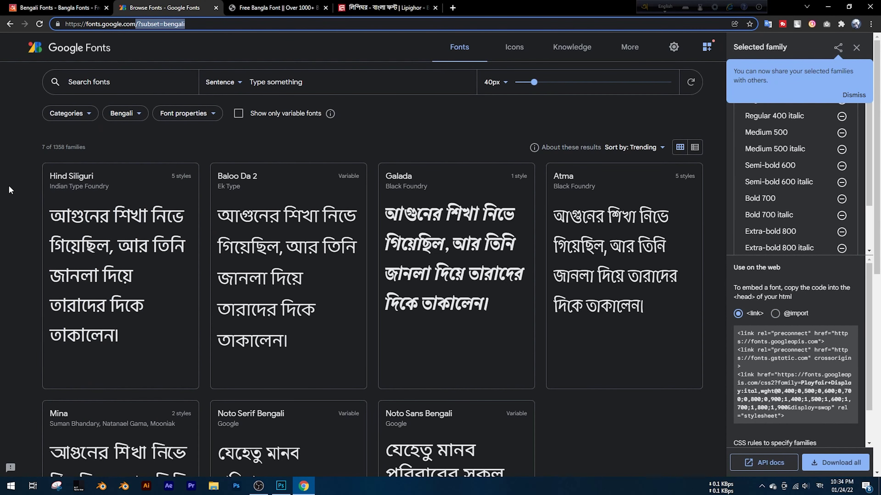
pyautogui.scroll(-10, 622, 307)
pyautogui.scroll(10, 622, 307)
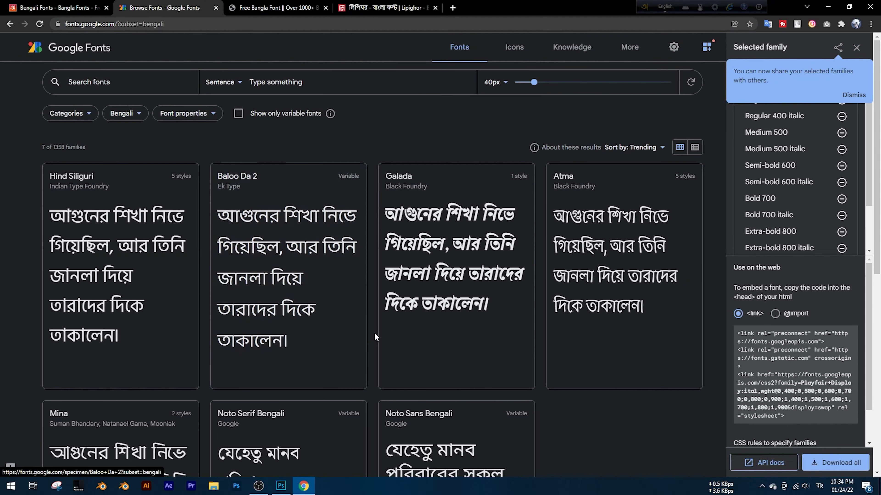
pyautogui.click(856, 48)
pyautogui.scroll(-8, 450, 341)
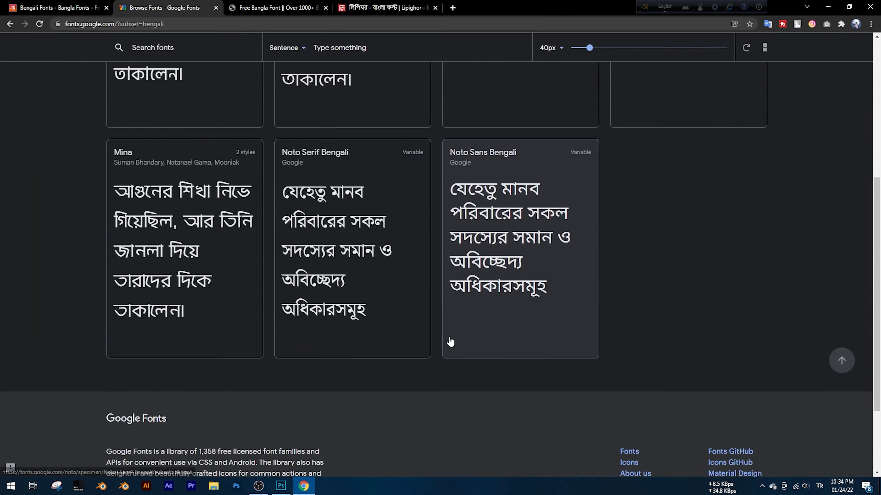
pyautogui.scroll(8, 451, 342)
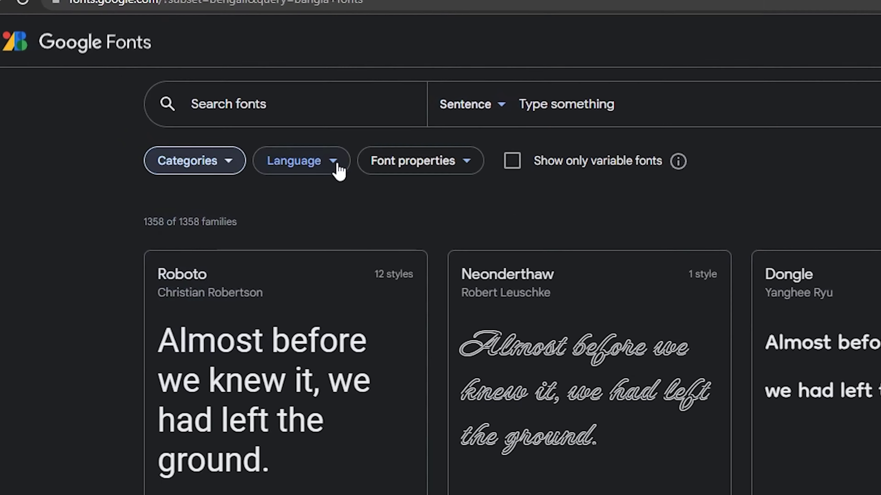
# Step: Filter Google Fonts to Bengali and download the Baloo Da 2 family with Regular 400
pyautogui.click(342, 166)
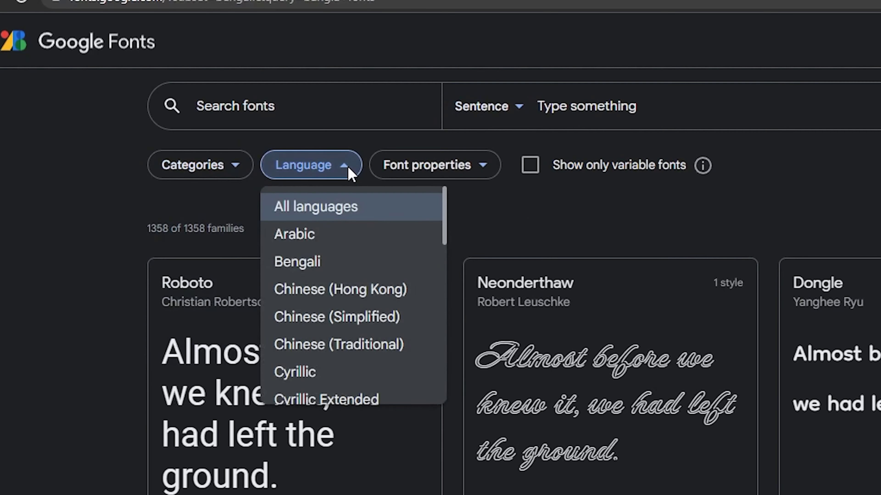
pyautogui.click(297, 264)
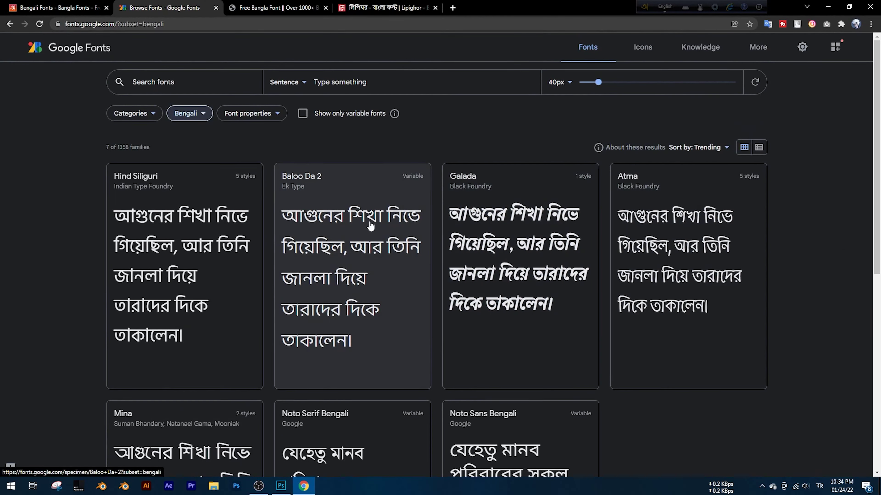
pyautogui.click(300, 218)
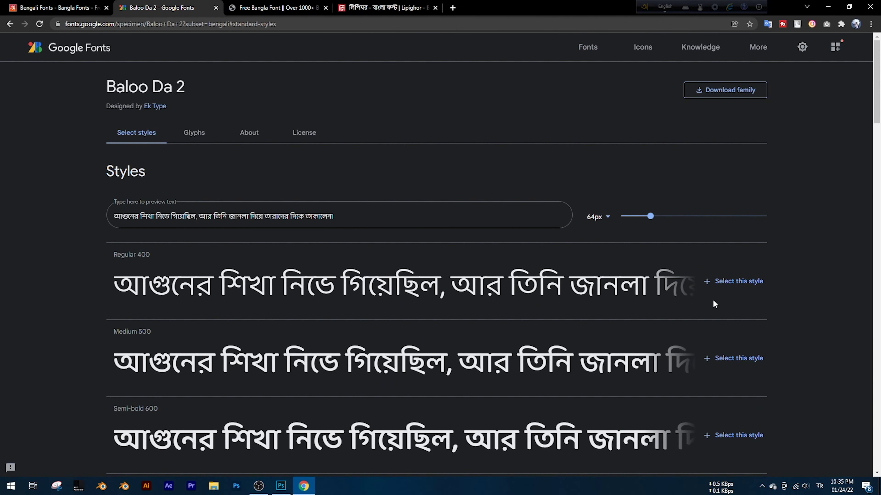
pyautogui.click(728, 291)
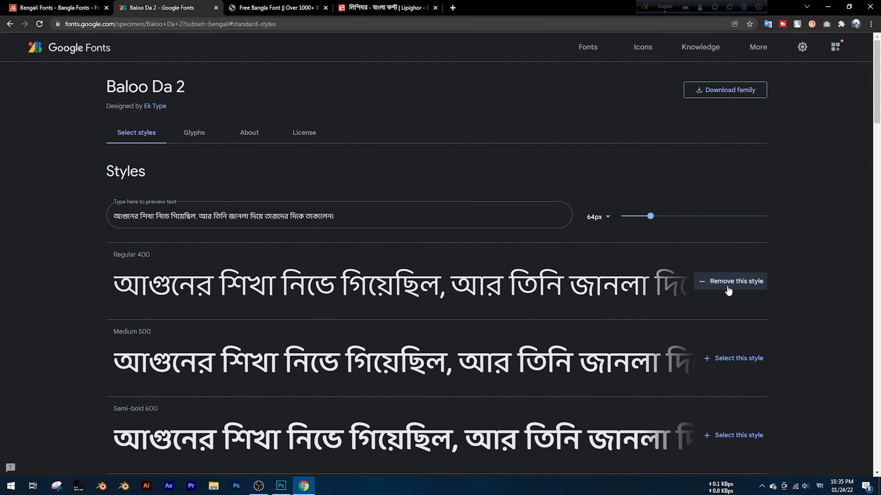
pyautogui.click(98, 465)
pyautogui.click(148, 433)
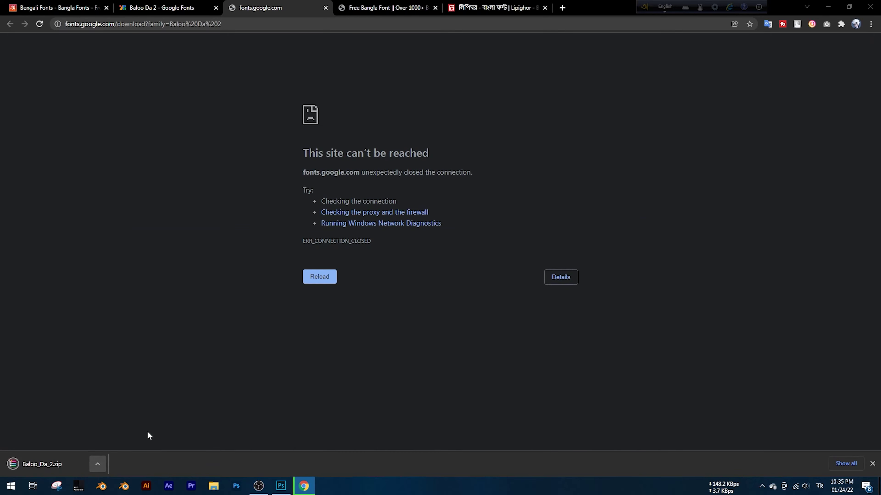
# Step: Extract Baloo_Da_2.zip and install its five static Baloo Da 2 fonts for all users
pyautogui.rightClick(233, 166)
pyautogui.click(276, 214)
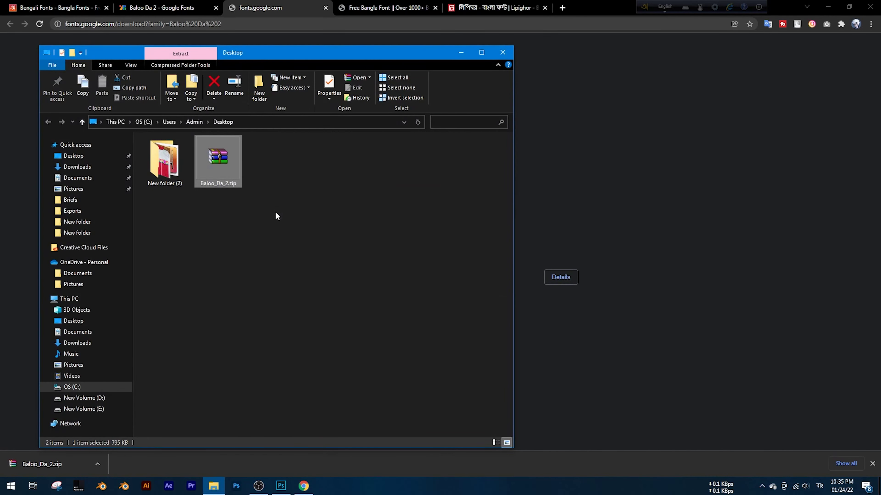
pyautogui.doubleClick(162, 154)
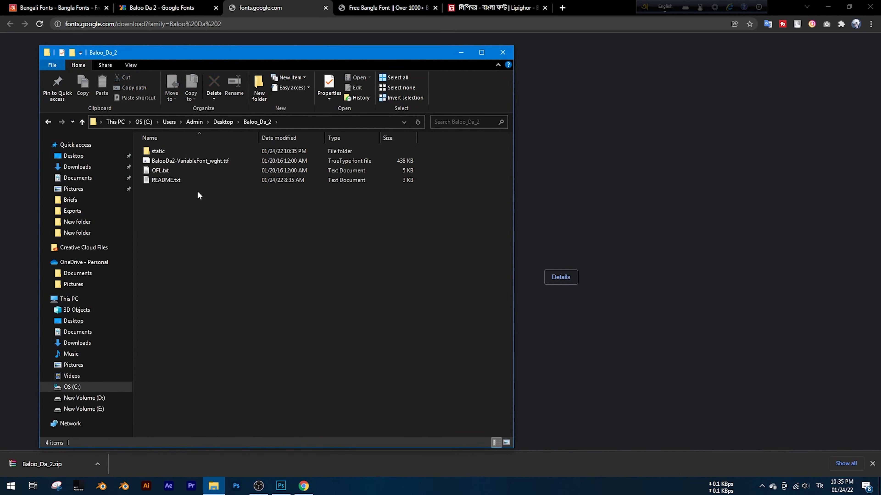
pyautogui.doubleClick(155, 153)
pyautogui.moveTo(197, 248); pyautogui.dragTo(166, 128)
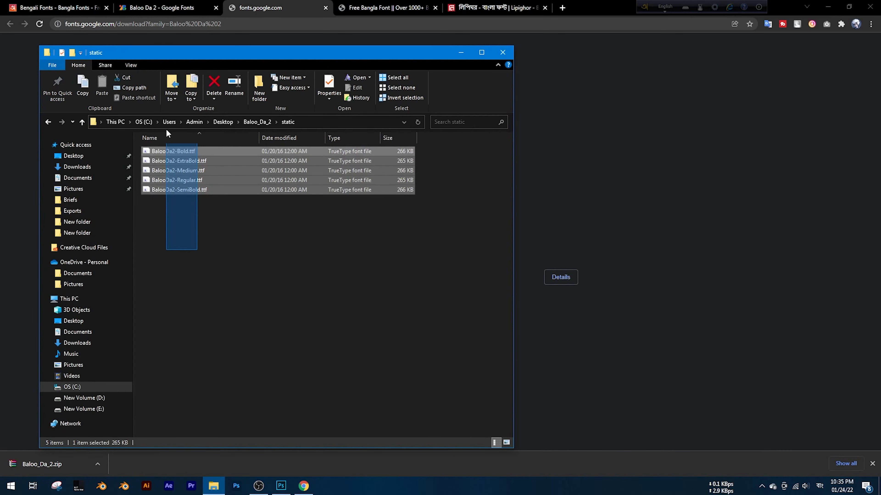
pyautogui.rightClick(165, 160)
pyautogui.click(211, 197)
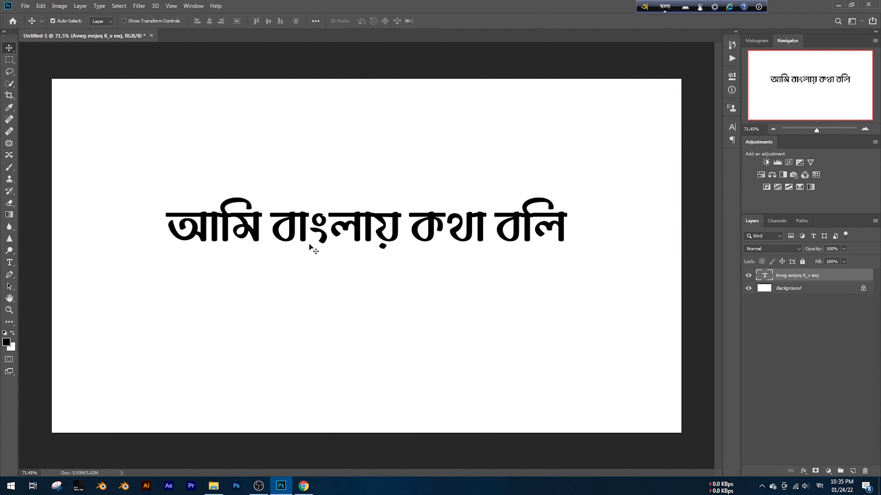
# Step: Set the text layer's font to Baloo Da 2 Bold and centre it on the canvas
pyautogui.doubleClick(764, 275)
pyautogui.click(730, 128)
pyautogui.click(677, 140)
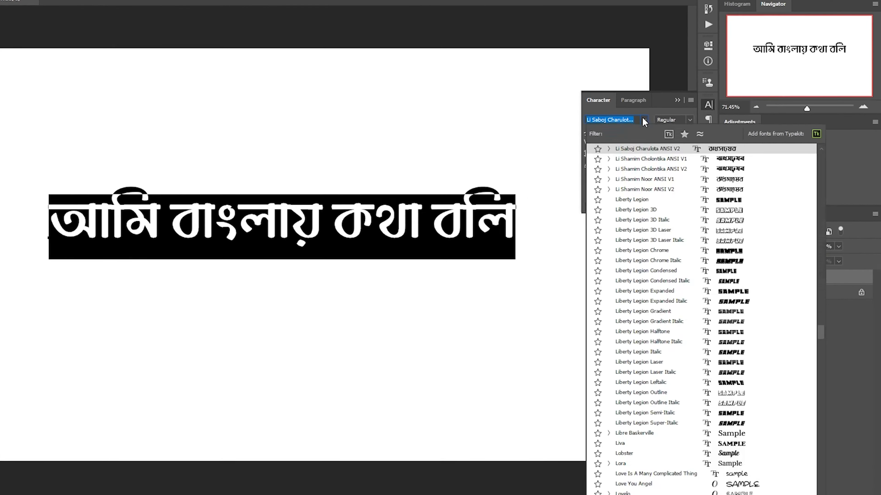
pyautogui.click(671, 139)
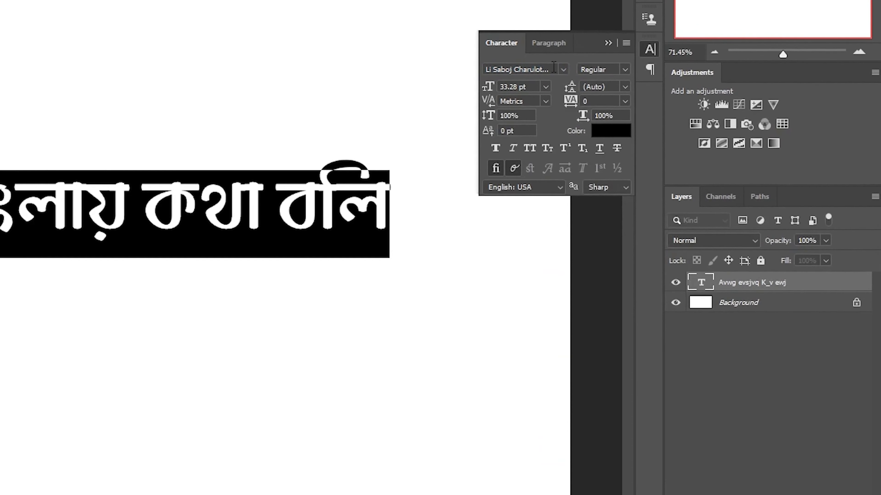
pyautogui.click(554, 68)
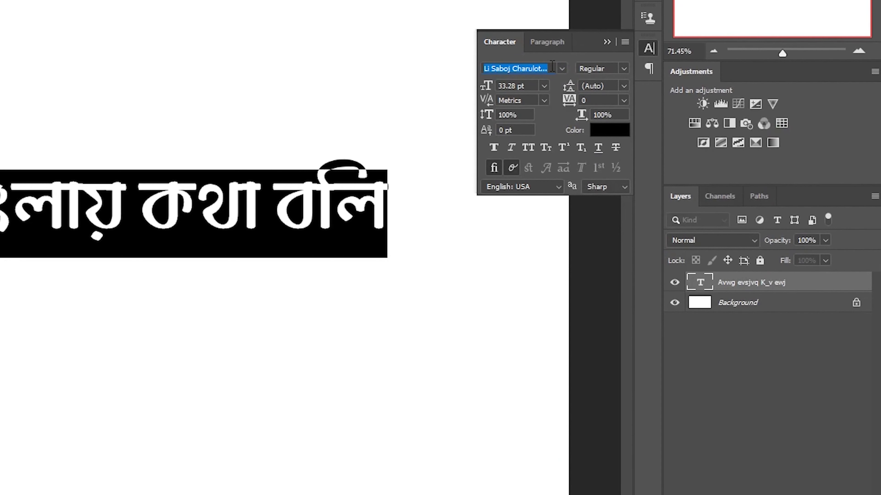
pyautogui.write('ba')
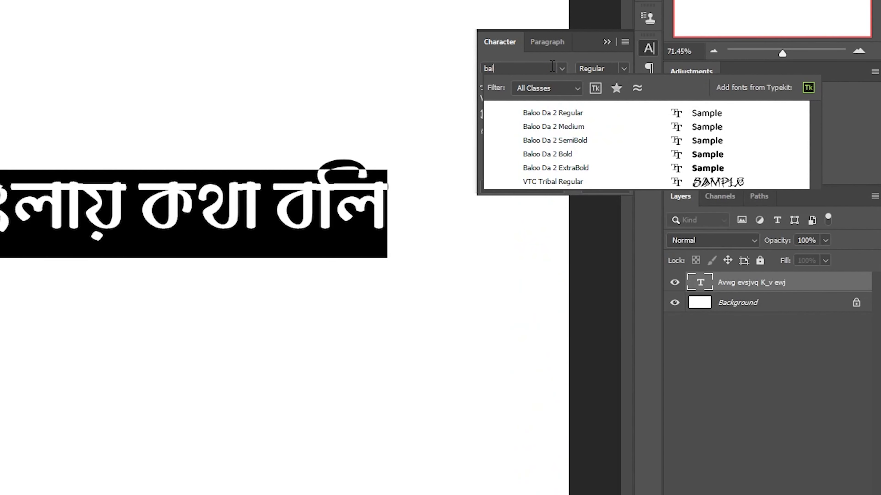
pyautogui.click(560, 154)
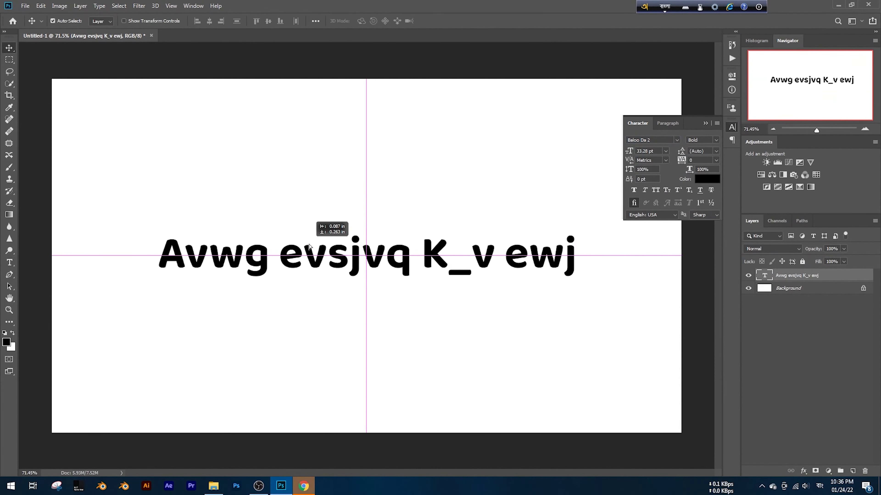
pyautogui.moveTo(309, 246); pyautogui.dragTo(310, 246)
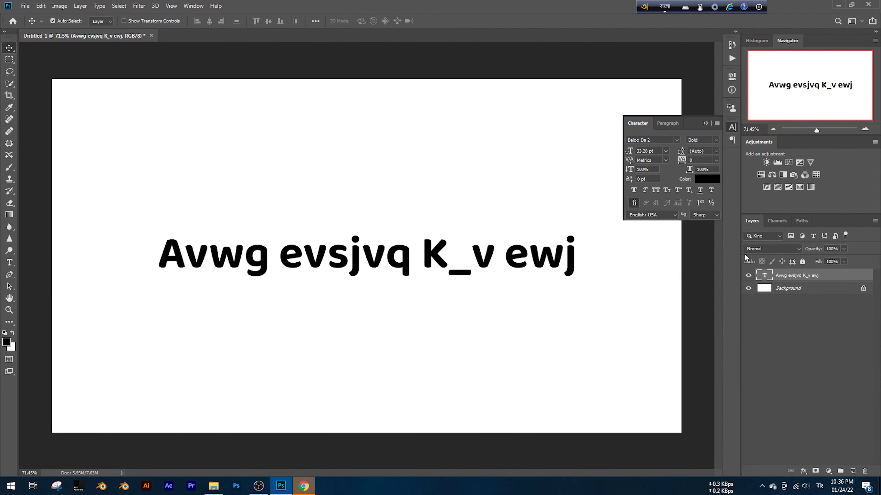
# Step: Switch Avro to Unicode output and retype the sentence phonetically as 'ami banglakevalobasi'
pyautogui.click(714, 7)
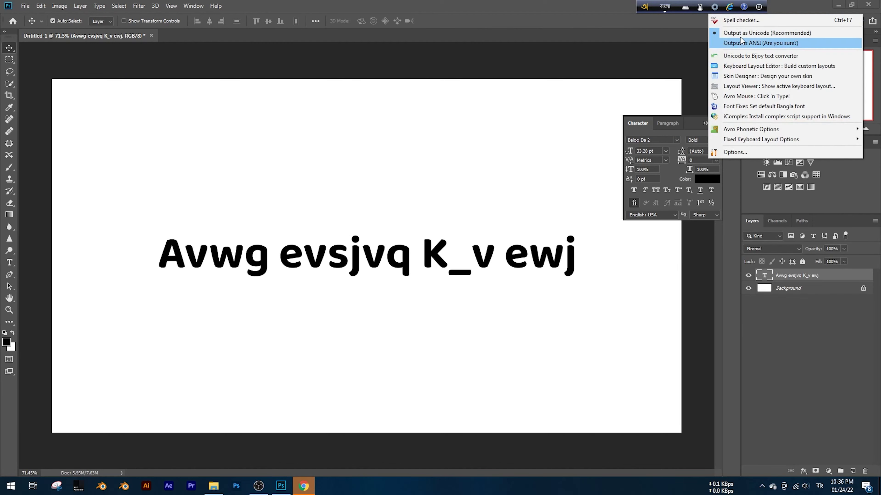
pyautogui.click(749, 43)
pyautogui.doubleClick(480, 256)
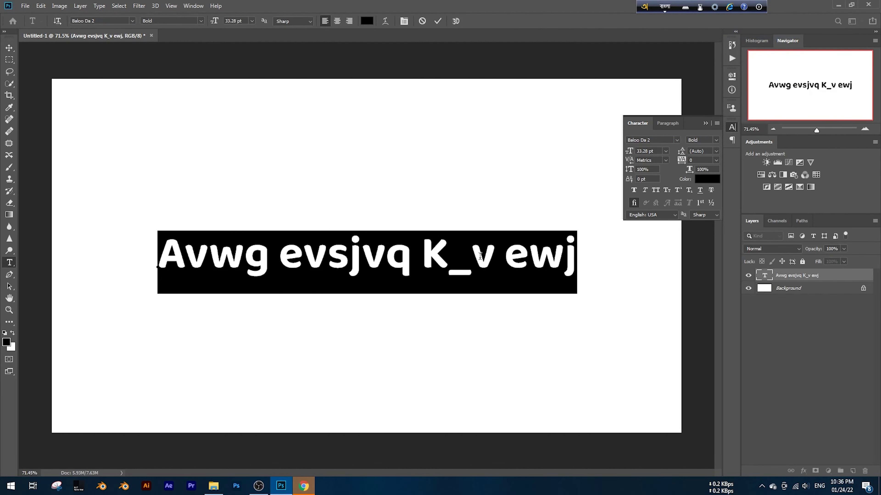
pyautogui.write('ami ')
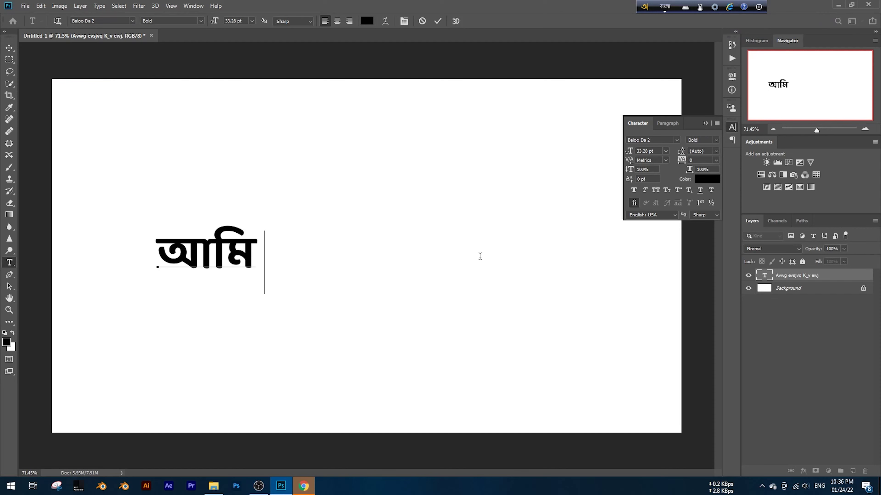
pyautogui.write('bang')
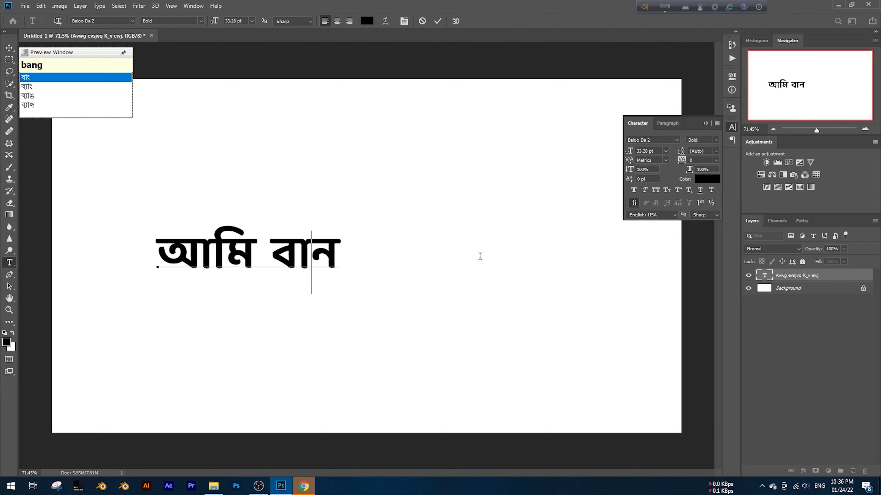
pyautogui.write('lake')
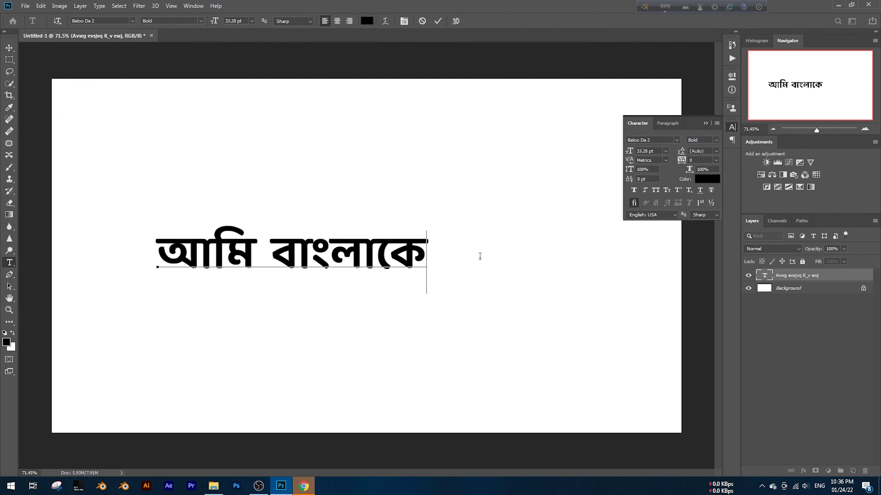
pyautogui.write('valobas')
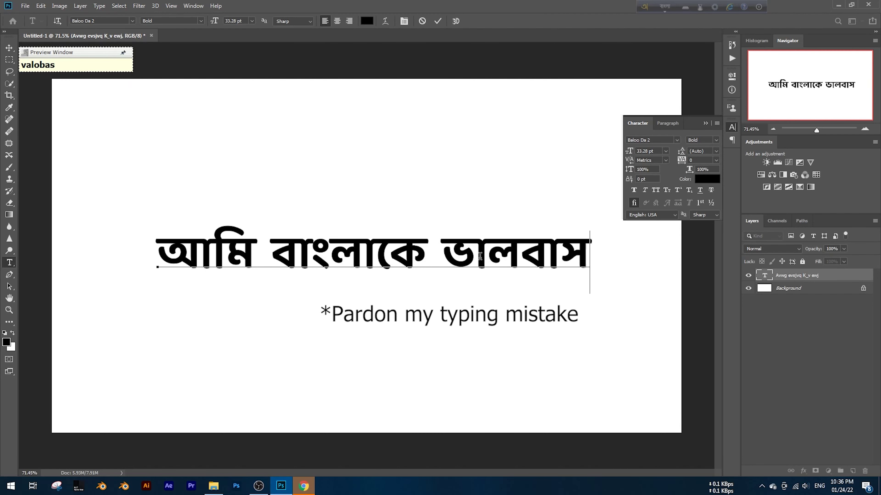
pyautogui.write('i')
pyautogui.hotkey('ctrl', 'Return')
pyautogui.press('v')
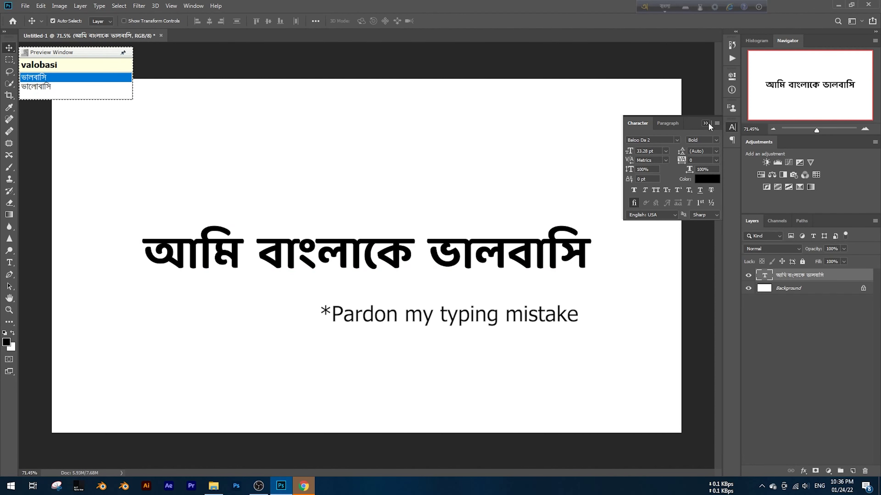
pyautogui.click(707, 123)
# Step: Drag the Bengali text slightly to the right with the Move tool
pyautogui.moveTo(439, 270); pyautogui.dragTo(446, 270)
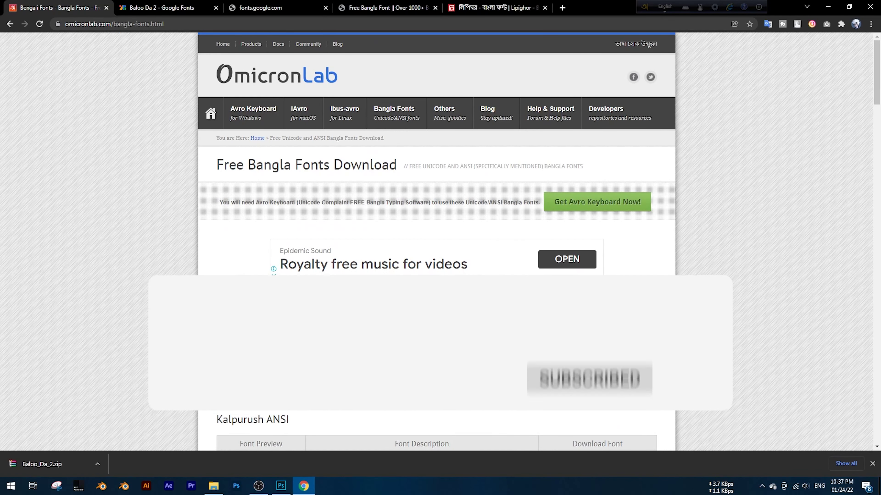
# Step: Minimize the browser and nudge the Bengali text to the canvas centre
pyautogui.click(828, 4)
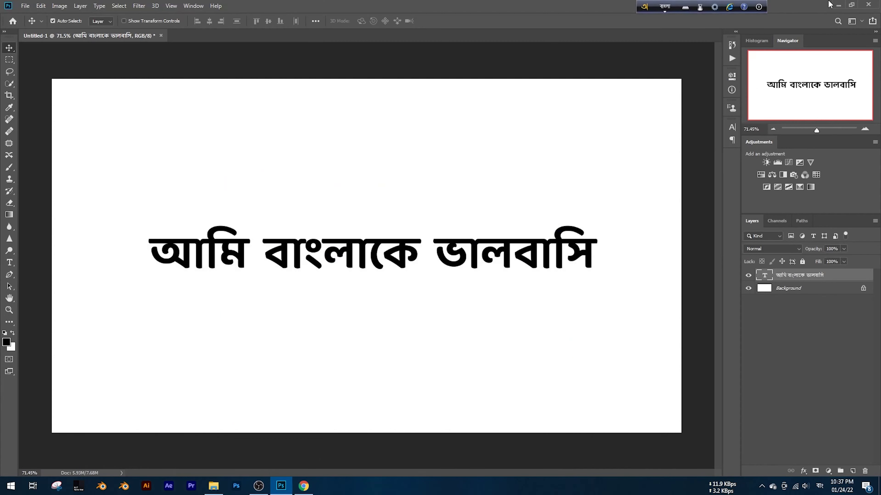
pyautogui.moveTo(520, 265); pyautogui.dragTo(521, 261)
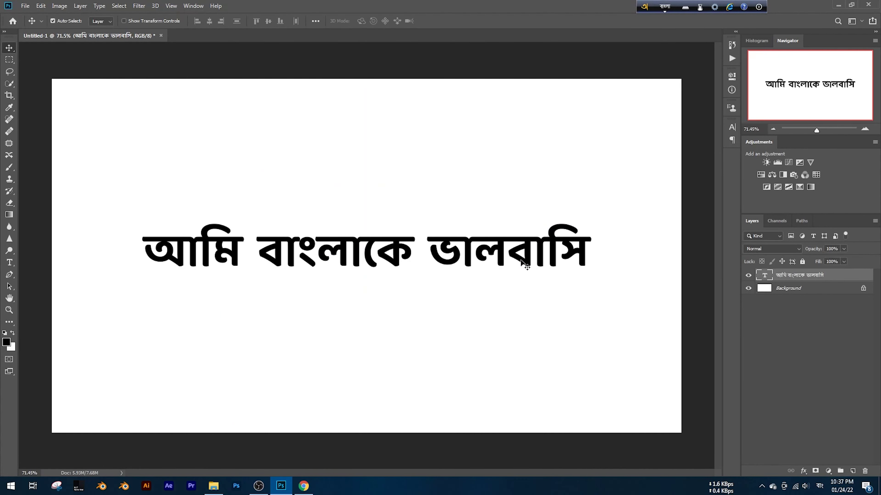